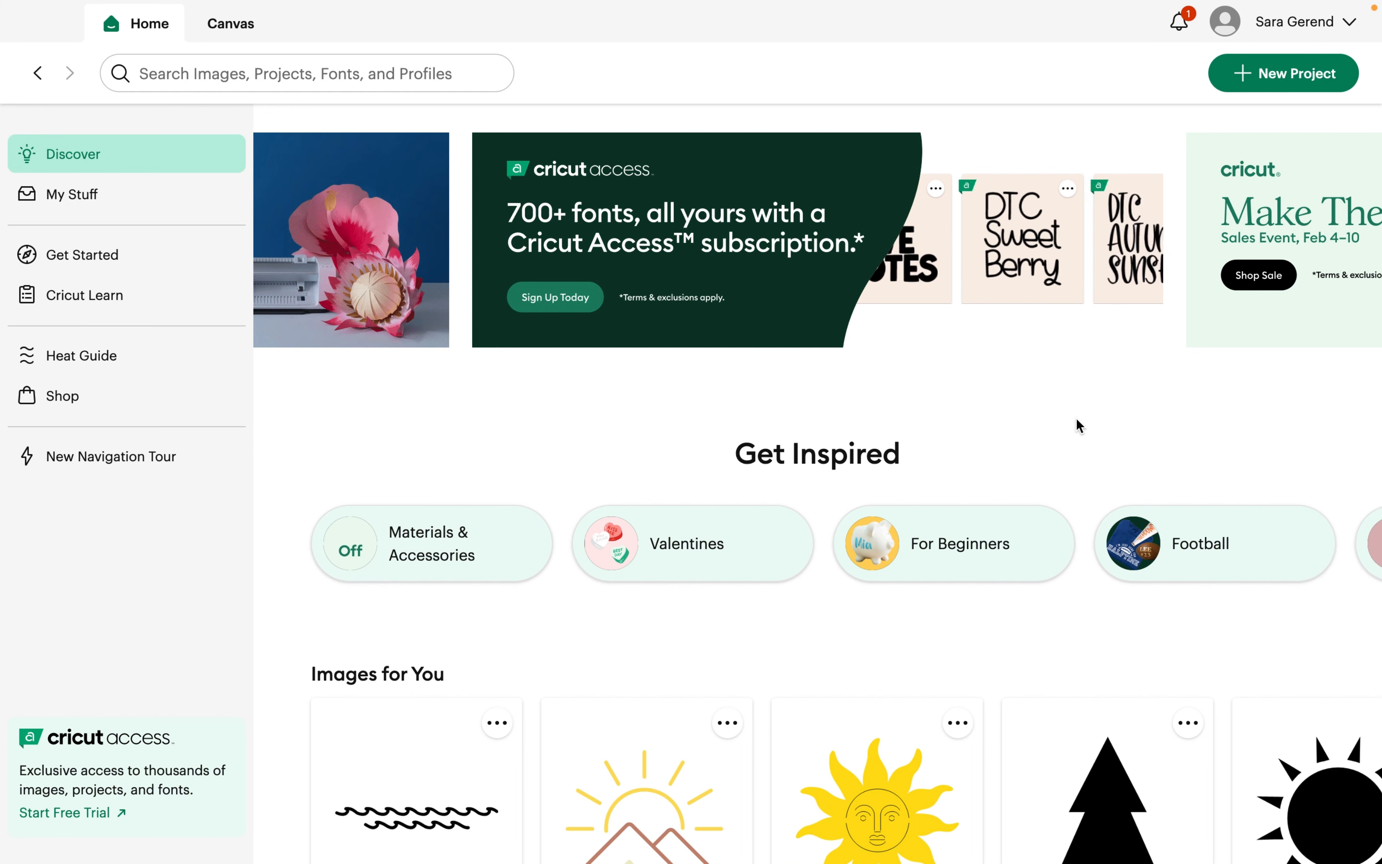
Start a new project, replacing the unsaved one on the canvas.
mouse_move(1227, 180)
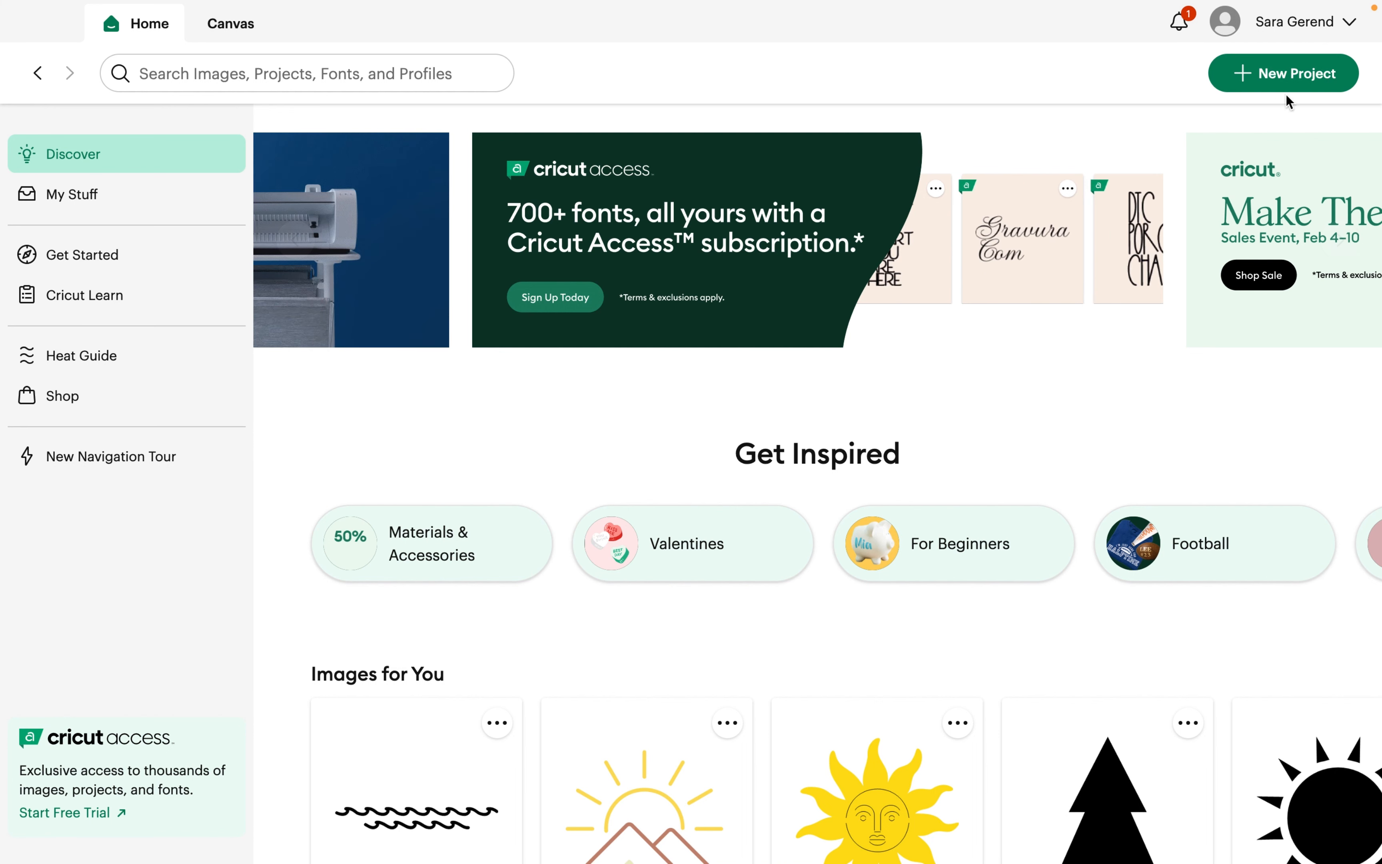
left_click(1296, 86)
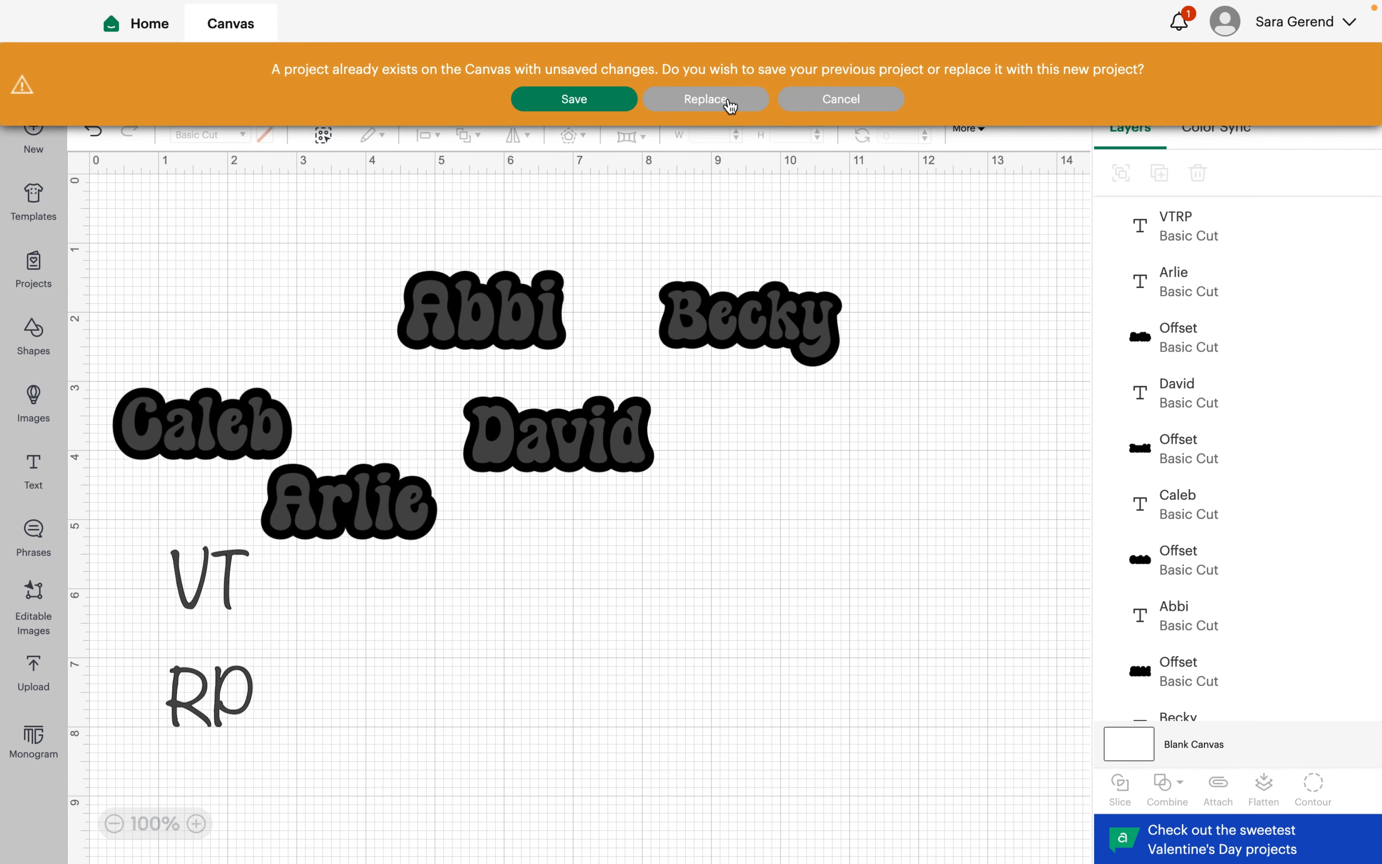
left_click(730, 102)
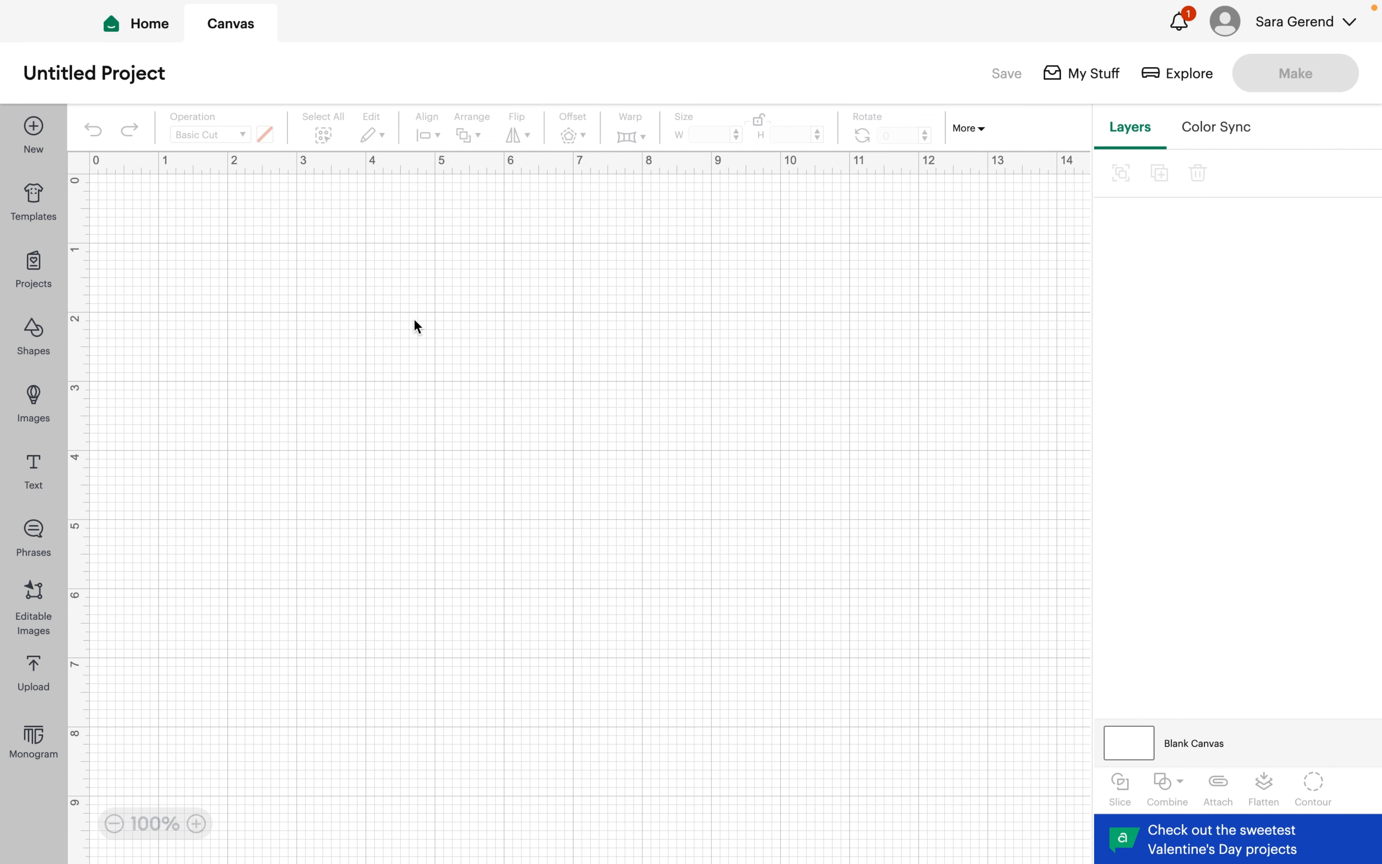
Insert a rounded rectangle and enlarge it proportionally to about 10.29 × 6.86 in.
left_click(36, 345)
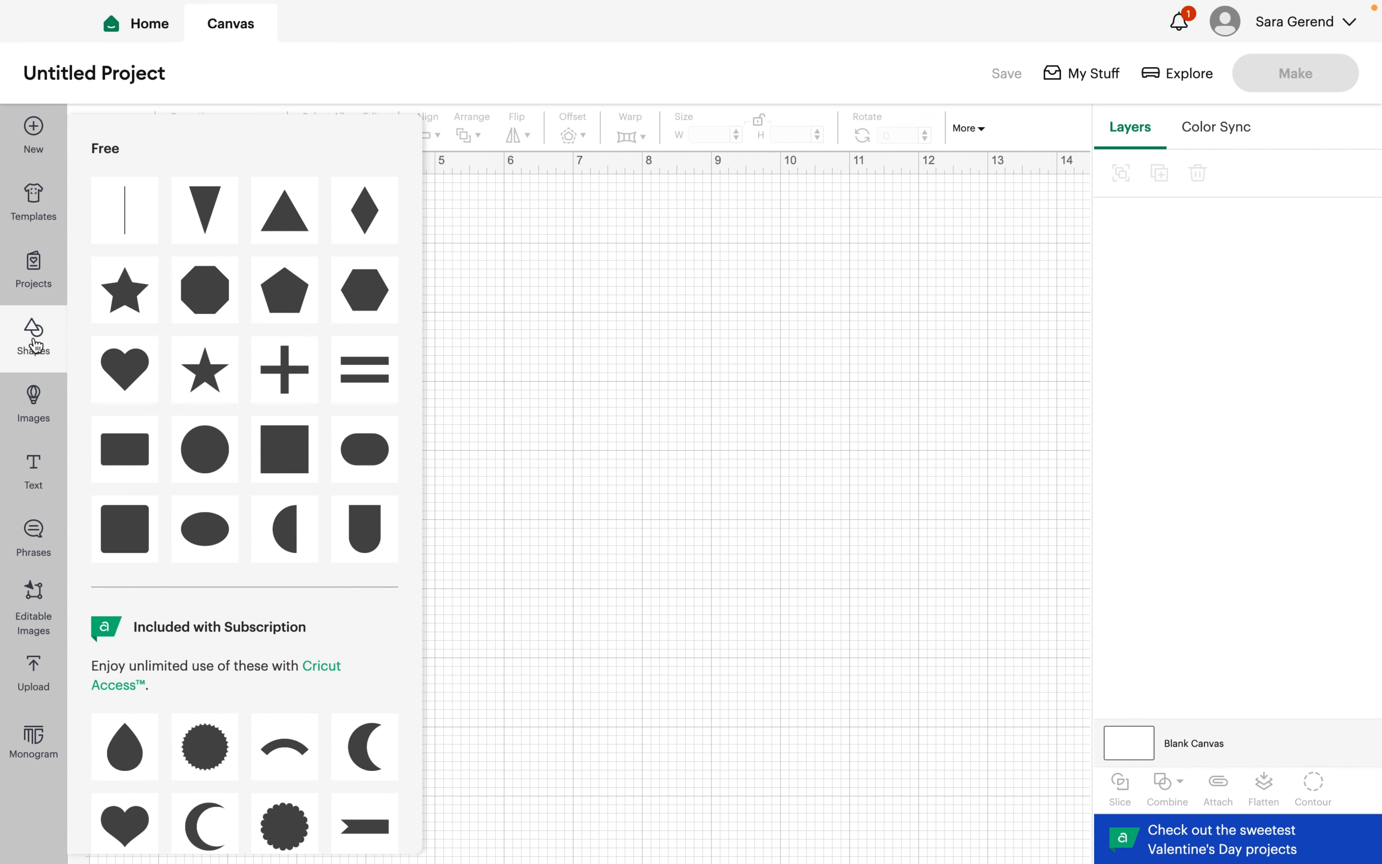
left_click(126, 446)
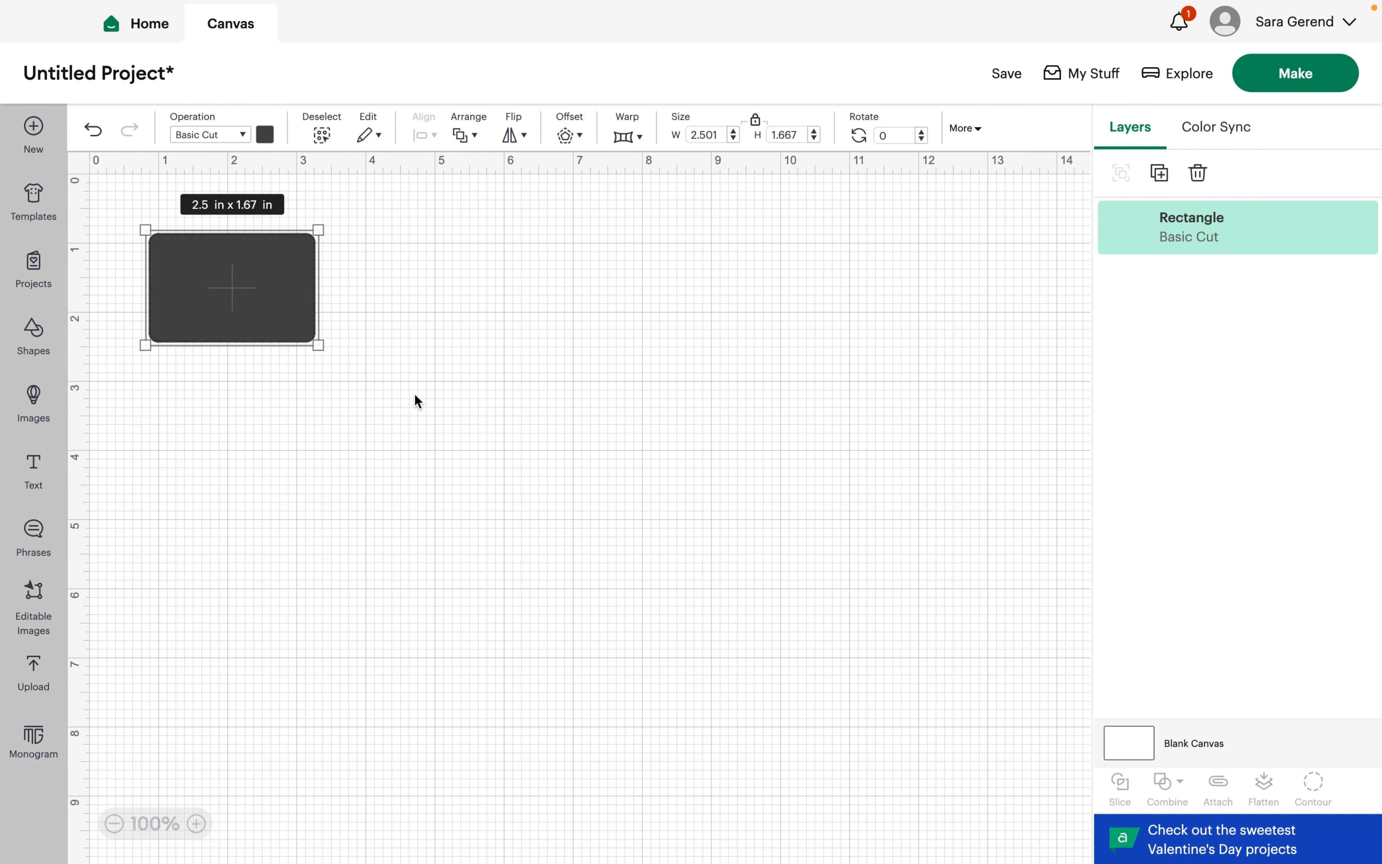
left_click_drag(318, 345, 853, 587)
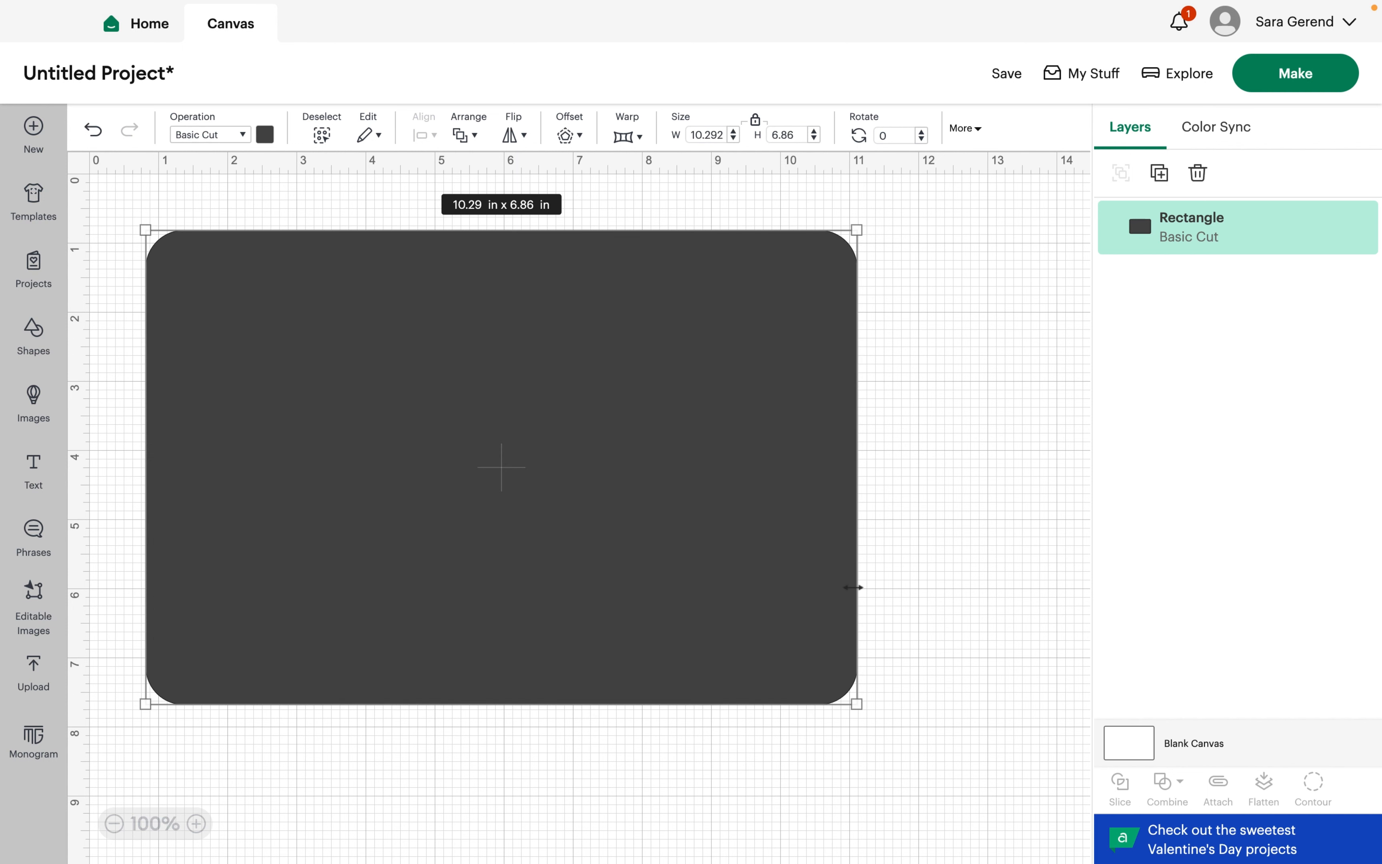
left_click(971, 315)
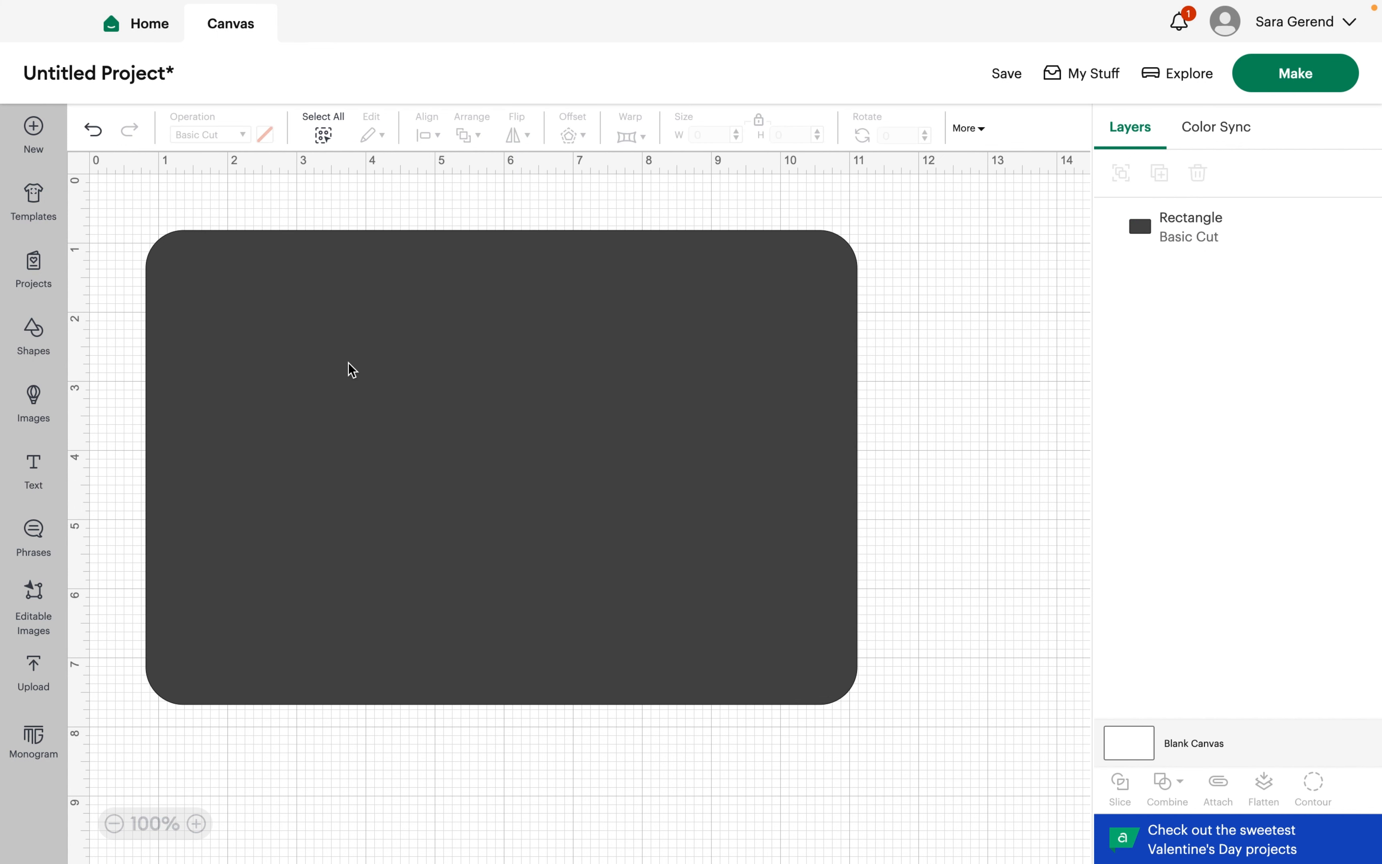
Add the text "hello spring" over the upper part of the rectangle and enlarge it to about 8.46 × 1.87 in.
left_click(34, 479)
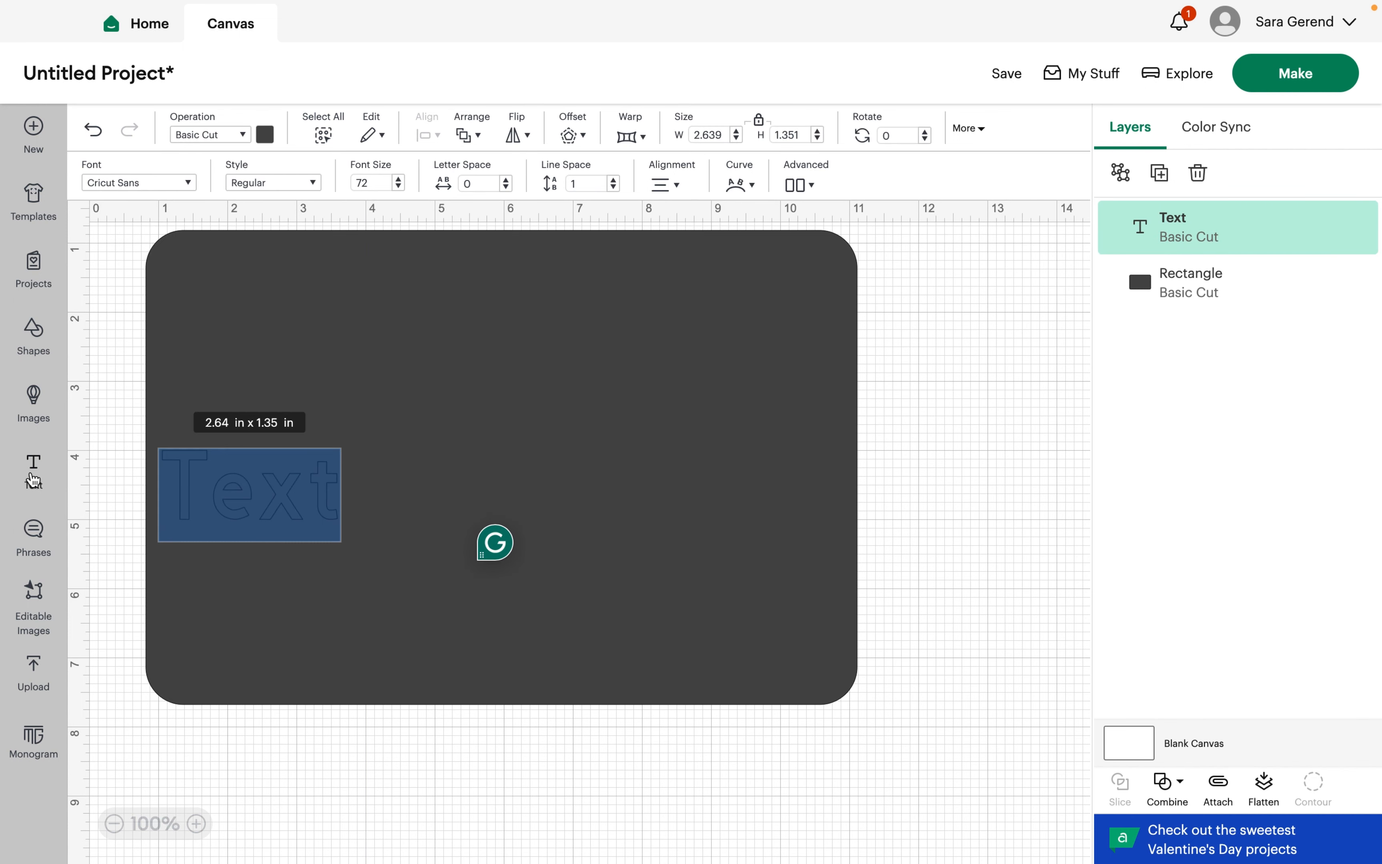
type("he")
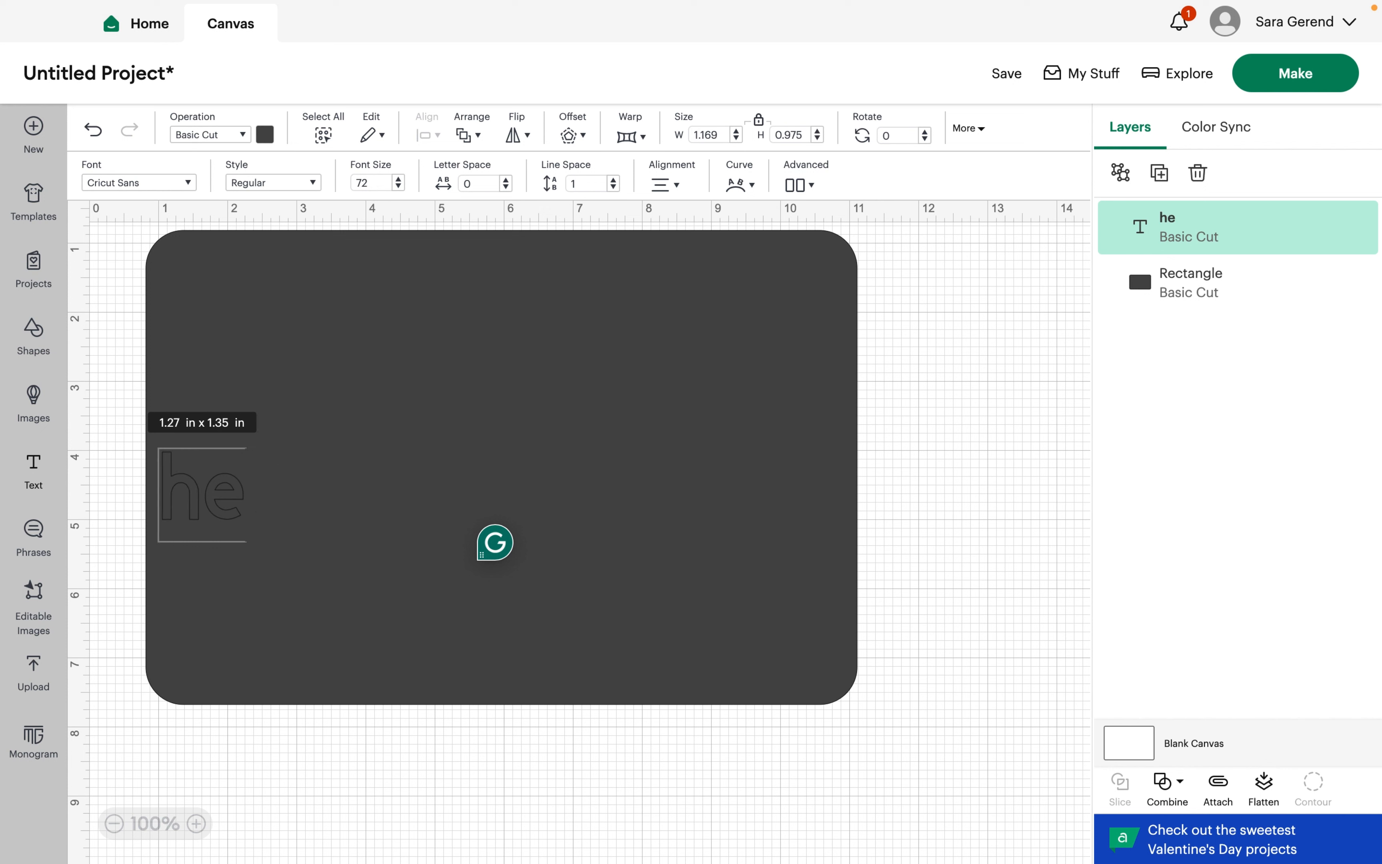
type("llo")
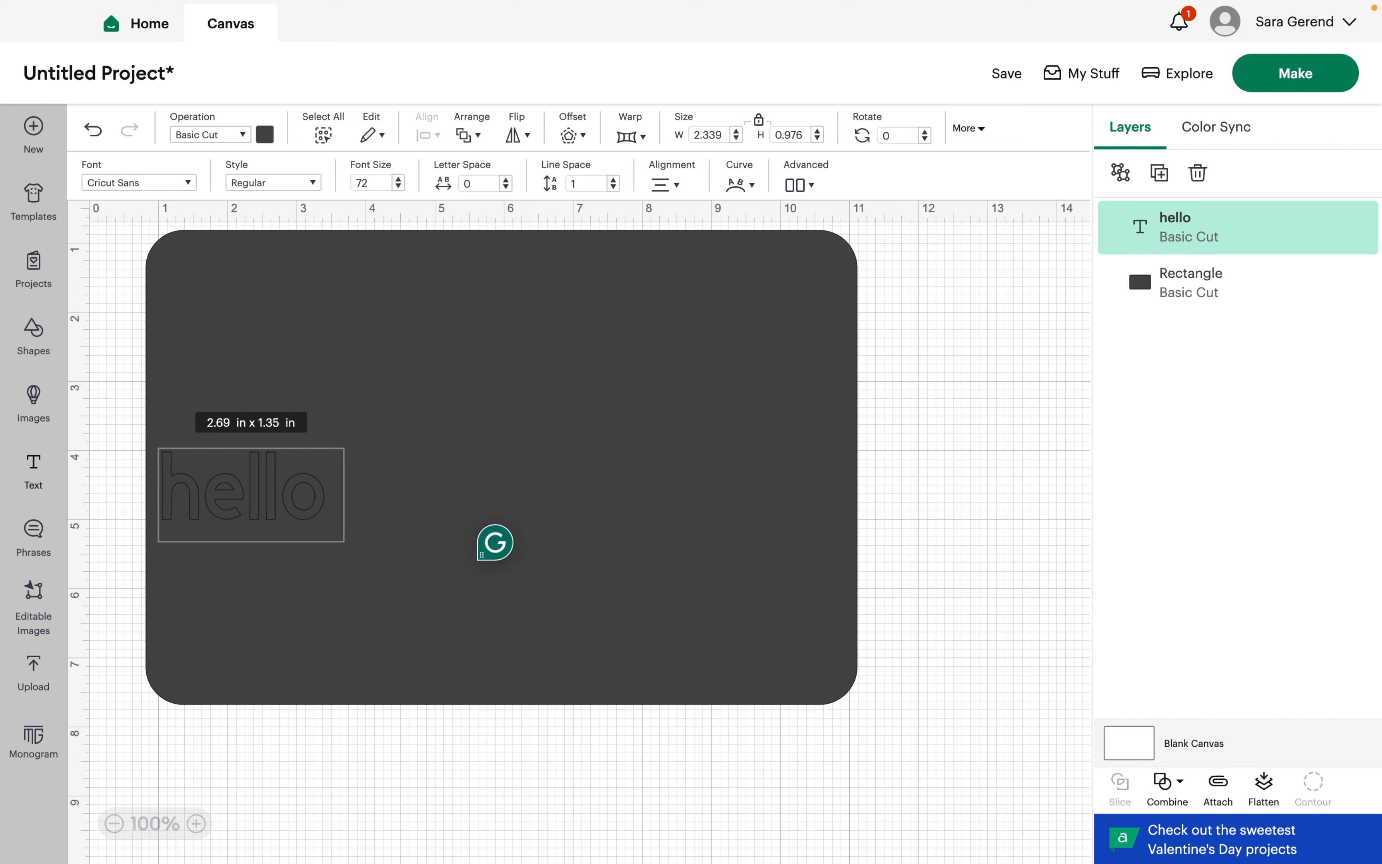
type(" spring")
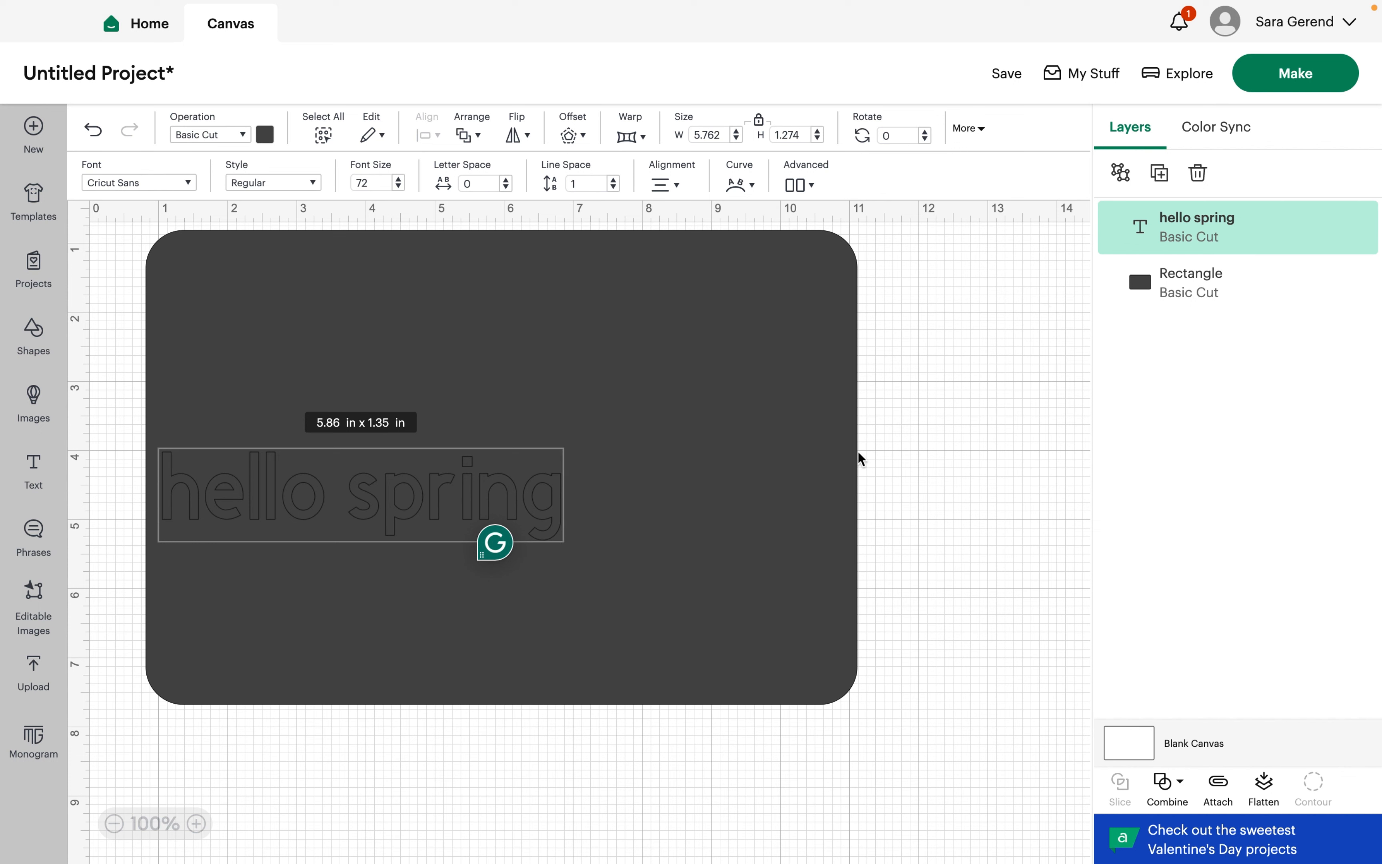
left_click(931, 433)
left_click_drag(342, 527, 395, 378)
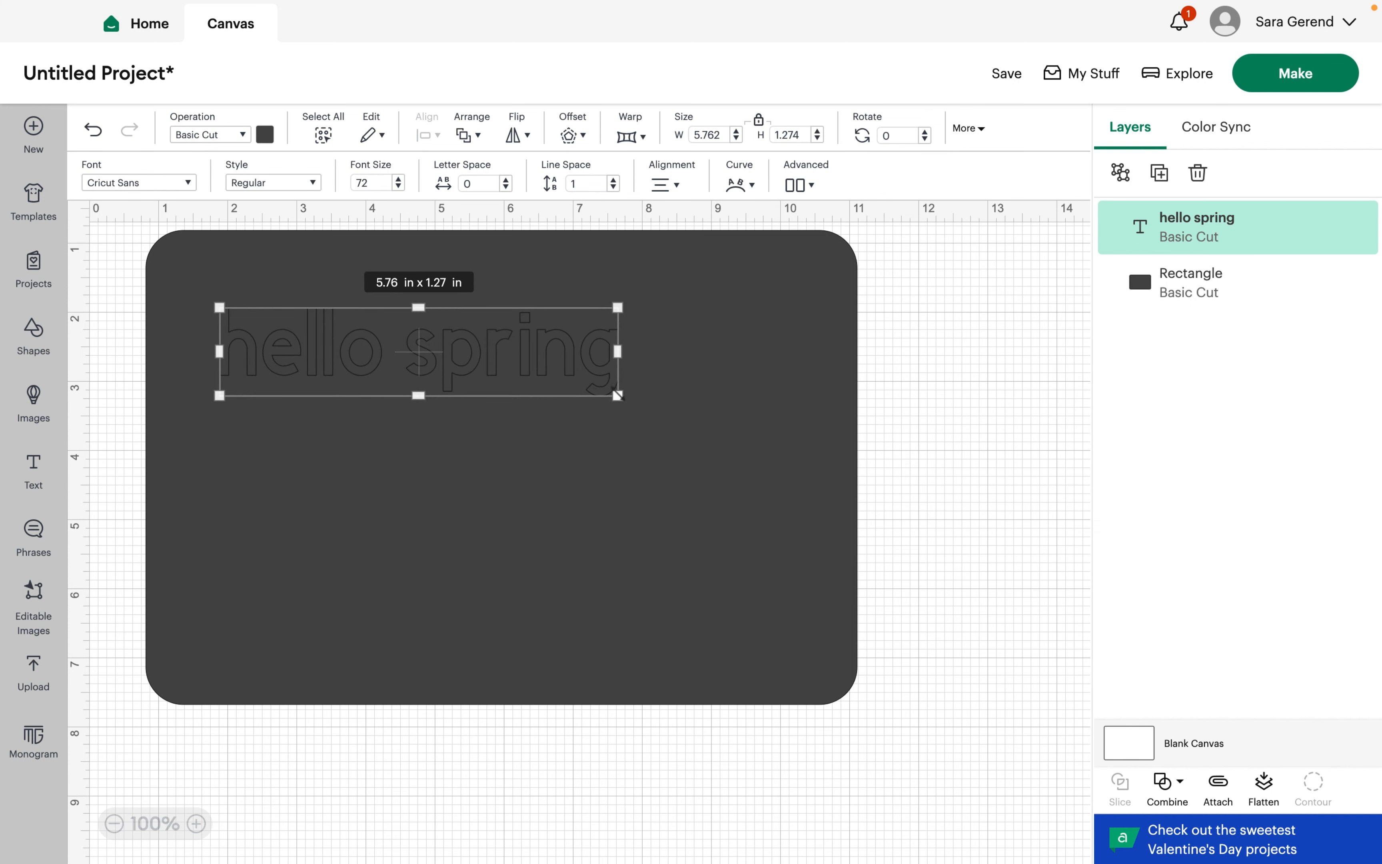
left_click_drag(617, 396, 631, 432)
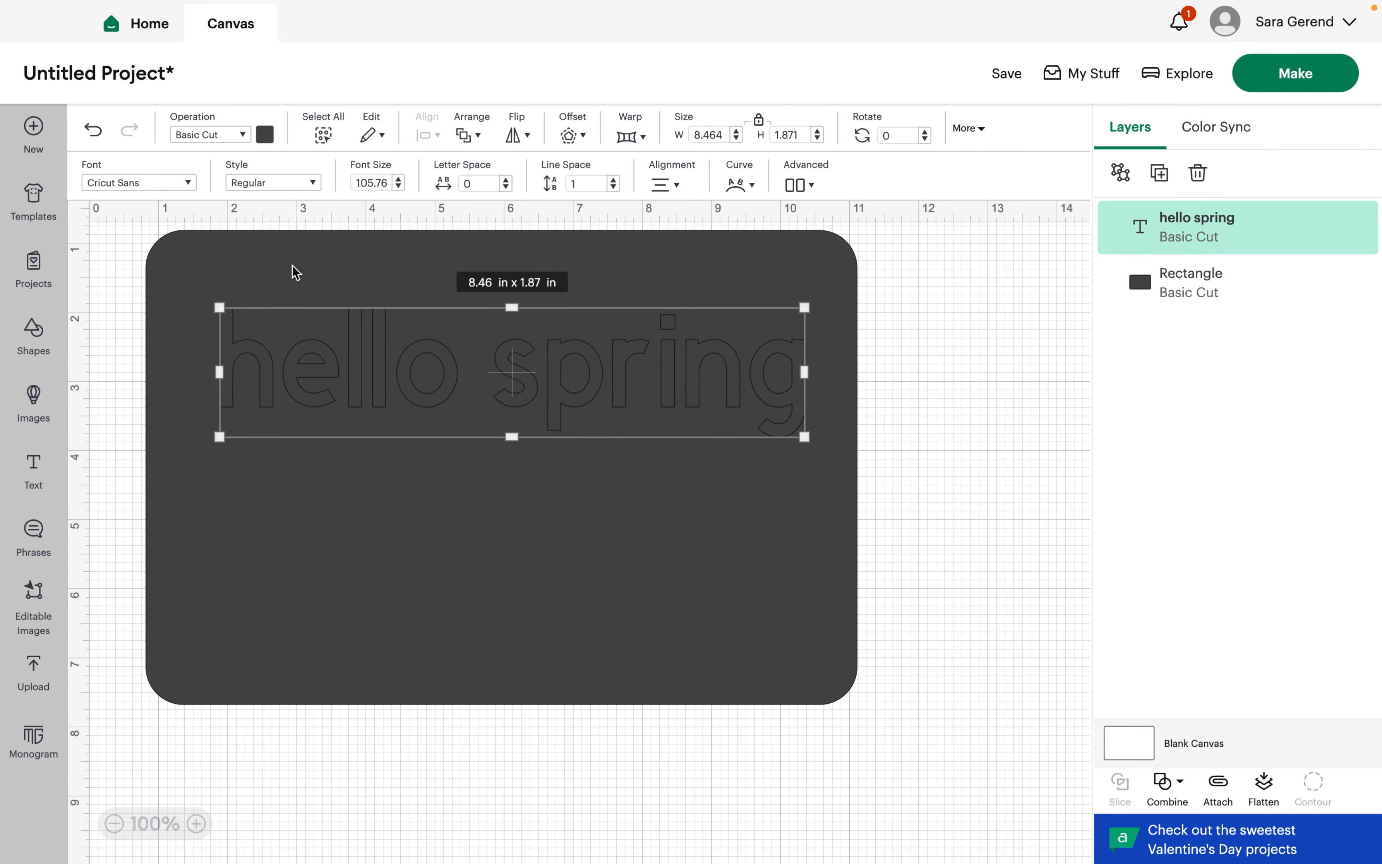
Colour the "hello spring" text salmon pink and centre it by eye near the rectangle's upper edge.
left_click(265, 136)
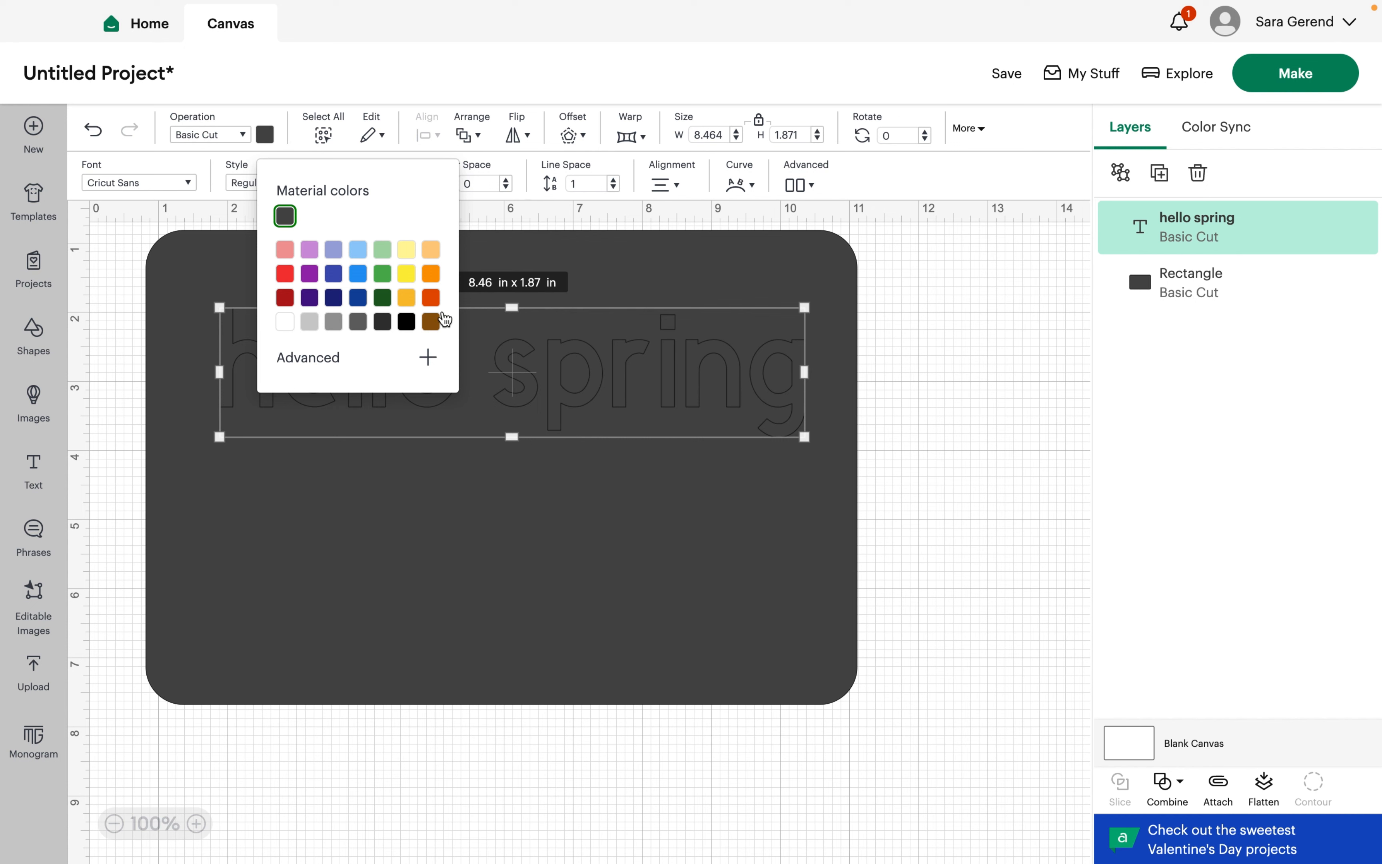
left_click(284, 249)
left_click(1009, 430)
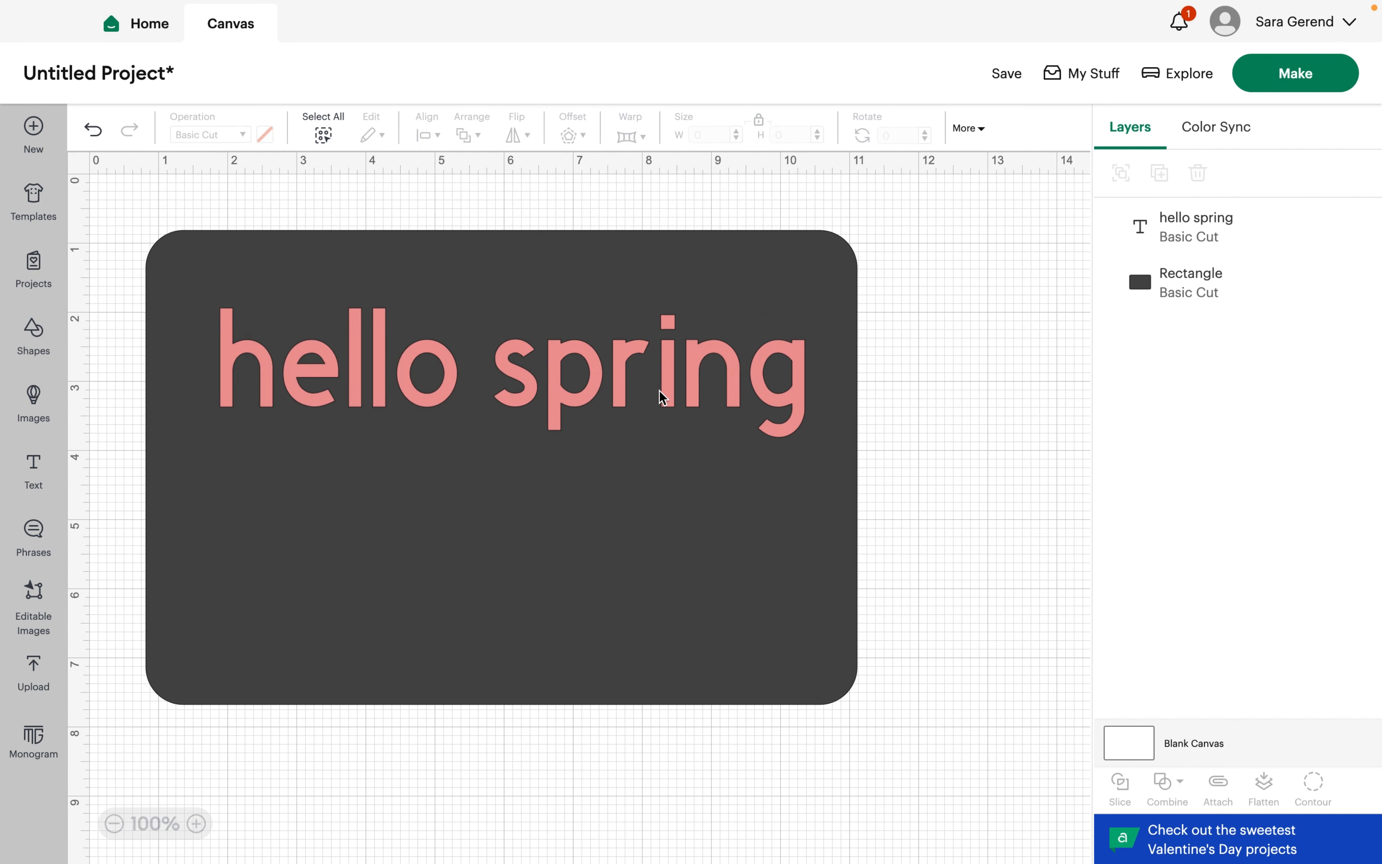
left_click_drag(658, 390, 642, 348)
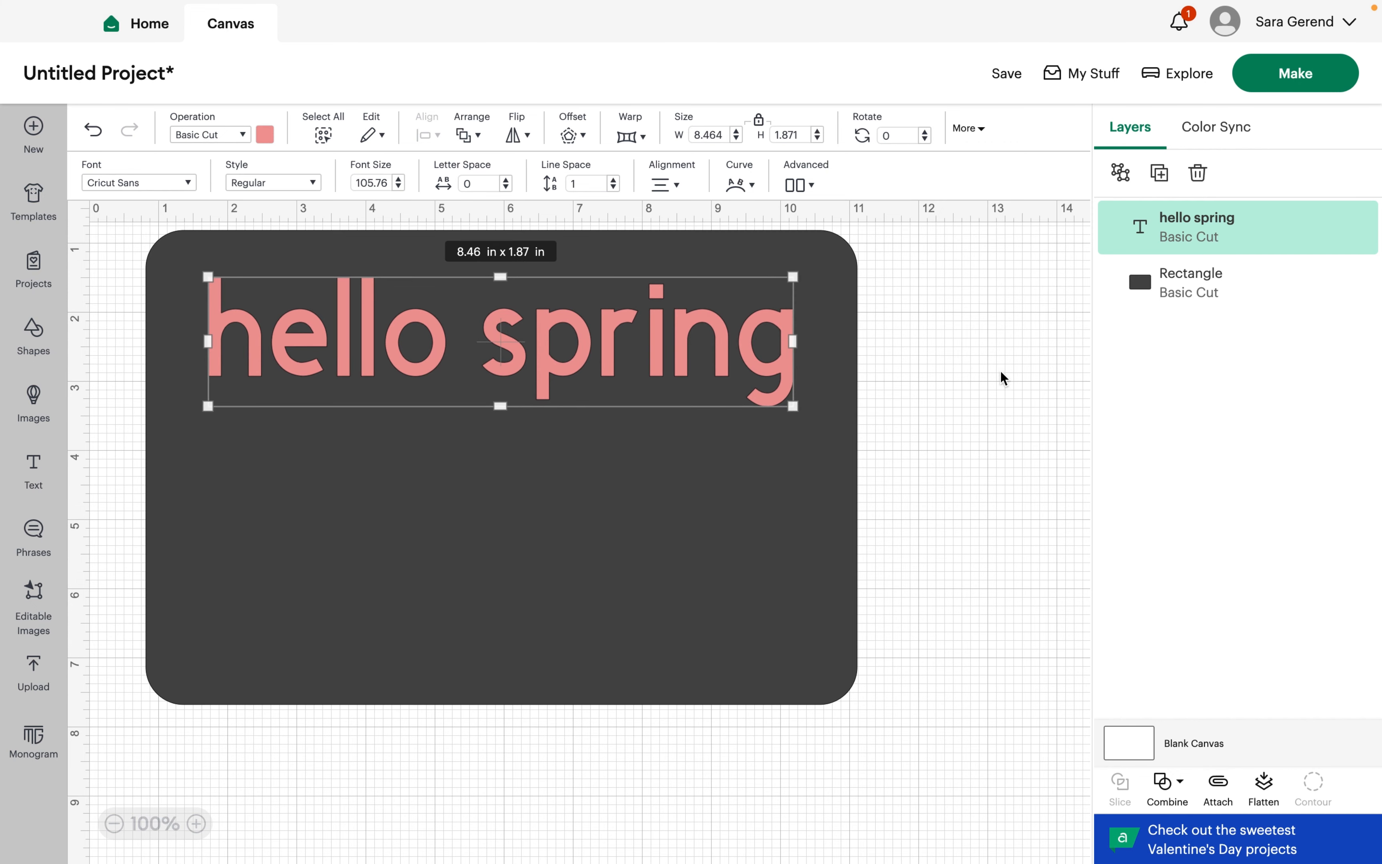
left_click(1004, 462)
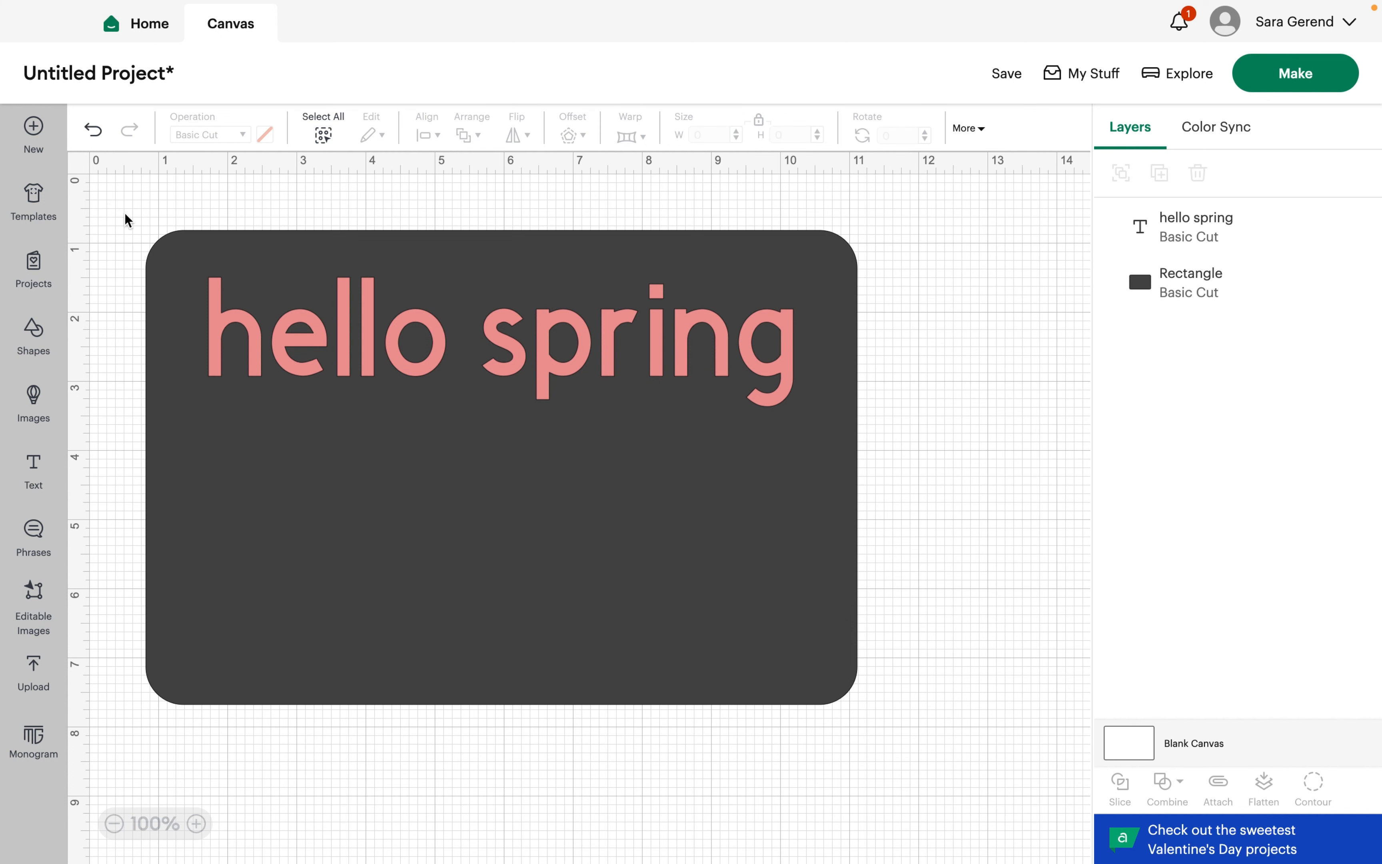
Slice the "hello spring" text out of the rectangle and move the pink and dark cut-out lettering off it.
left_click_drag(124, 213, 959, 753)
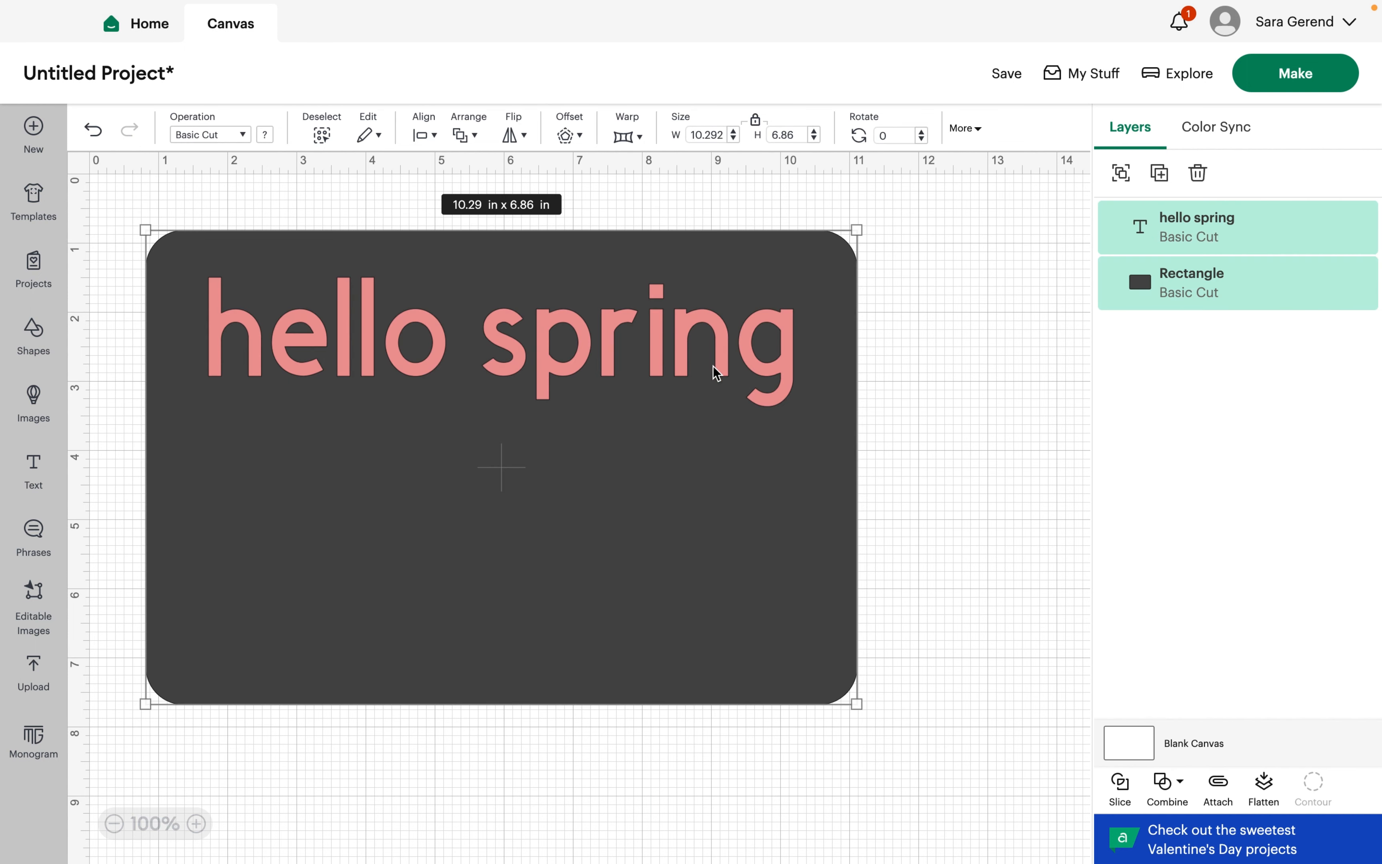
left_click(959, 308)
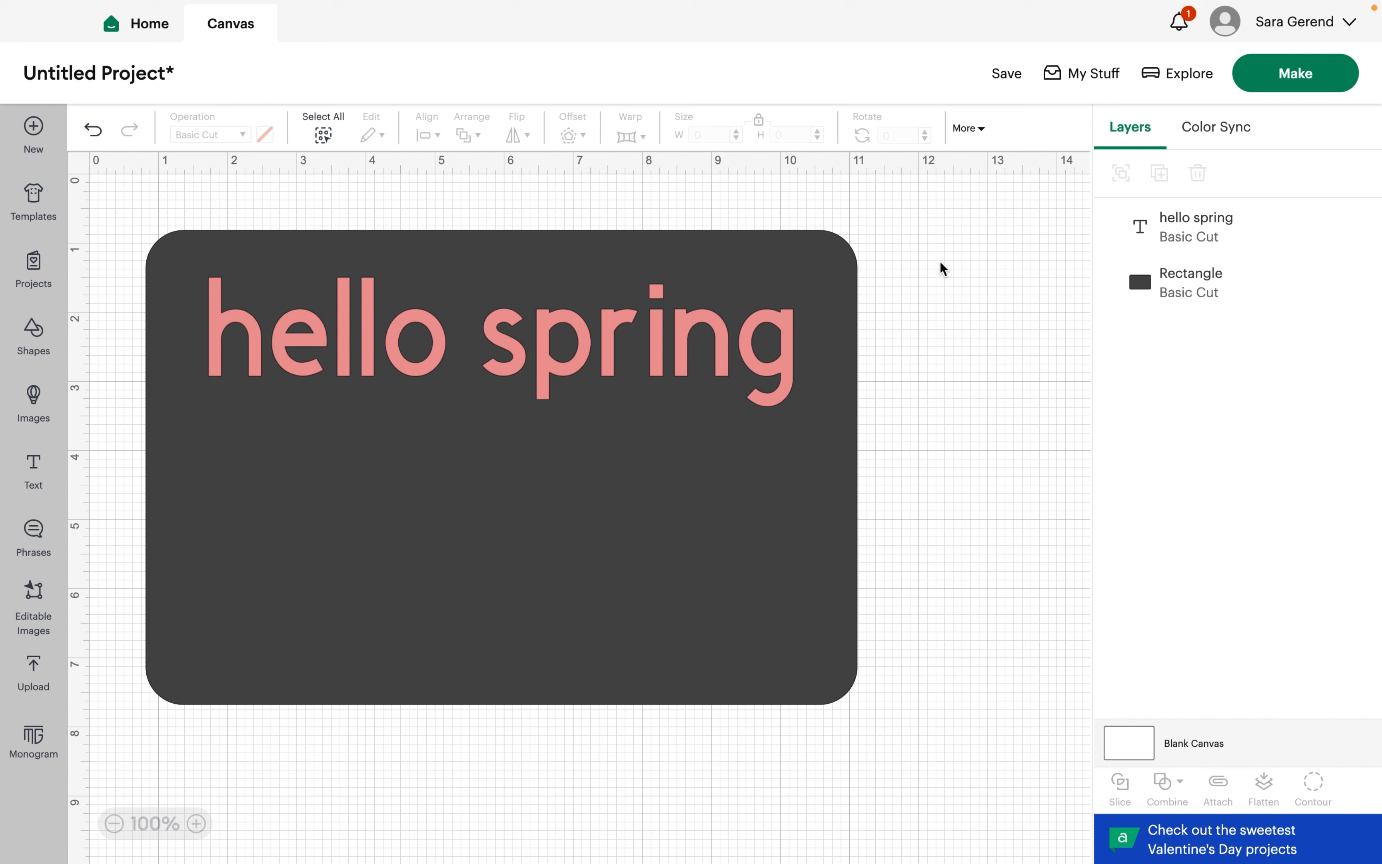
left_click(1205, 229)
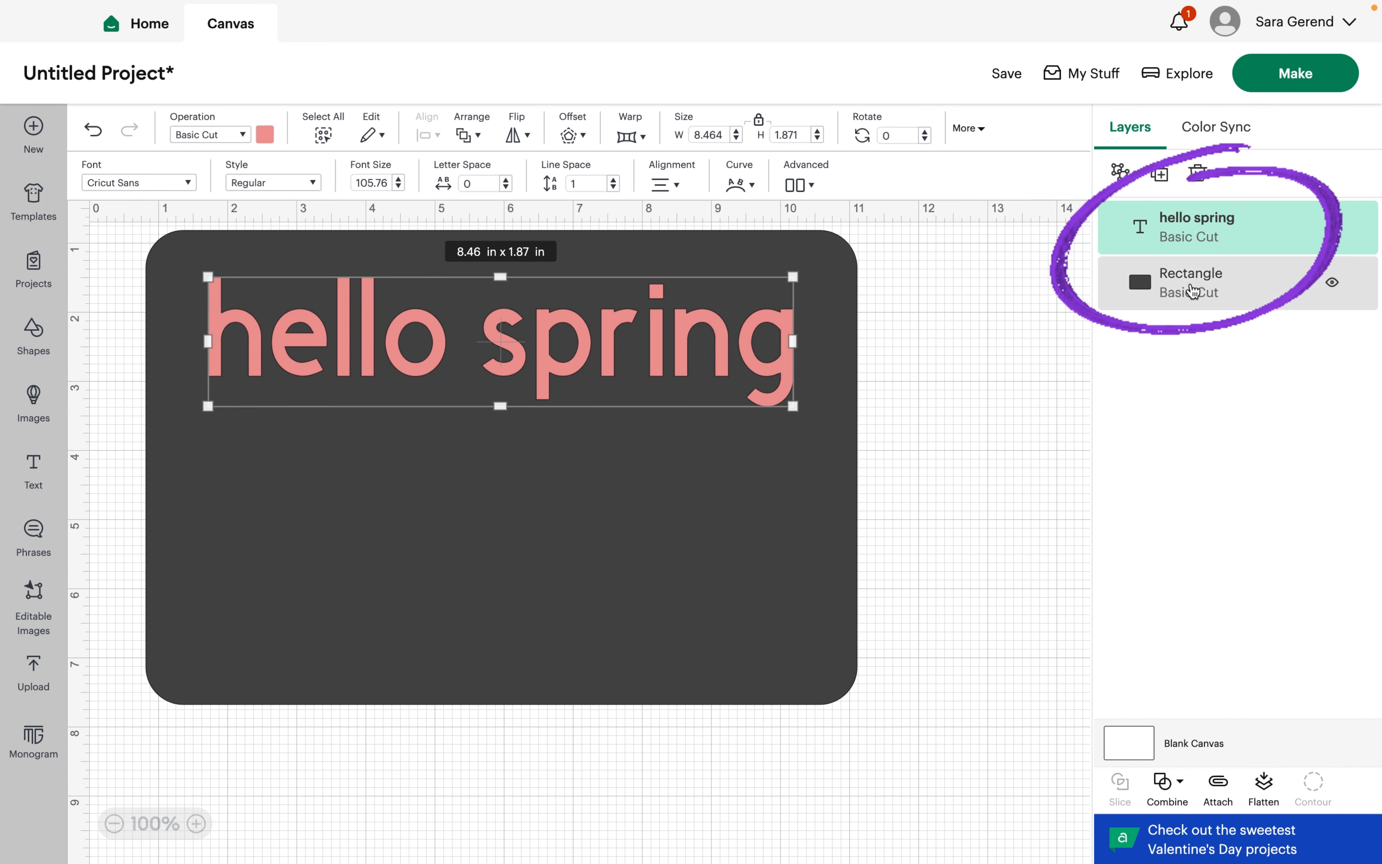
left_click(1134, 289, "shift")
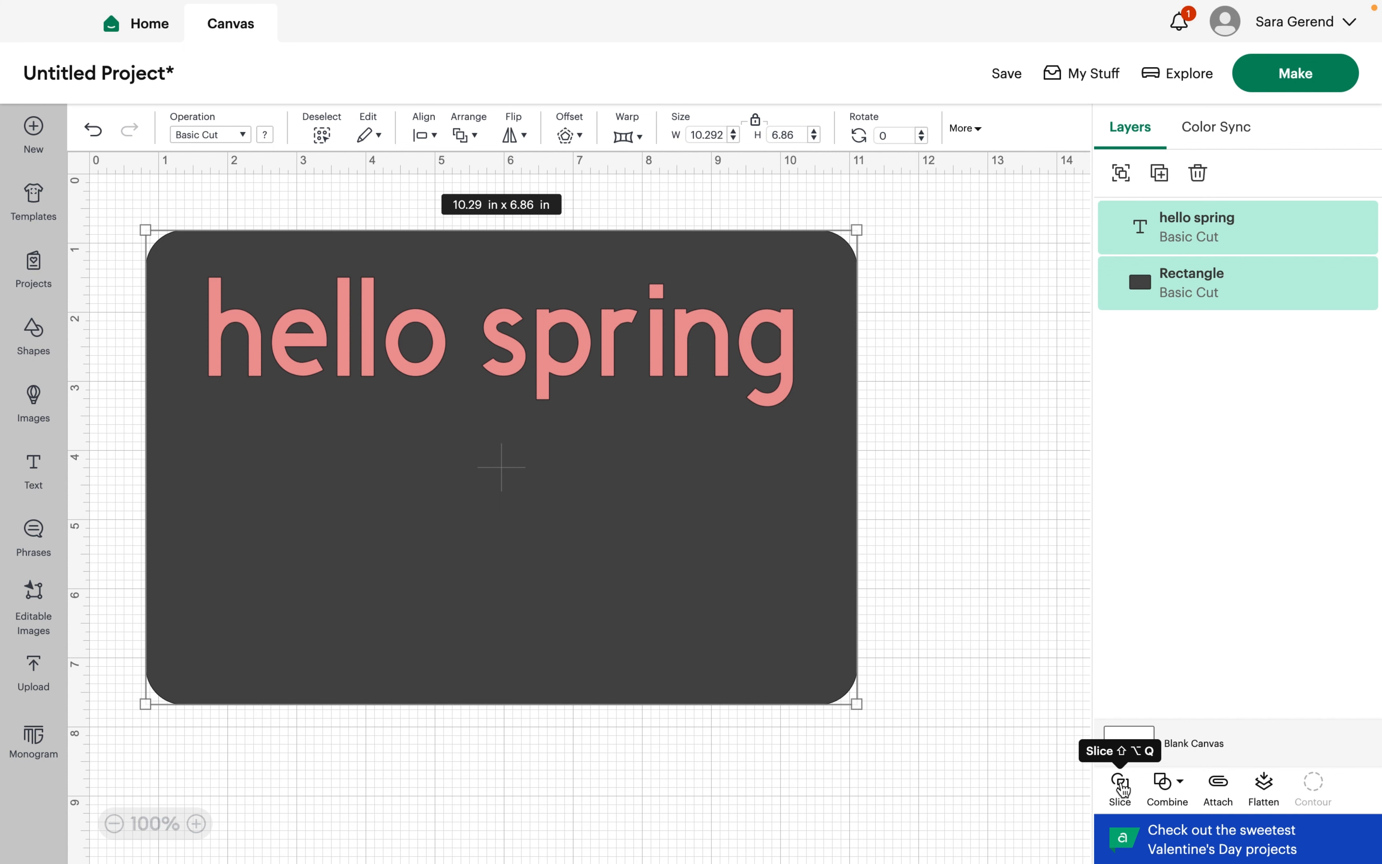
left_click(1123, 788)
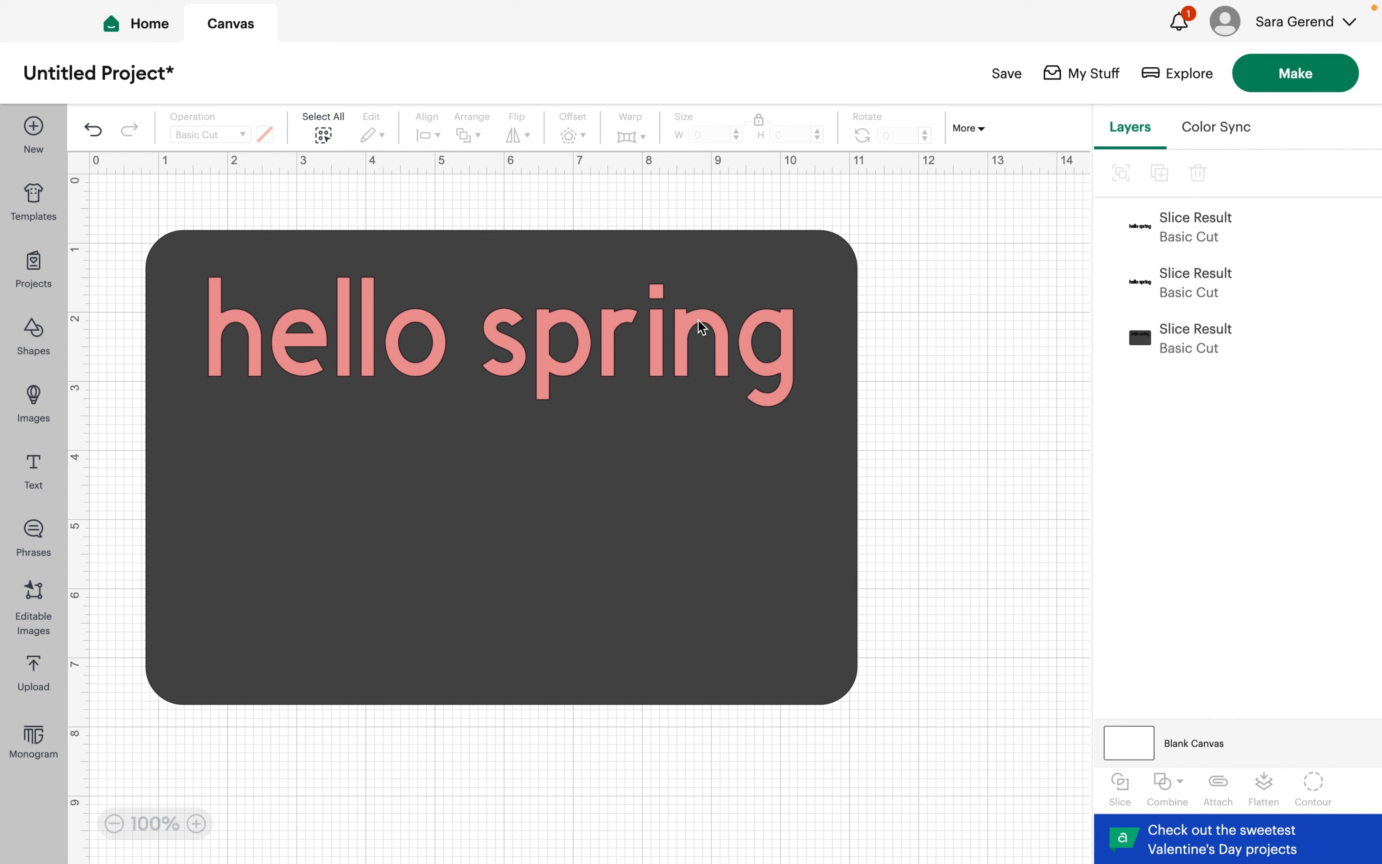
left_click_drag(698, 320, 1198, 432)
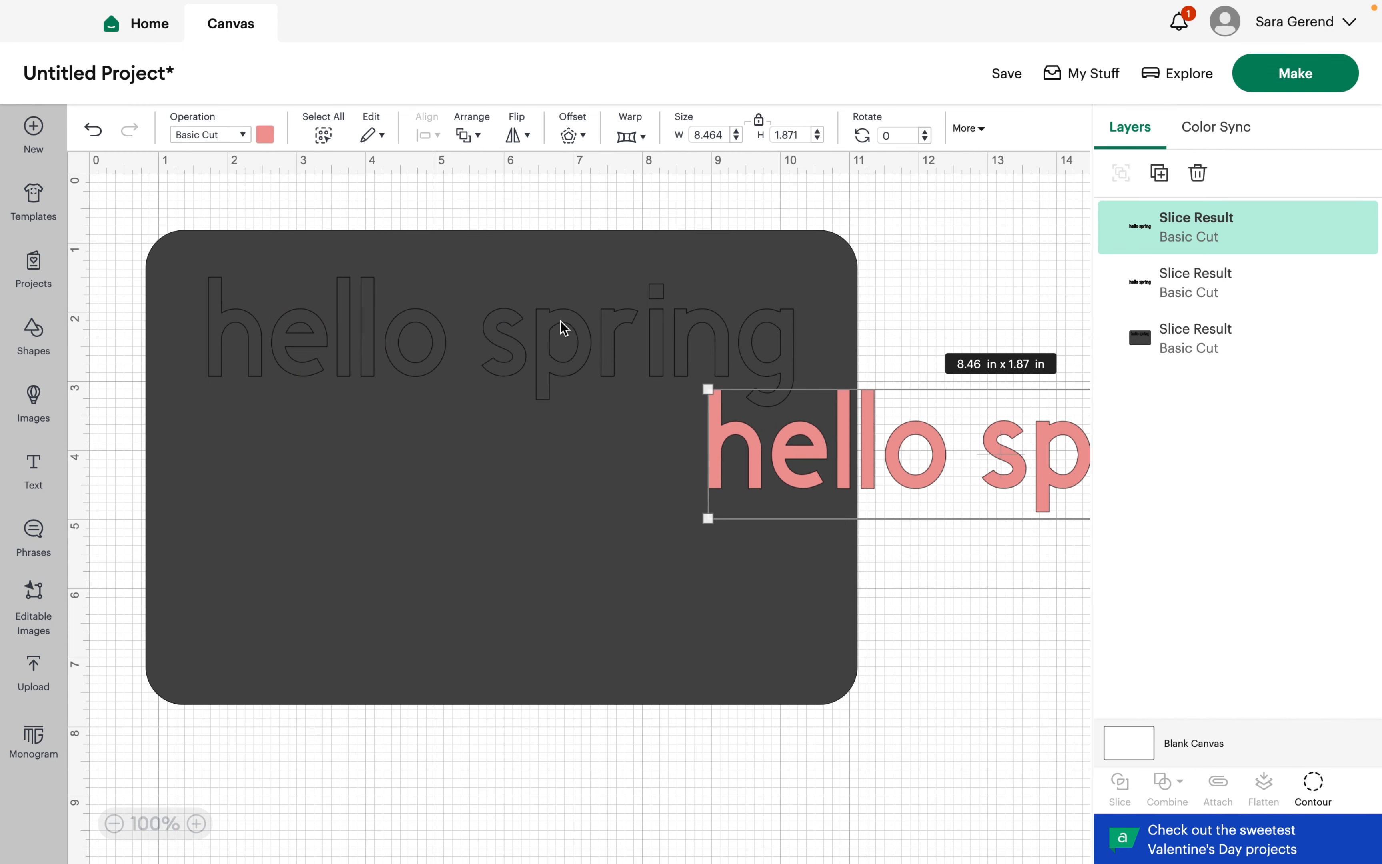
left_click_drag(562, 323, 1177, 477)
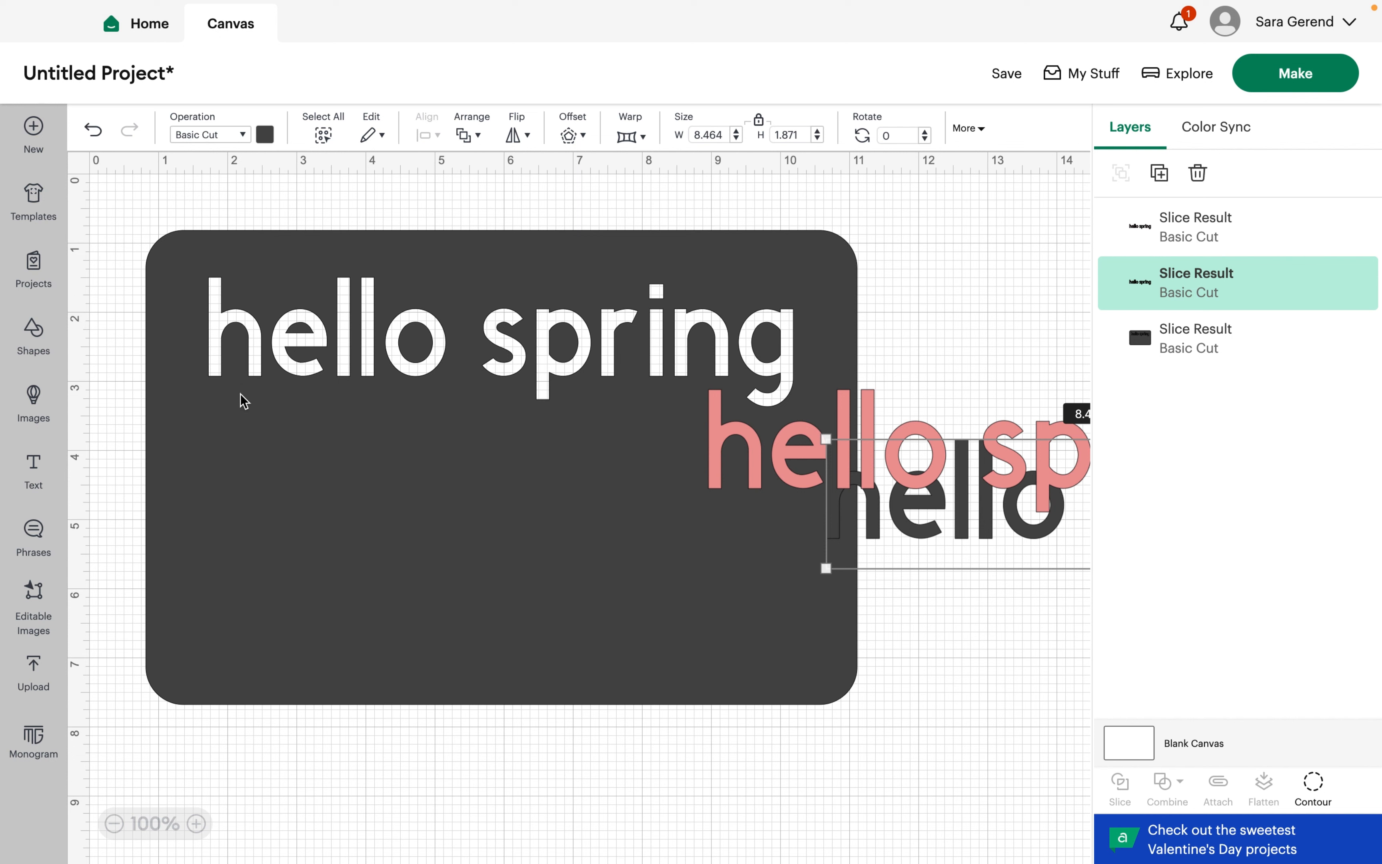
Undo both lettering moves and the slice.
left_click(94, 136)
left_click(95, 136)
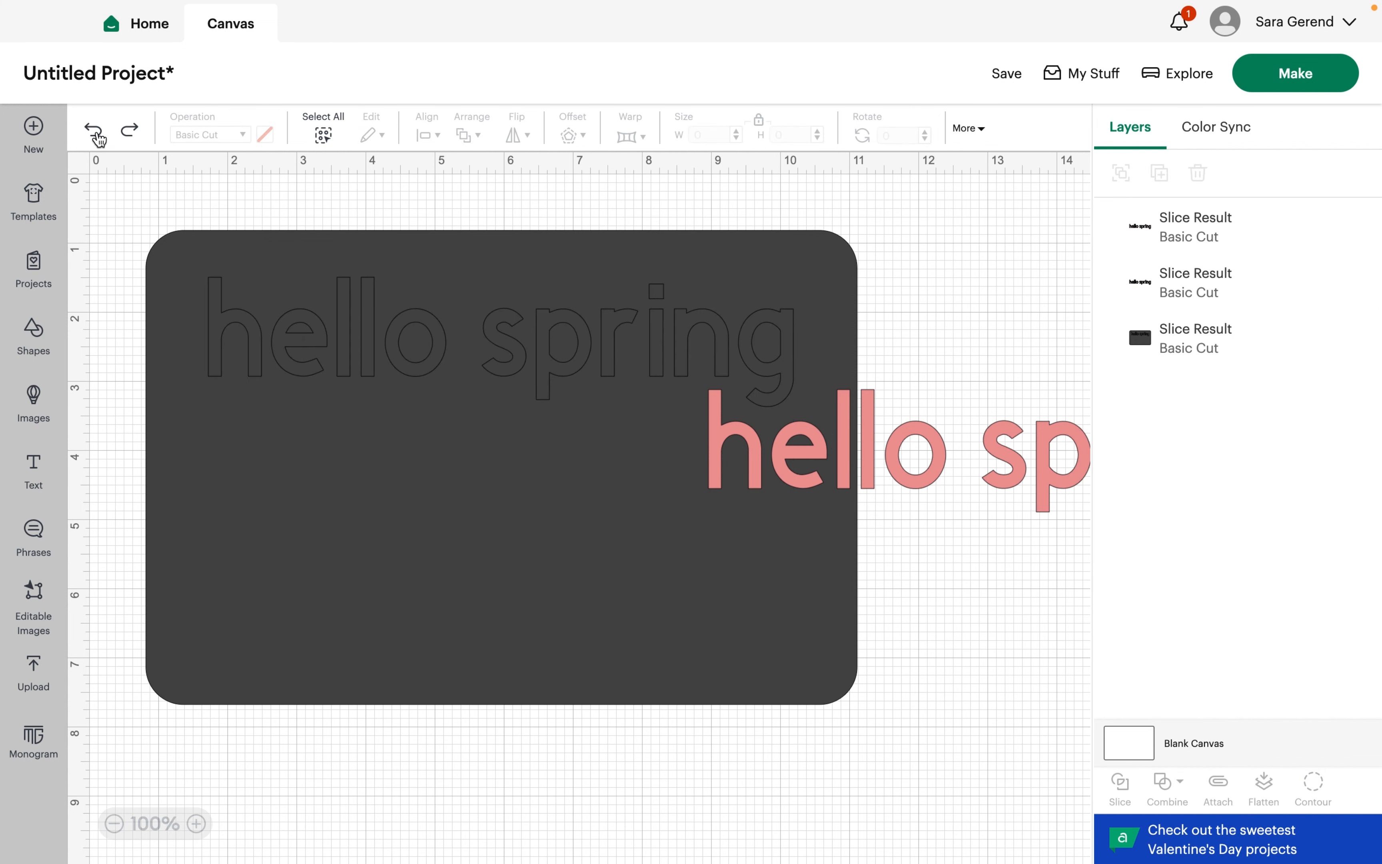
left_click(95, 135)
left_click(95, 136)
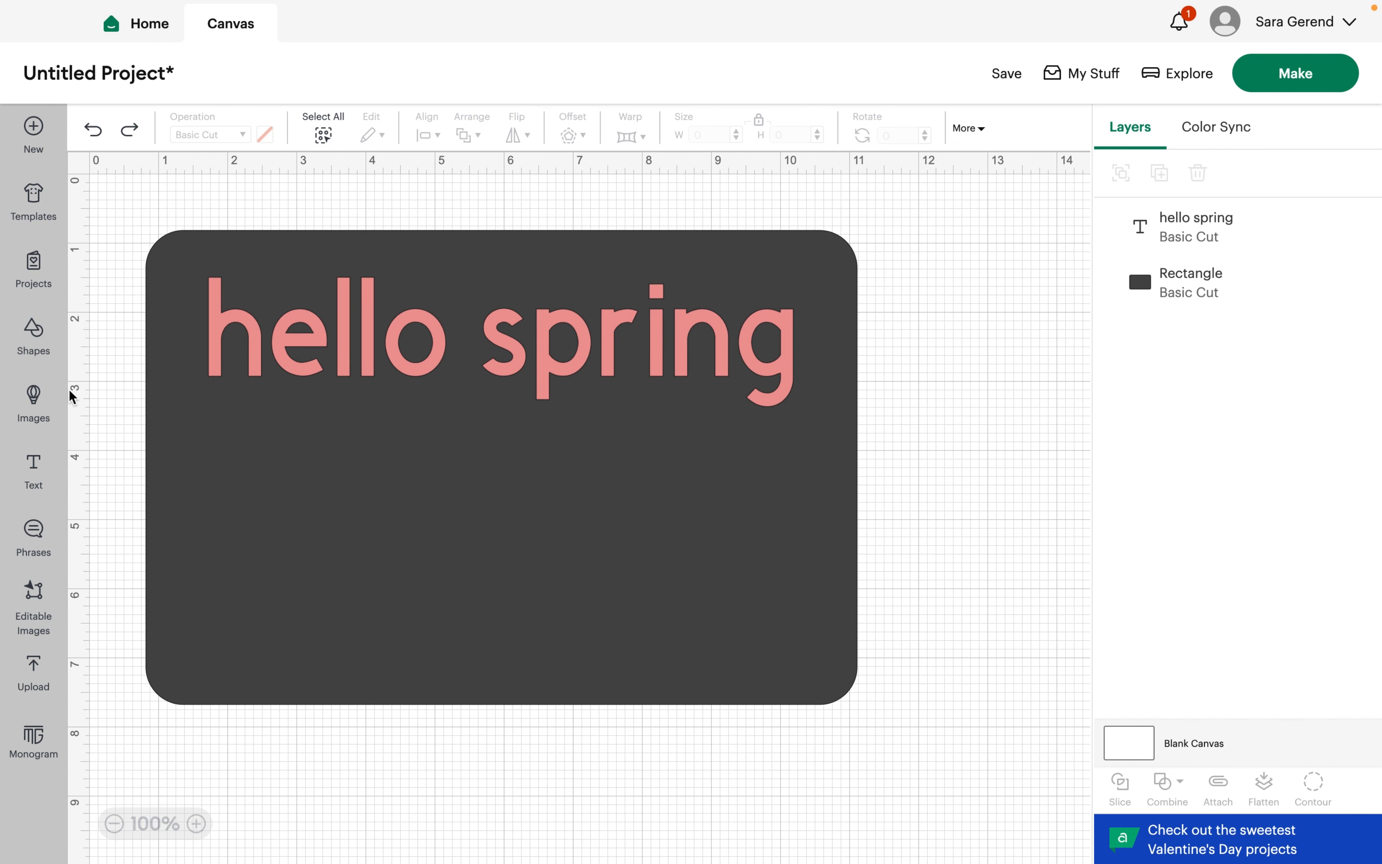
Insert a five-pointed star, place it on the rectangle below "hello" and colour it yellow.
left_click(35, 470)
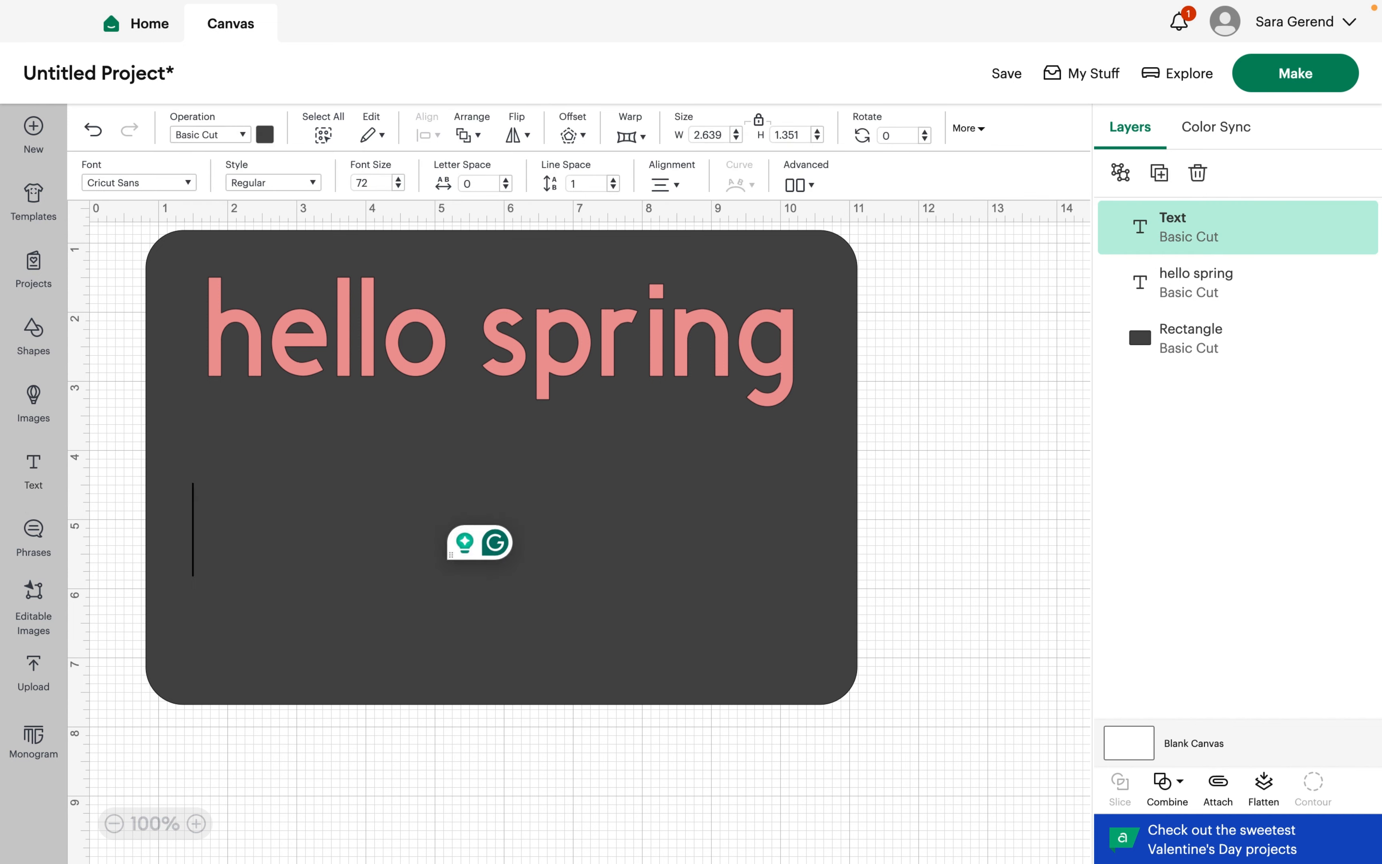
left_click(33, 338)
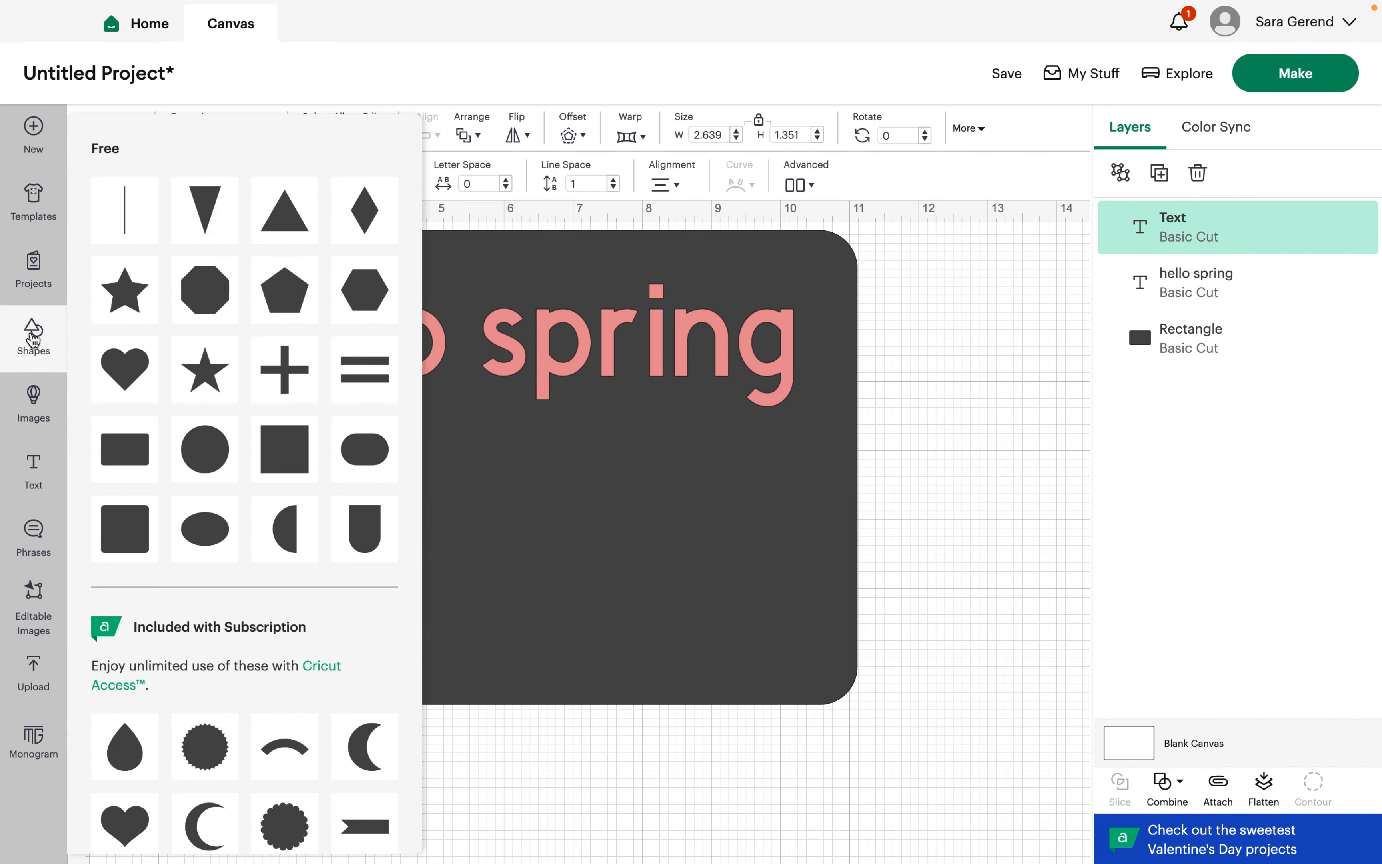
left_click(125, 297)
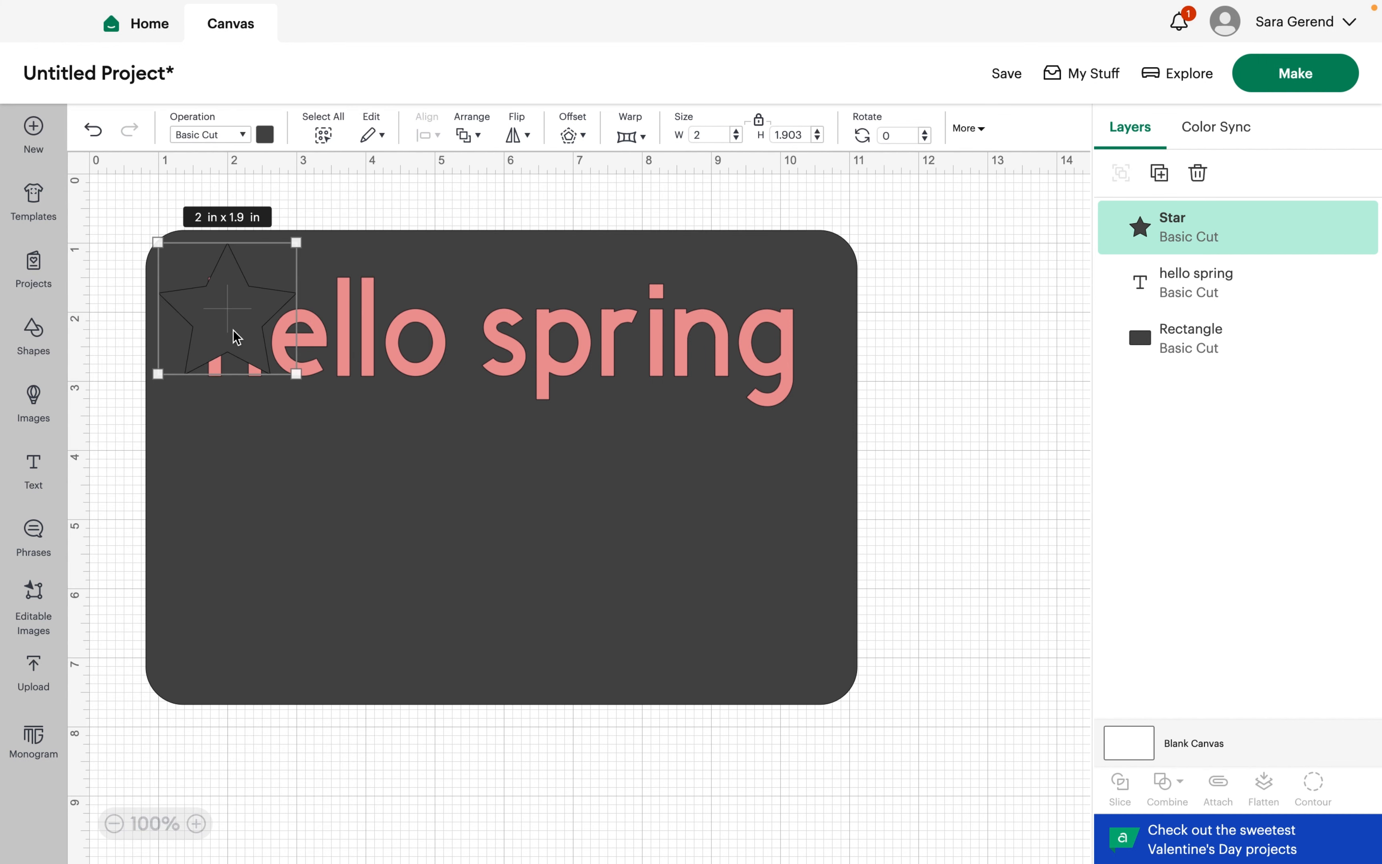
left_click_drag(231, 308, 270, 541)
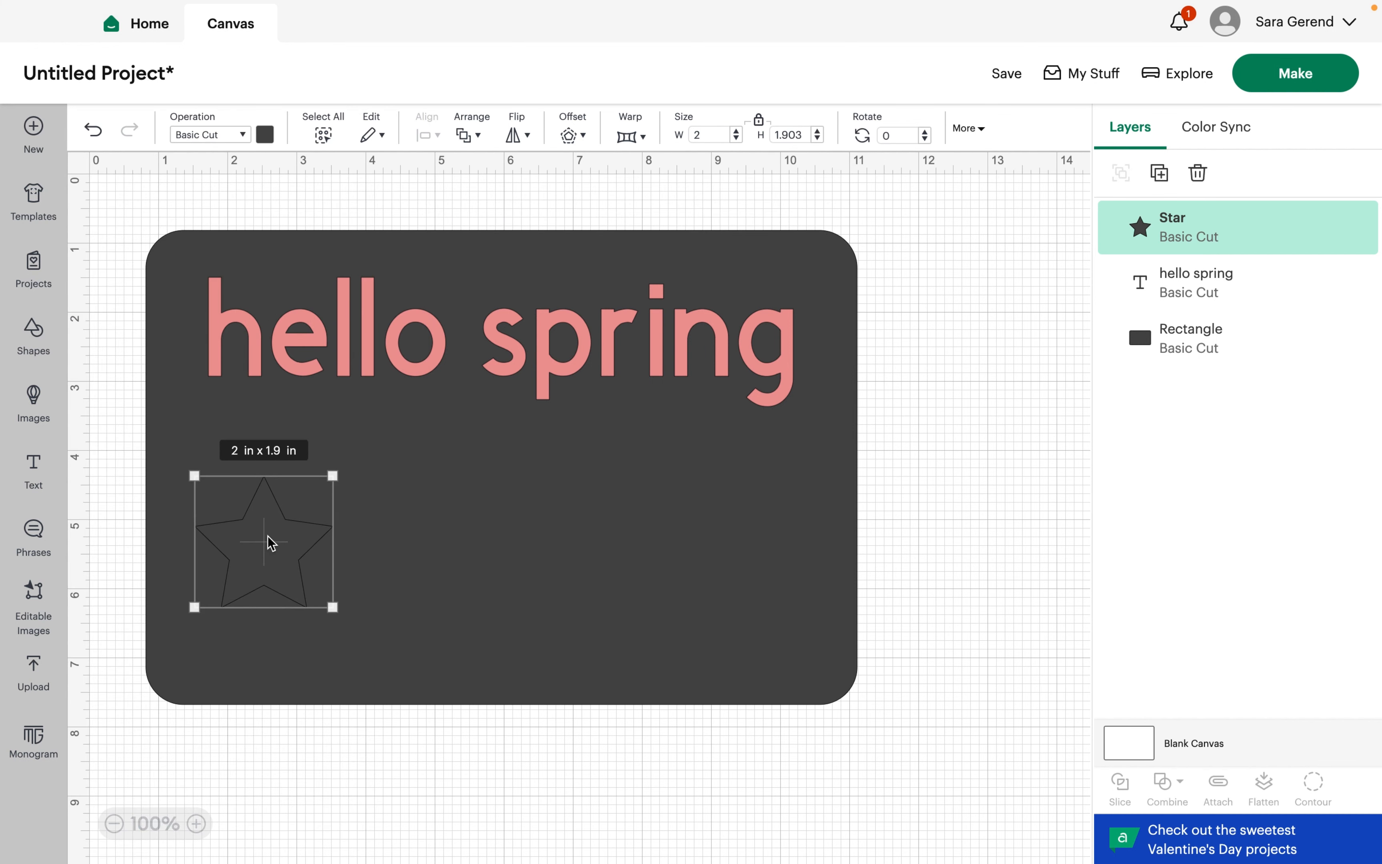
left_click(265, 134)
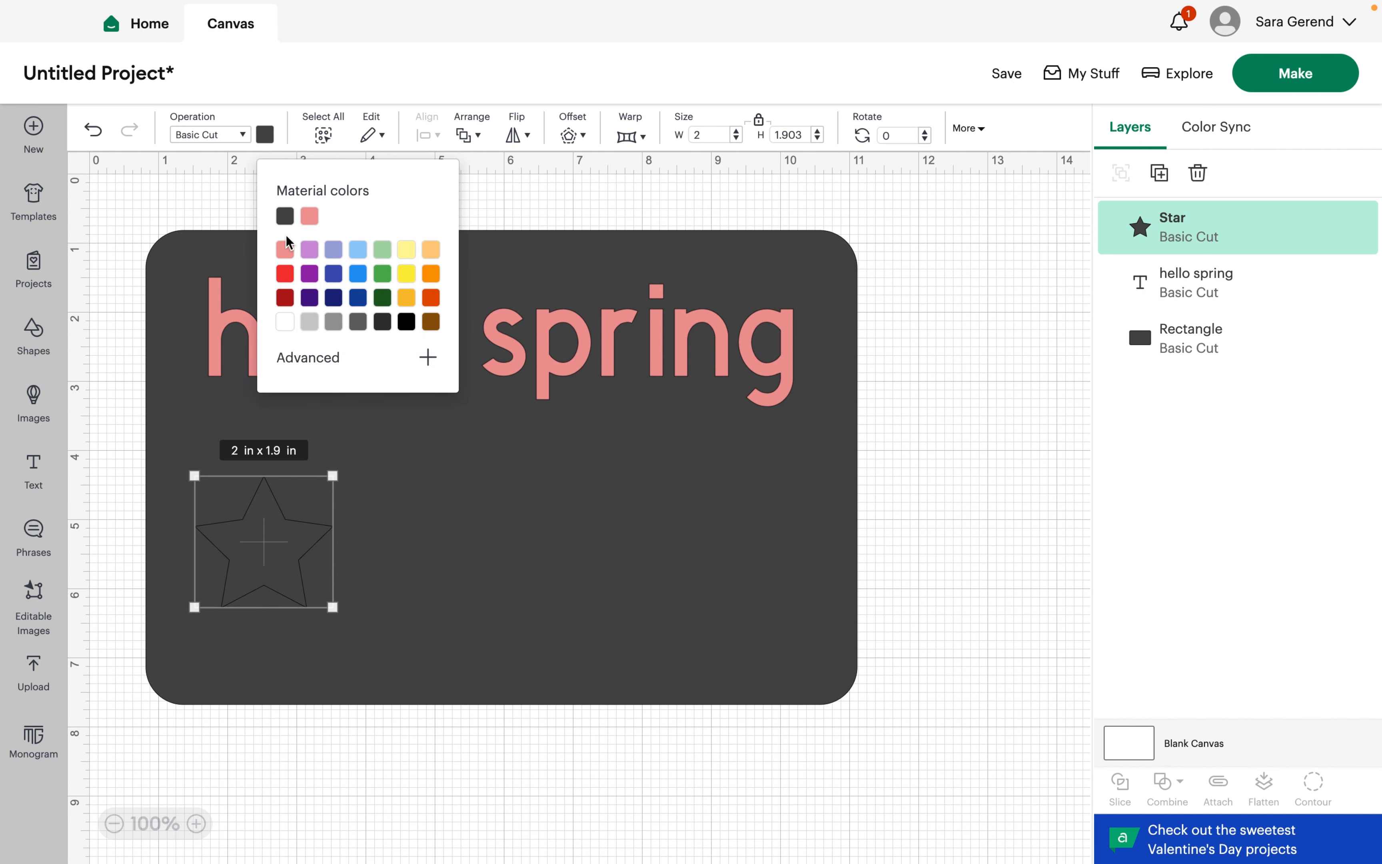
left_click(406, 274)
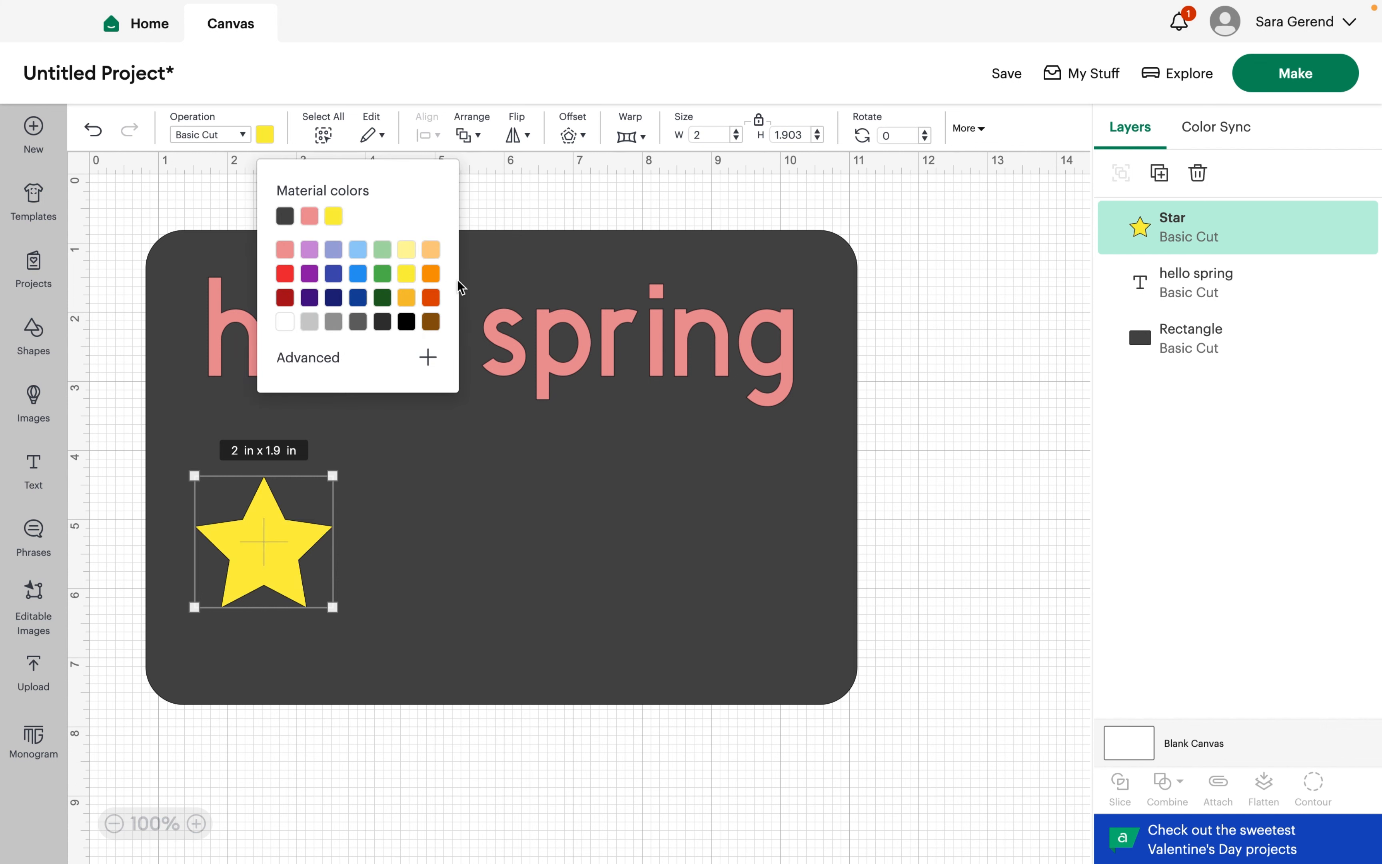
Duplicate the yellow star twice and arrange the three stars in a row below the text.
left_click(1162, 176)
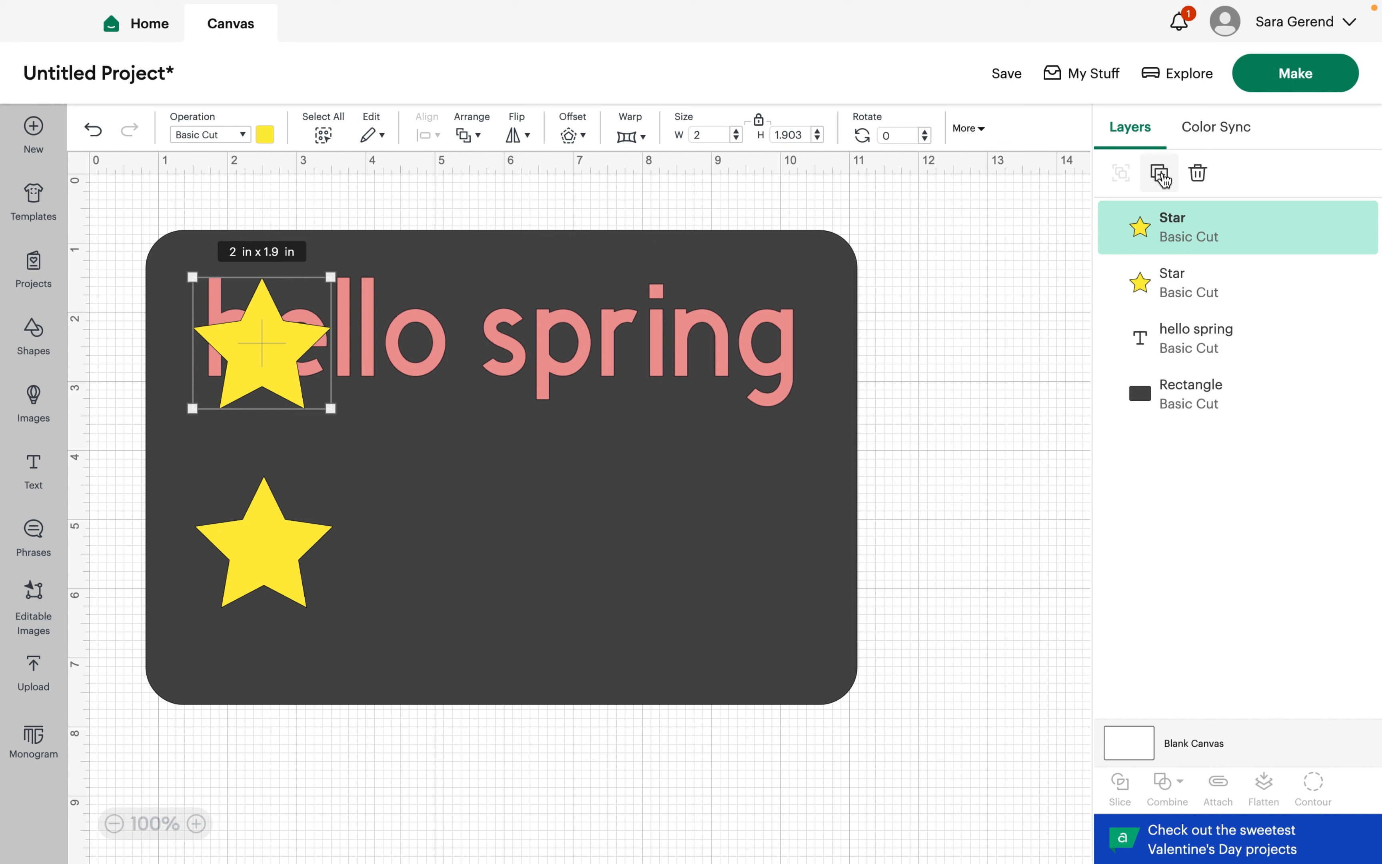
left_click(1163, 177)
left_click_drag(320, 383, 755, 558)
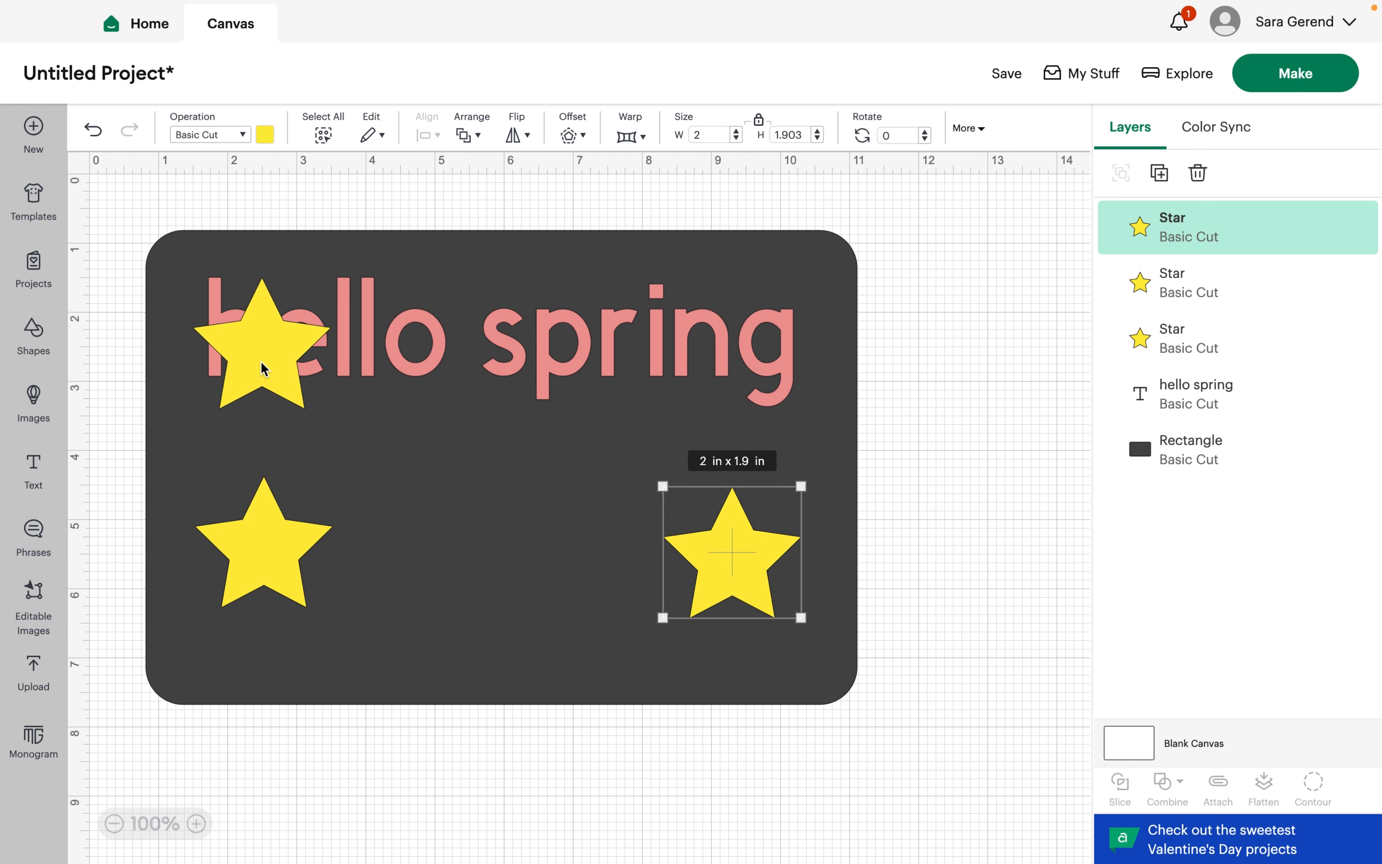
left_click_drag(262, 368, 492, 574)
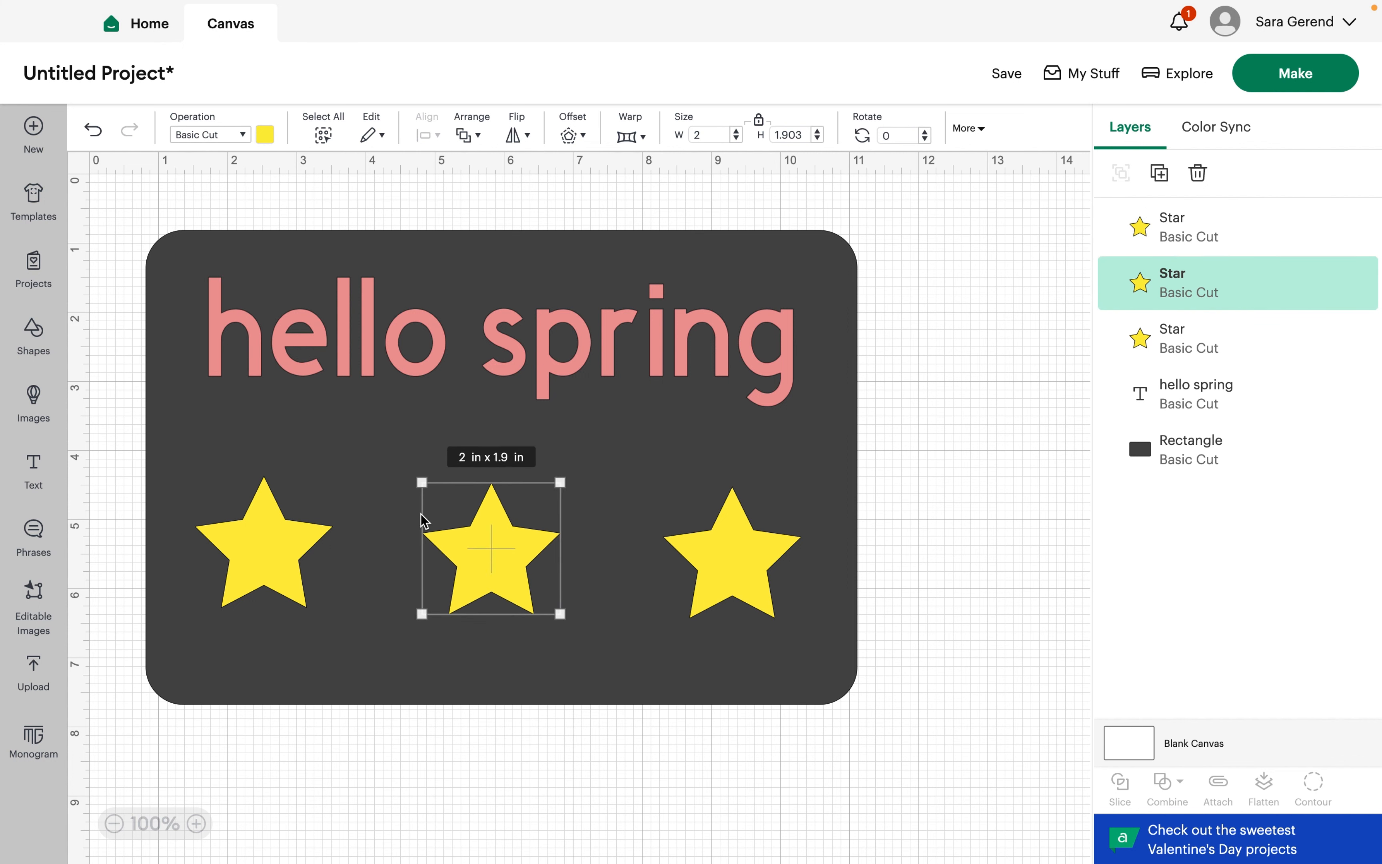
Select the three stars, the text and the rectangle together to check whether they can be sliced.
left_click(137, 216)
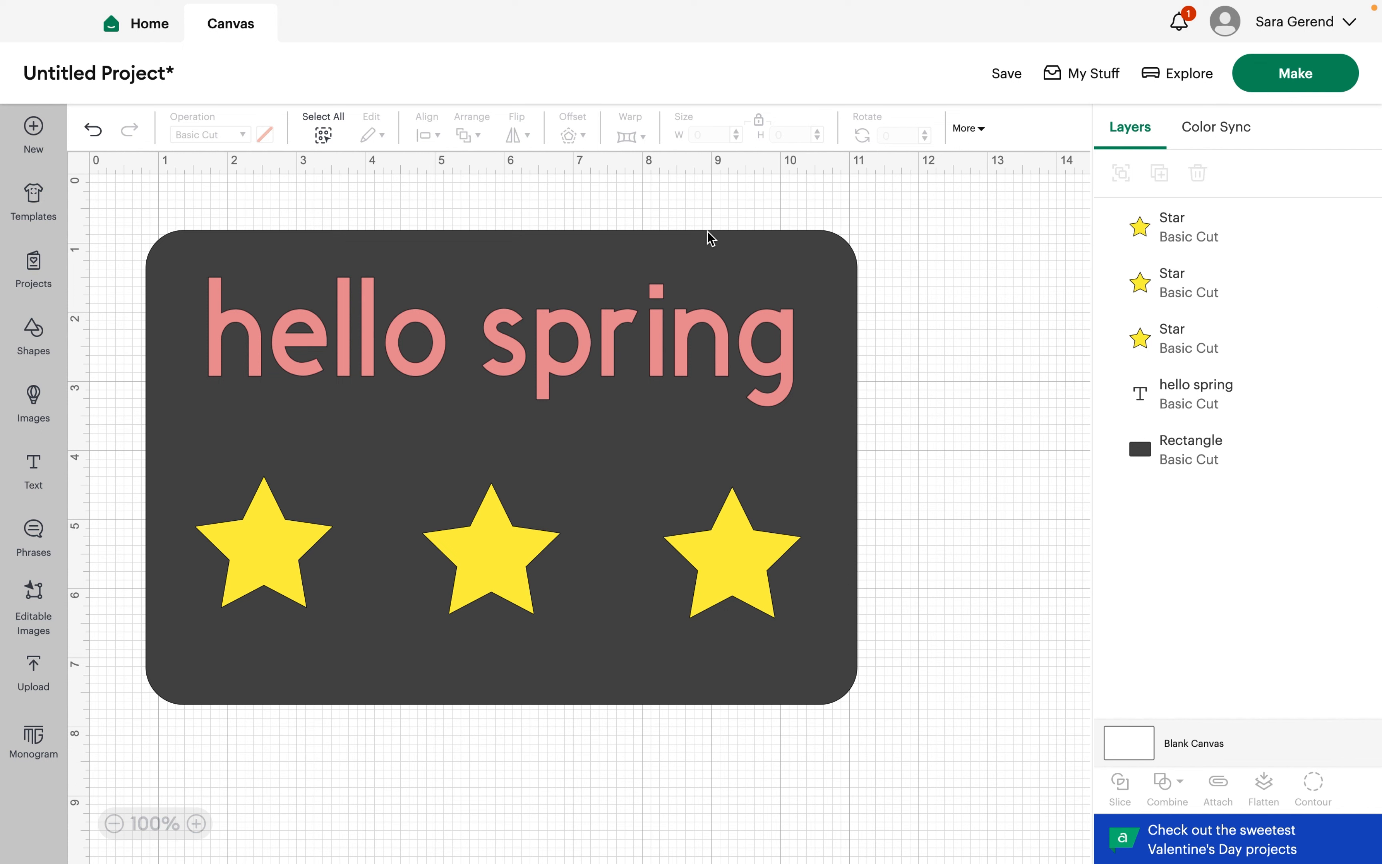
left_click_drag(125, 199, 1023, 760)
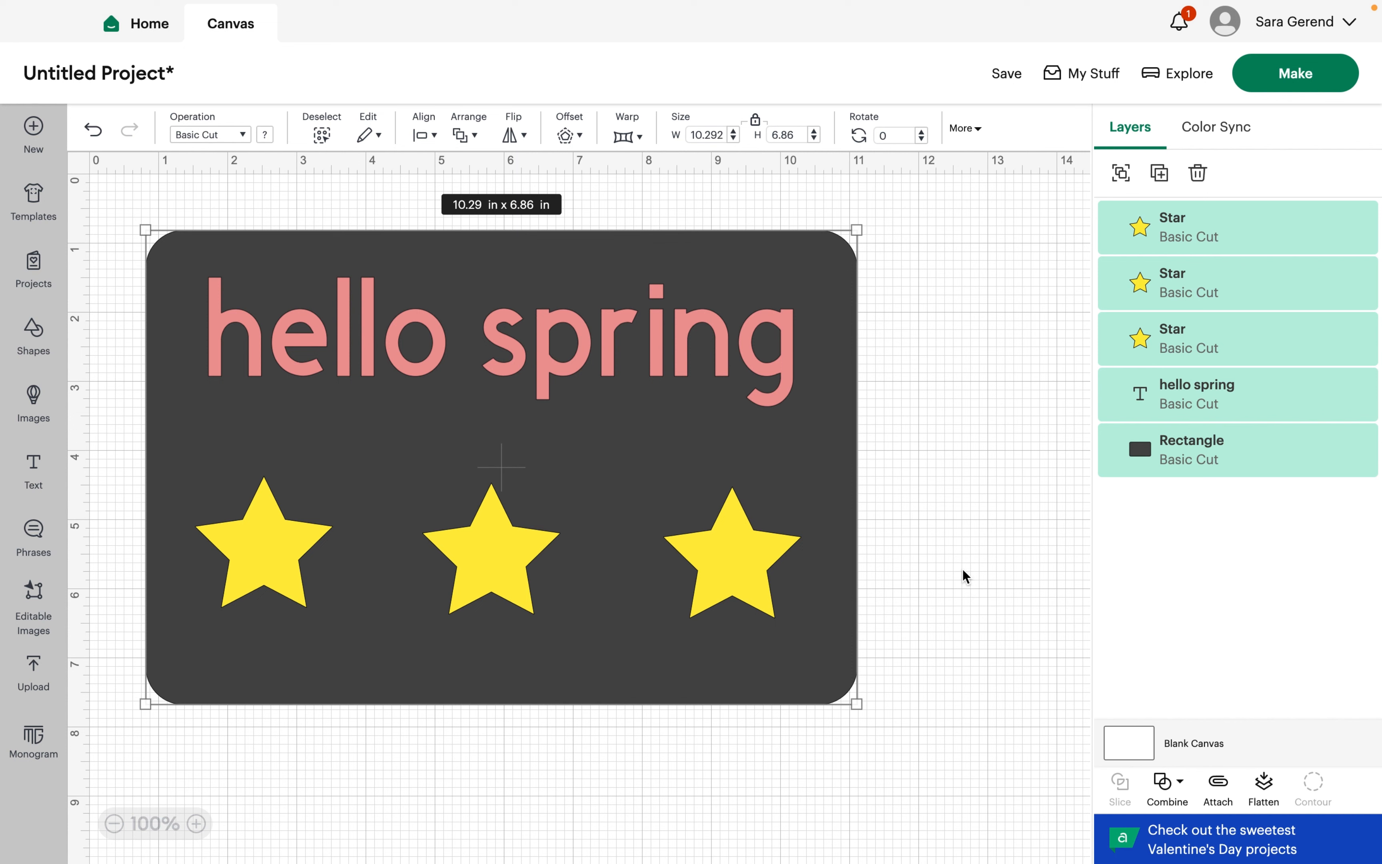
left_click(997, 352)
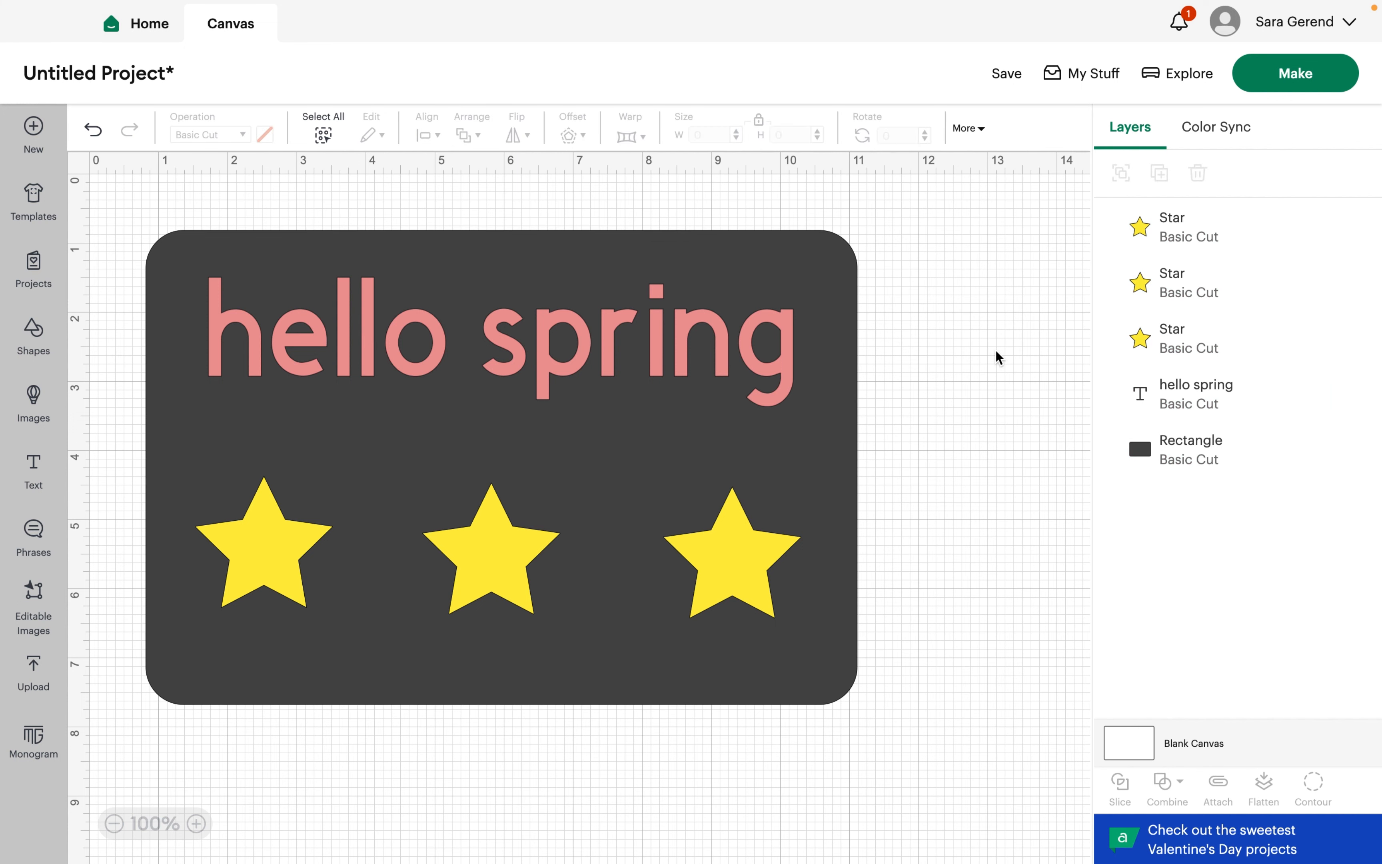
Attach the three yellow stars and the "hello spring" text to each other, leaving the rectangle out.
left_click(1218, 234)
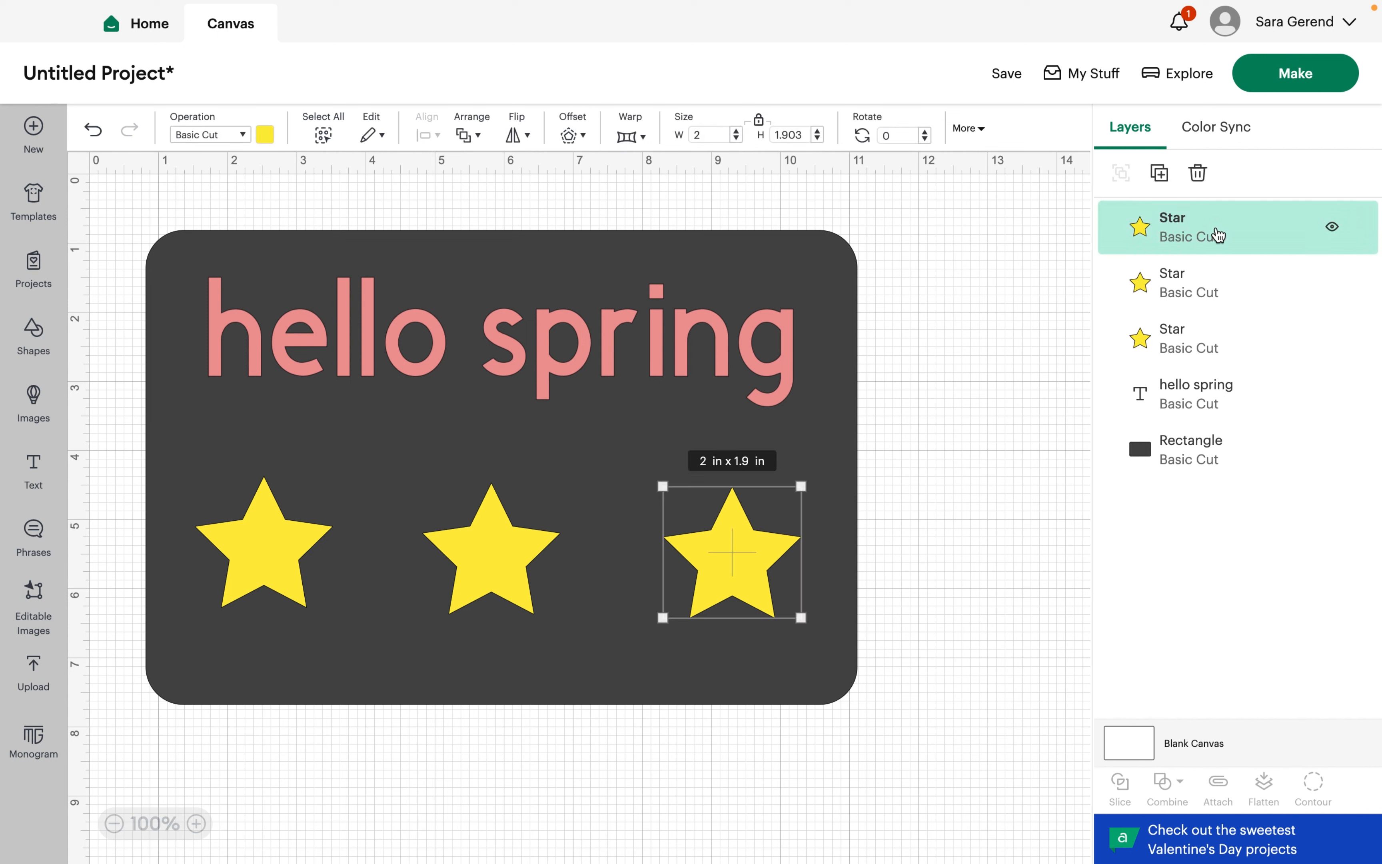
left_click(1183, 285, "shift")
left_click(1181, 342, "shift")
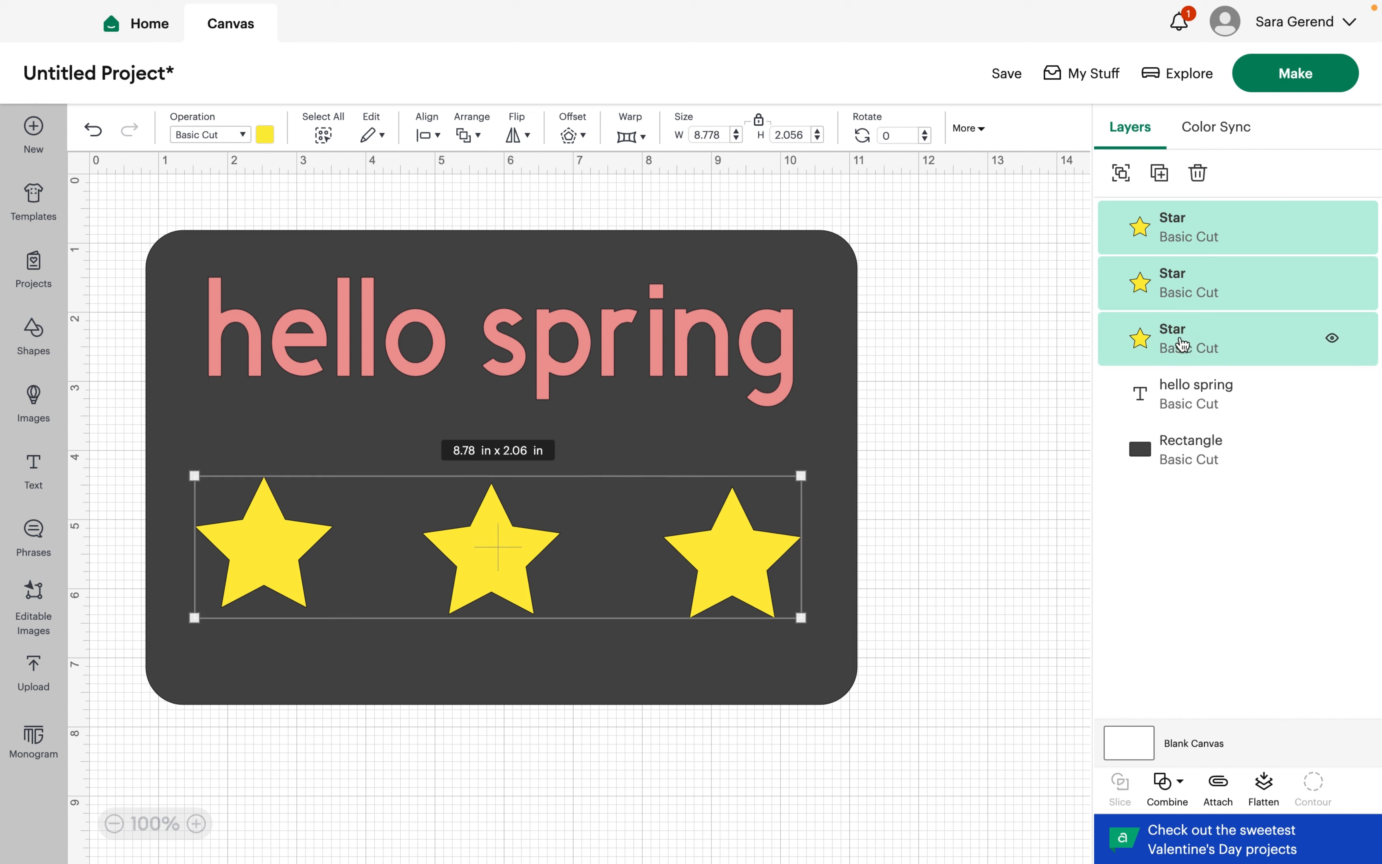
left_click(1173, 398, "shift")
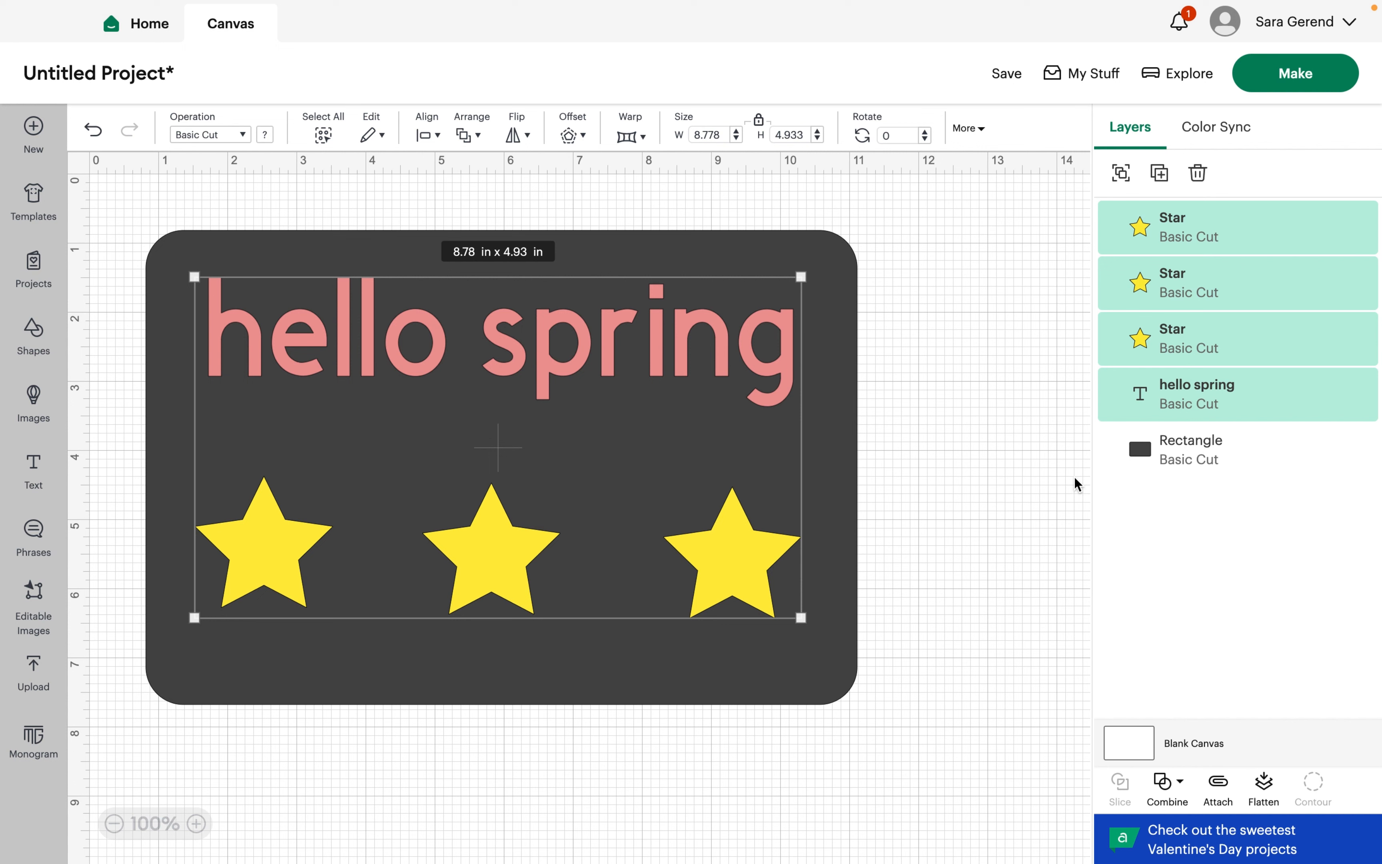
left_click(1218, 794)
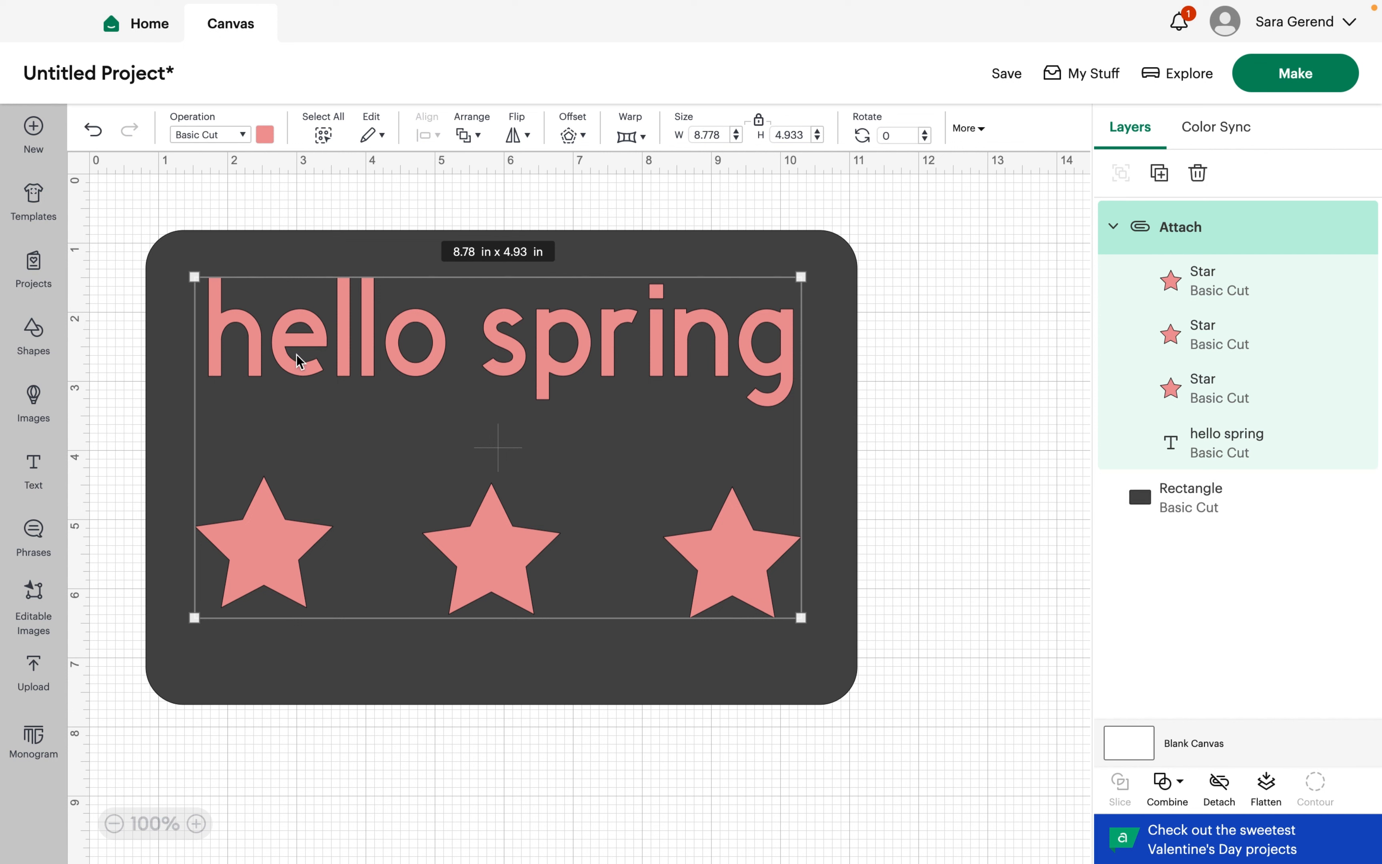
Select the attached group together with the rectangle to check whether Slice is available.
left_click(999, 284)
left_click_drag(884, 212, 616, 591)
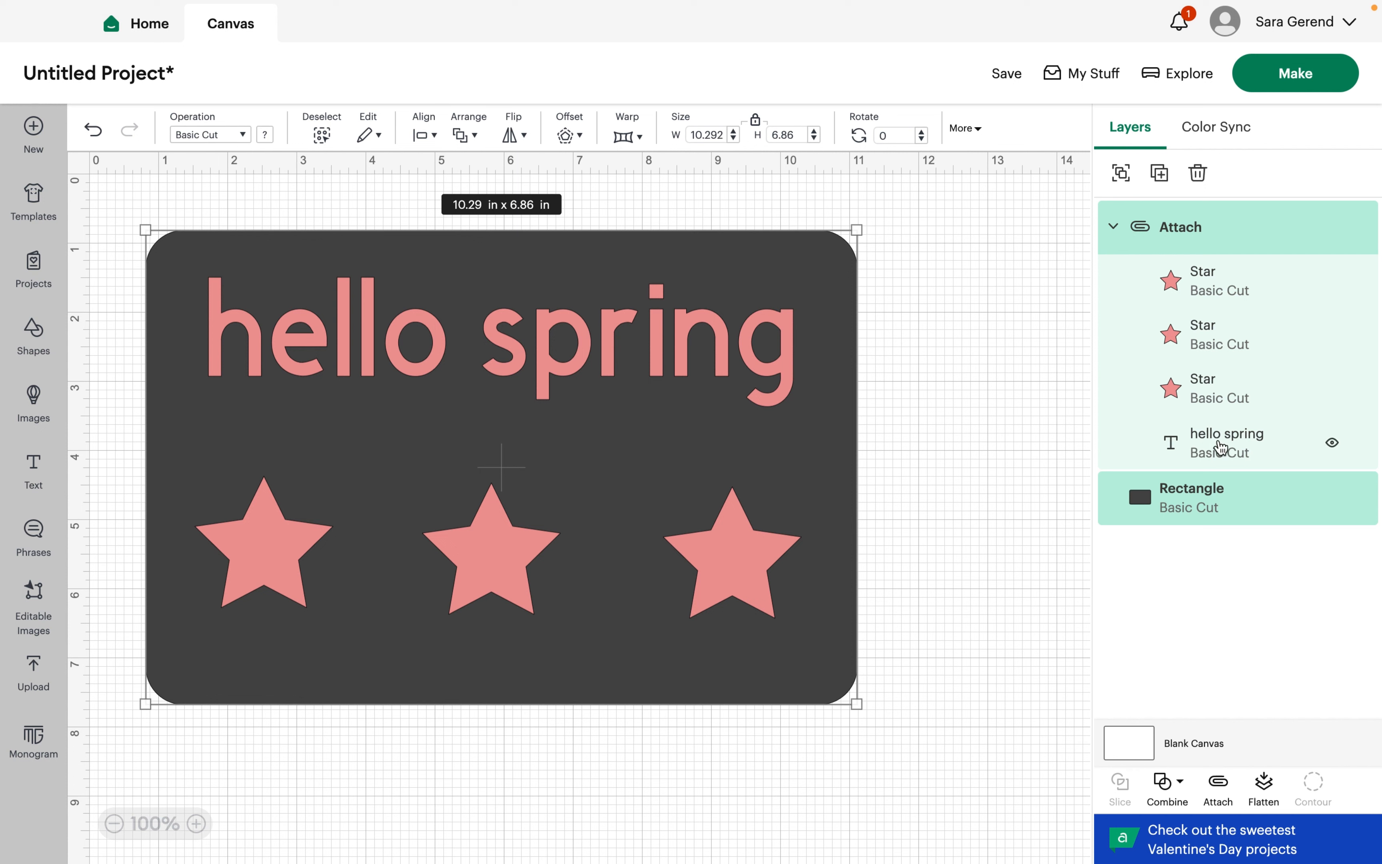
left_click(982, 390)
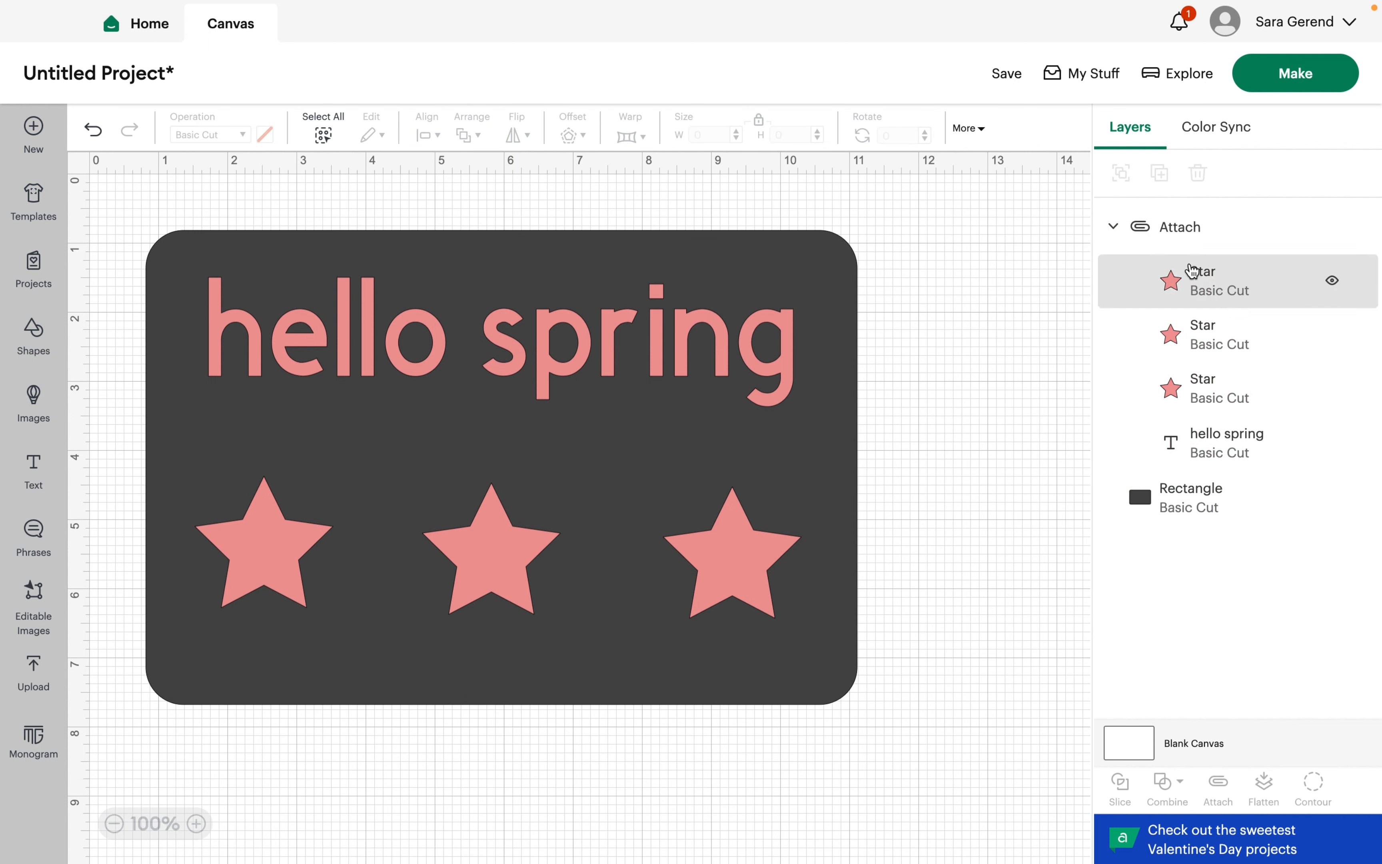
Weld the three attached stars and the "hello spring" text into a single layer.
left_click(1199, 284)
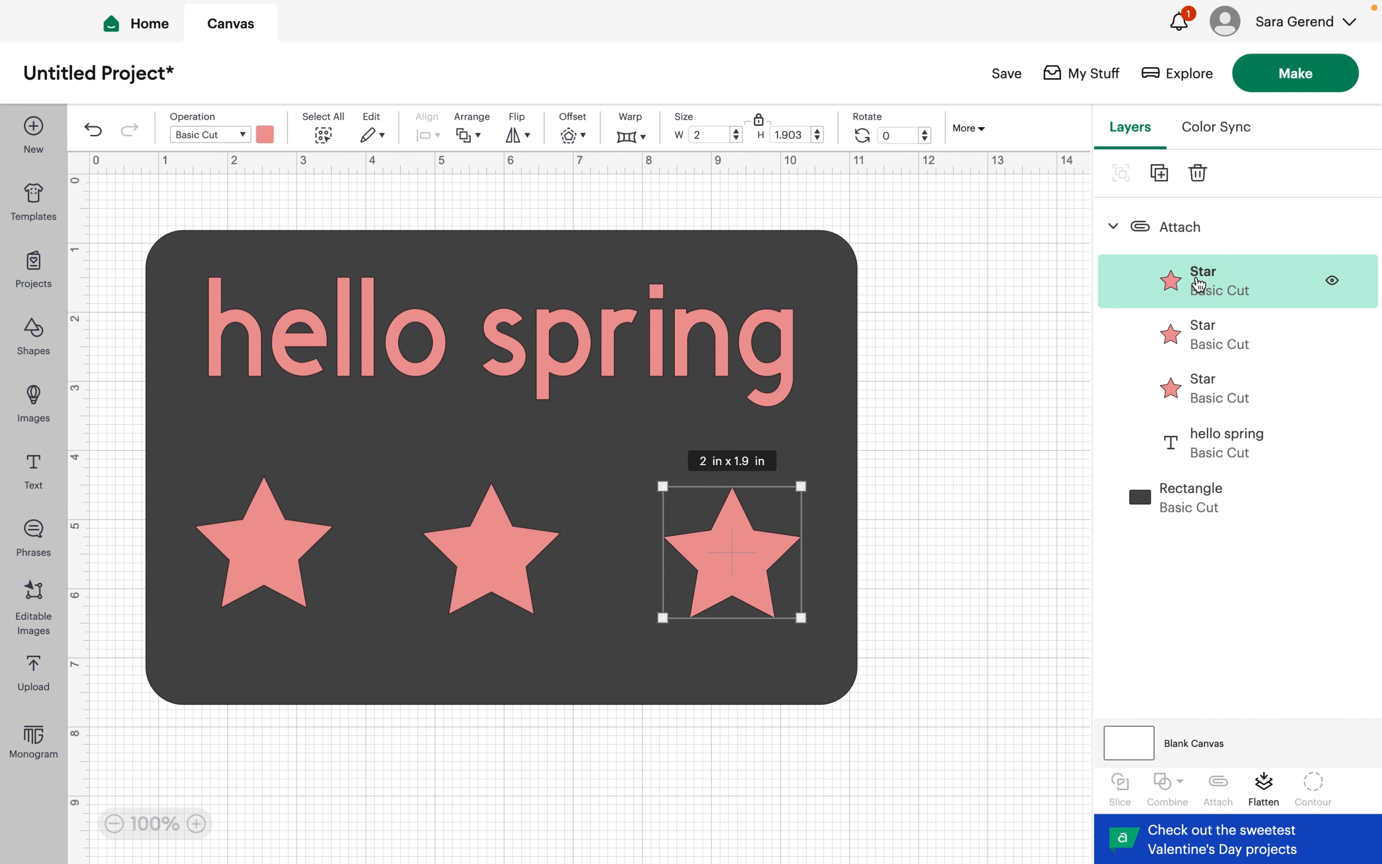
left_click(1199, 330, "shift")
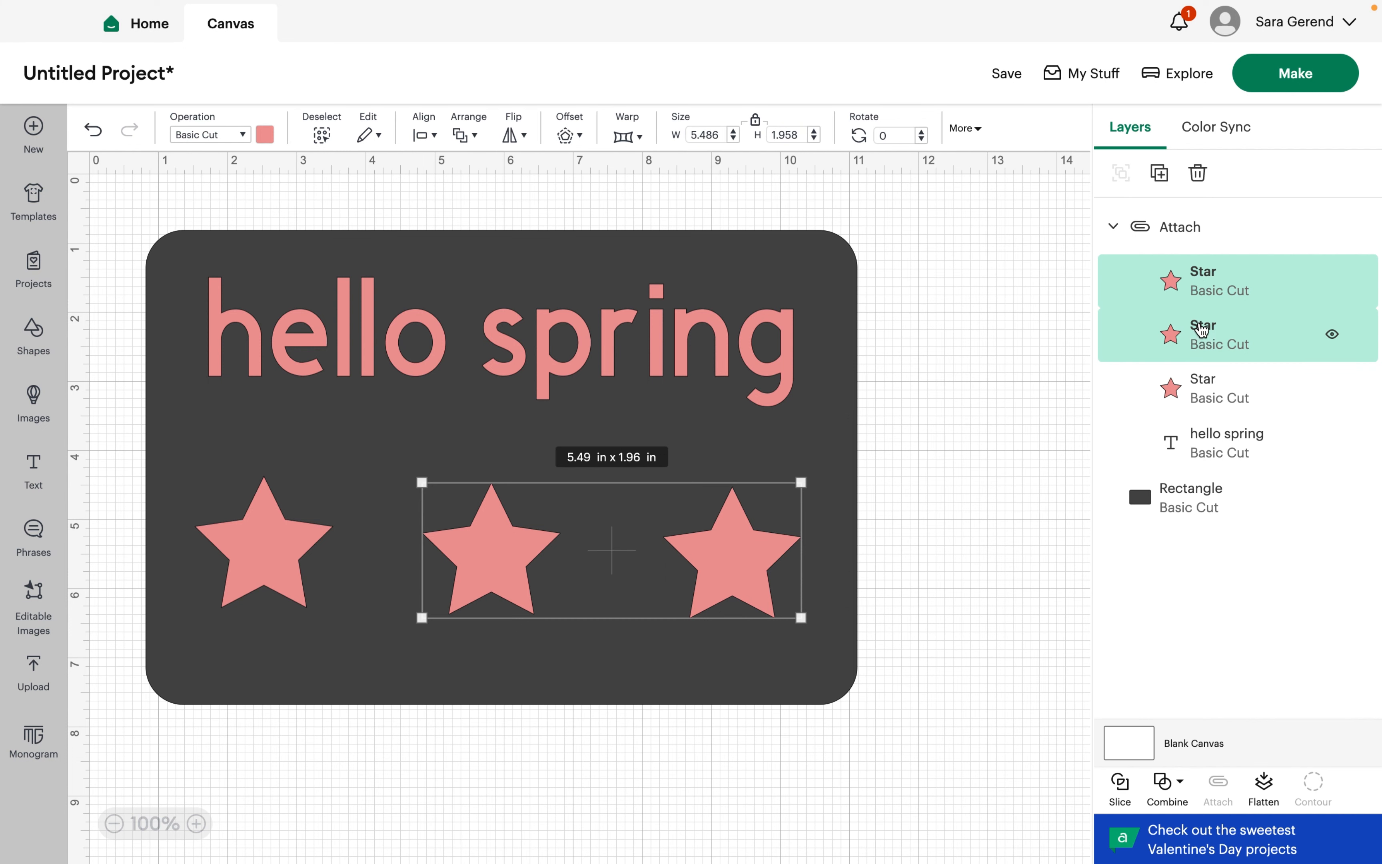
left_click(1196, 400, "shift")
left_click(1198, 438, "shift")
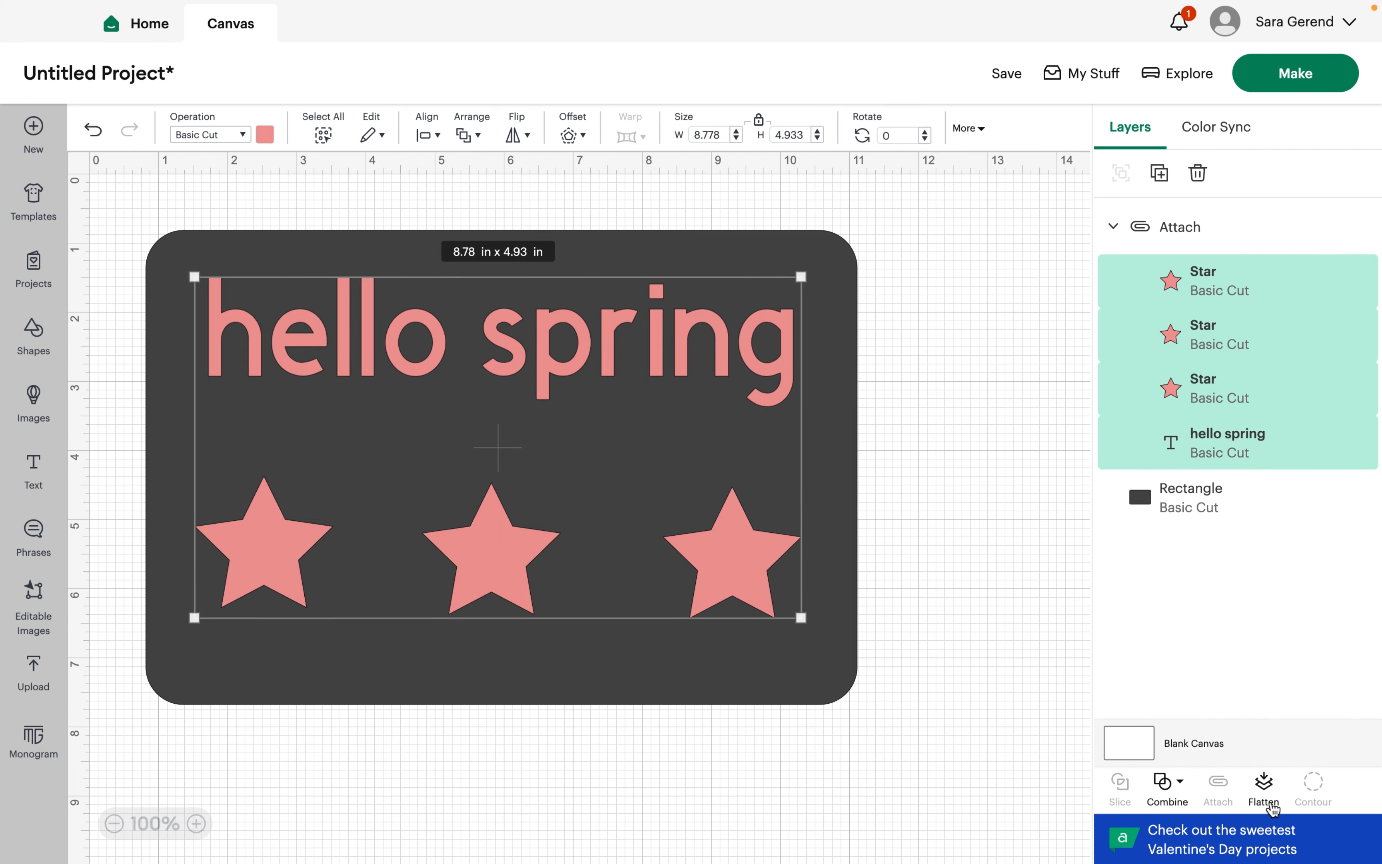
left_click(1169, 794)
left_click(1227, 580)
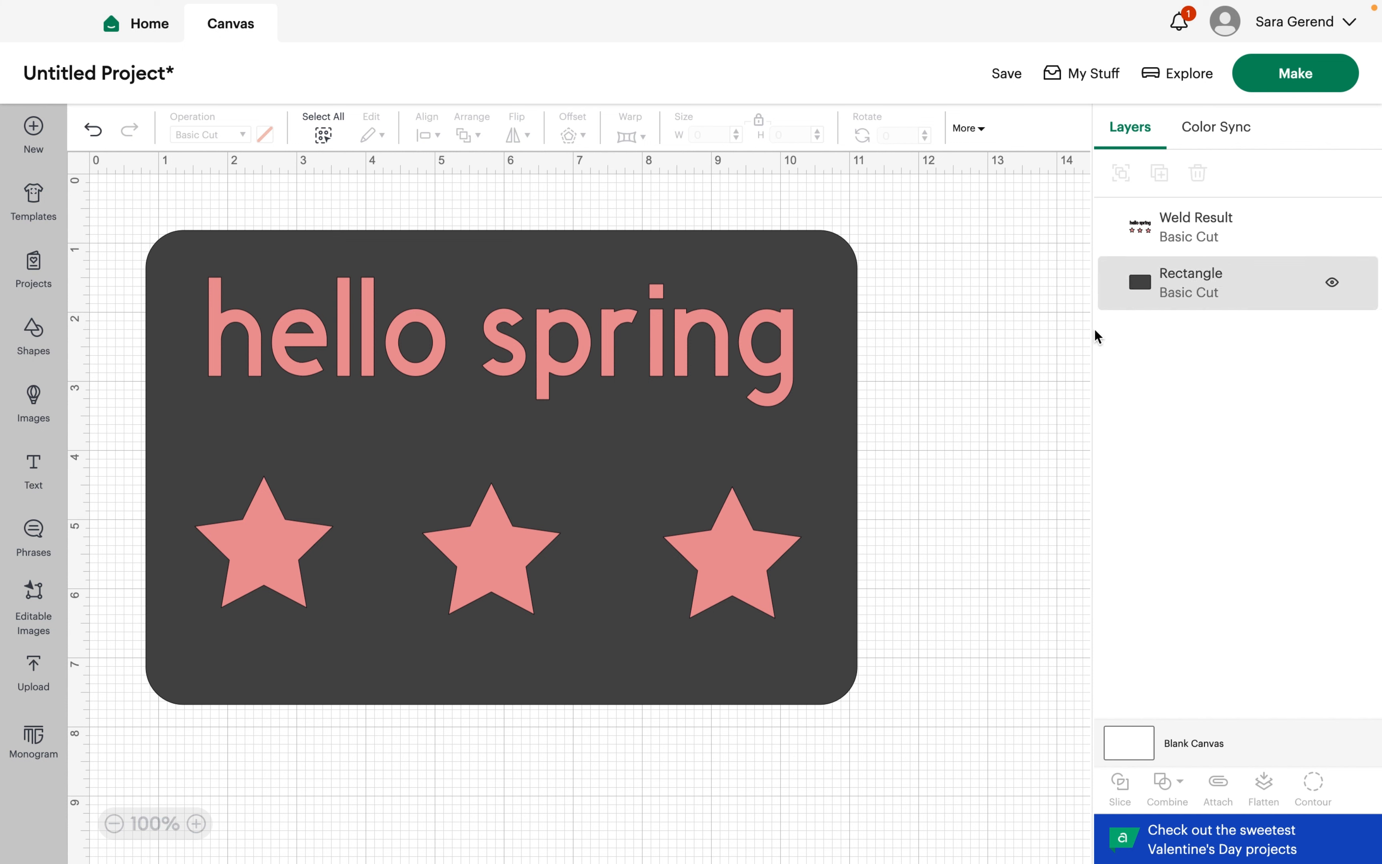
Slice the welded text and stars out of the rectangle and move the pink and dark cut-out pieces off it.
left_click_drag(837, 209, 708, 555)
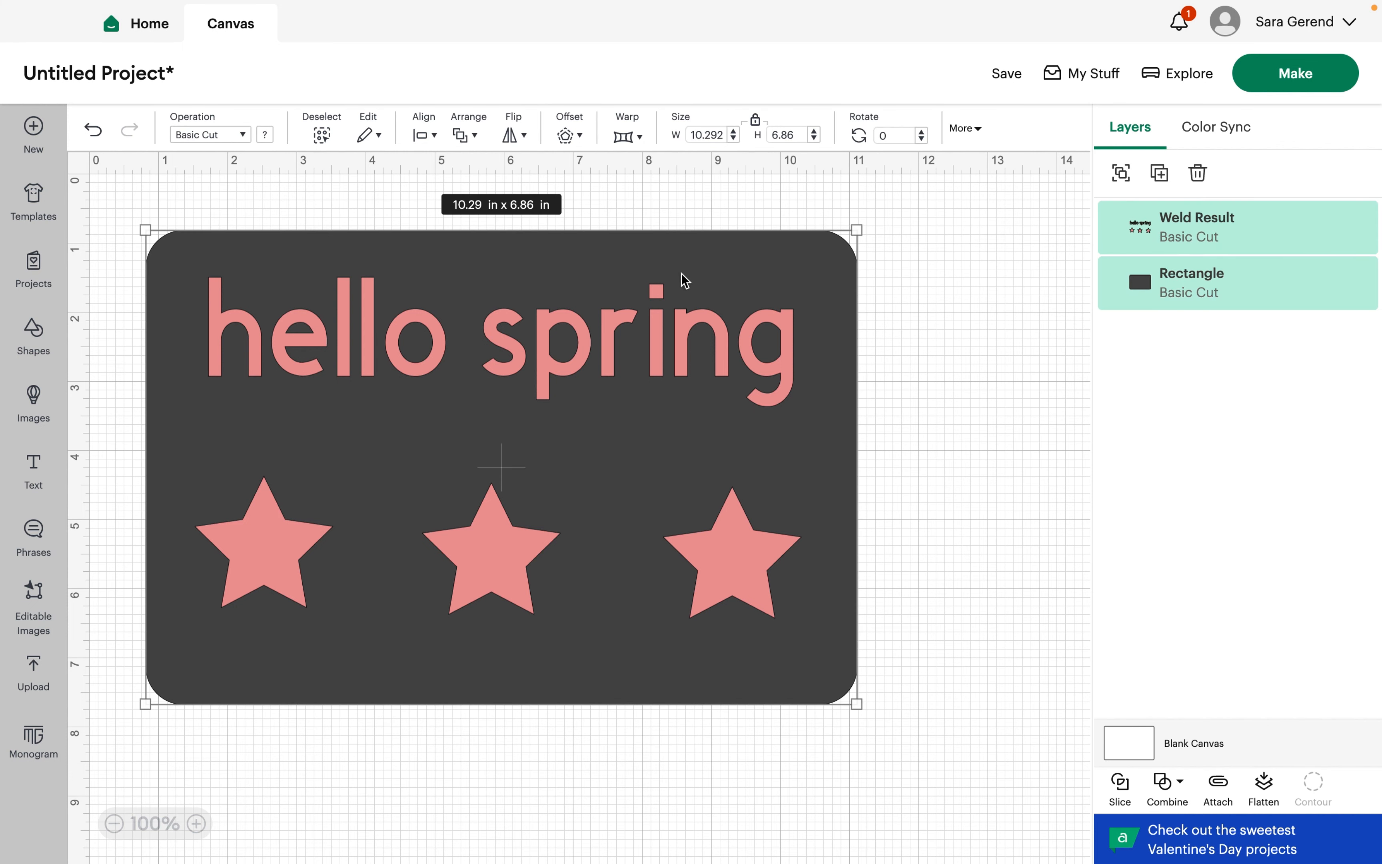
left_click(1120, 795)
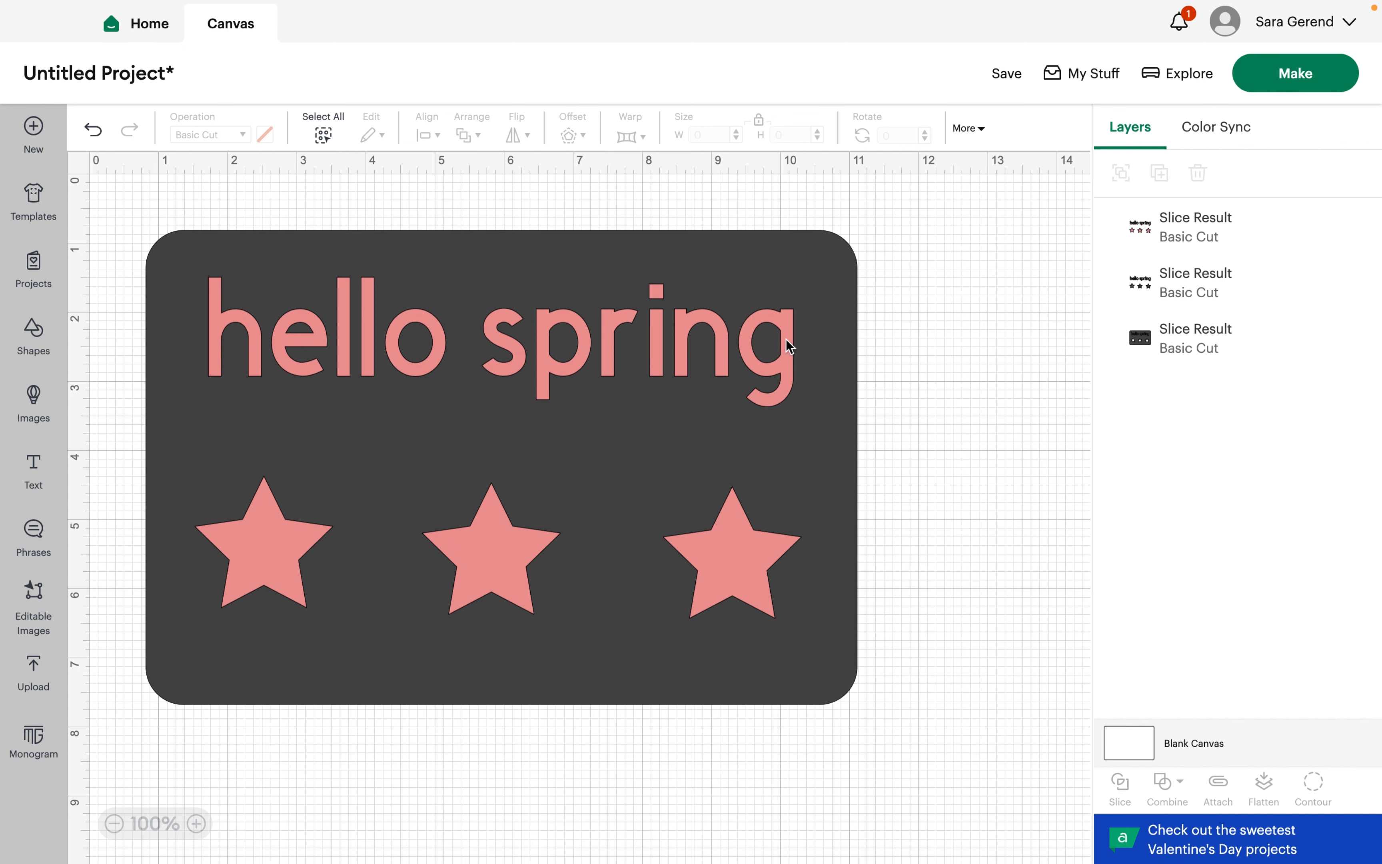
left_click_drag(789, 345, 1164, 346)
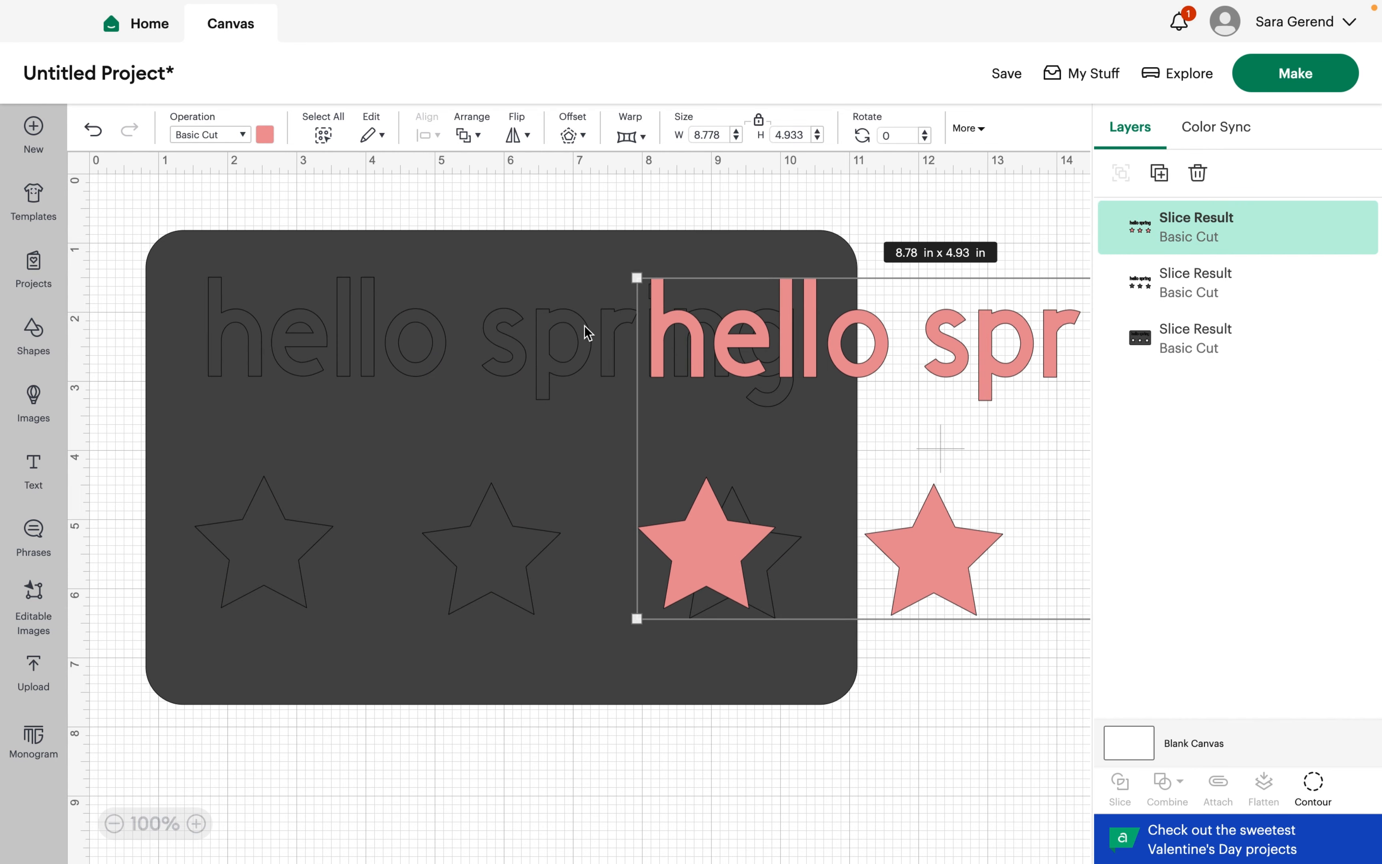
left_click_drag(584, 331, 1082, 351)
left_click_drag(960, 539, 1056, 540)
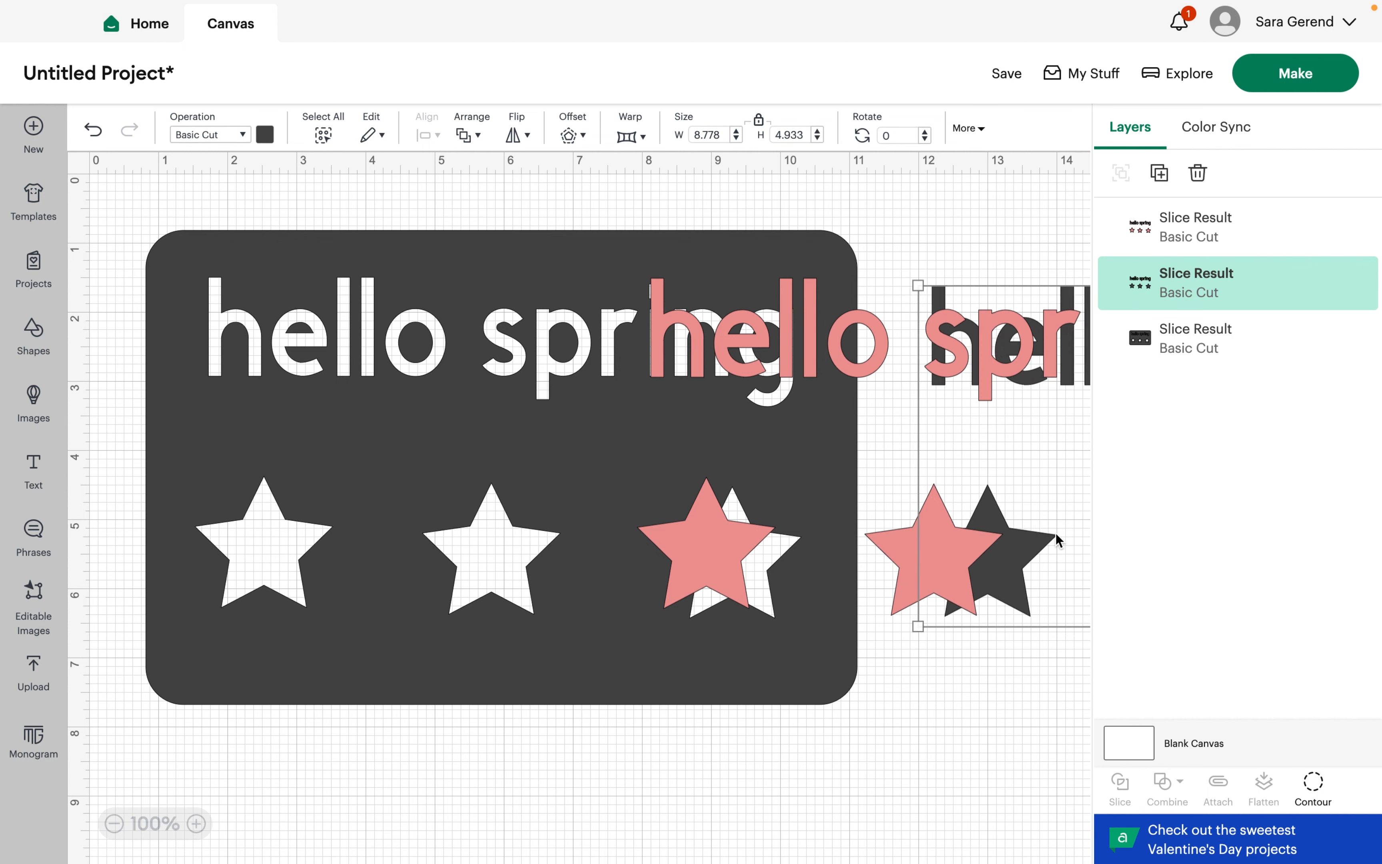
left_click_drag(876, 363, 1065, 362)
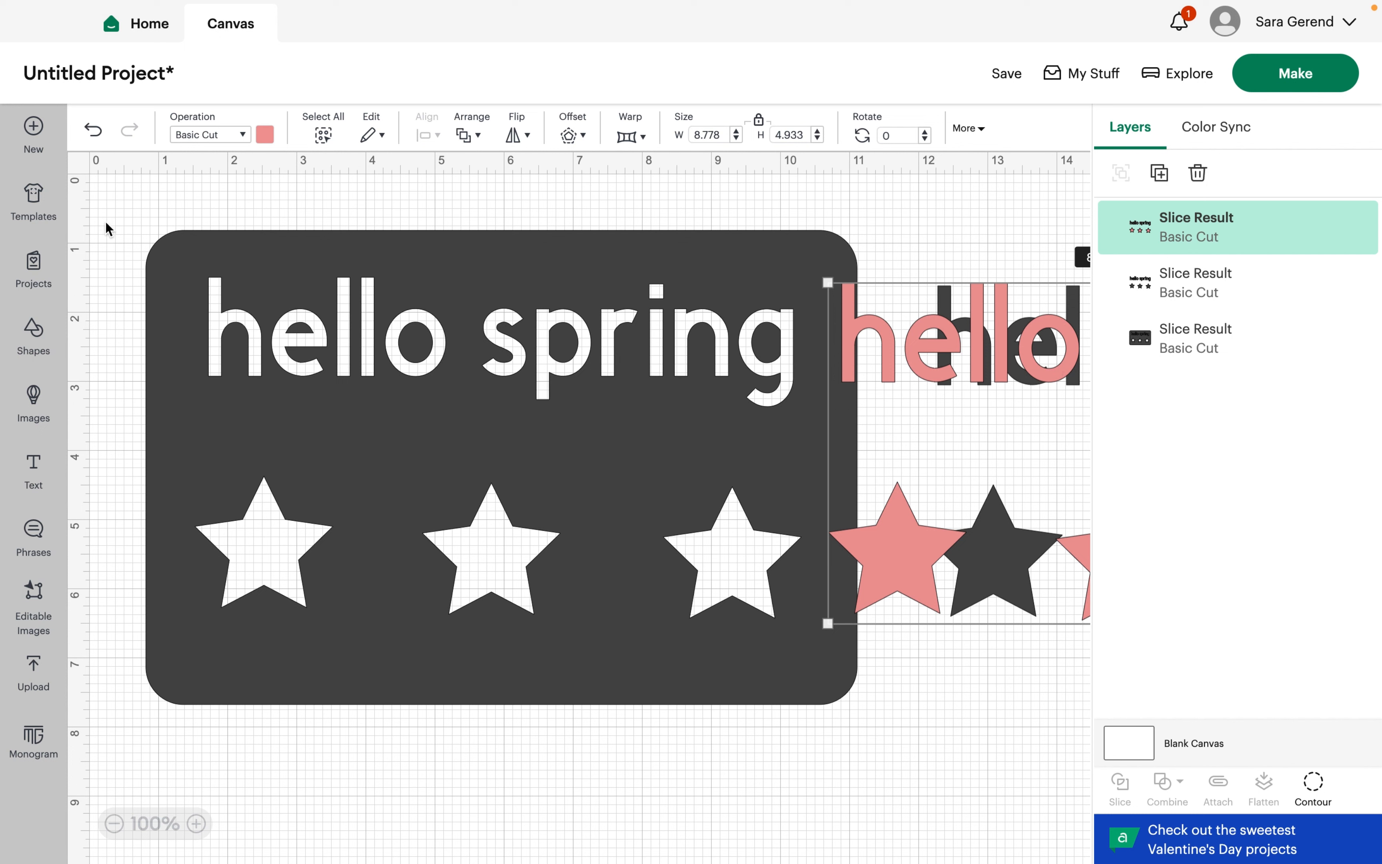
Delete all the slice results and insert a new rounded rectangle enlarged to about 12.4 x 8.27 in.
left_click_drag(133, 213, 1022, 597)
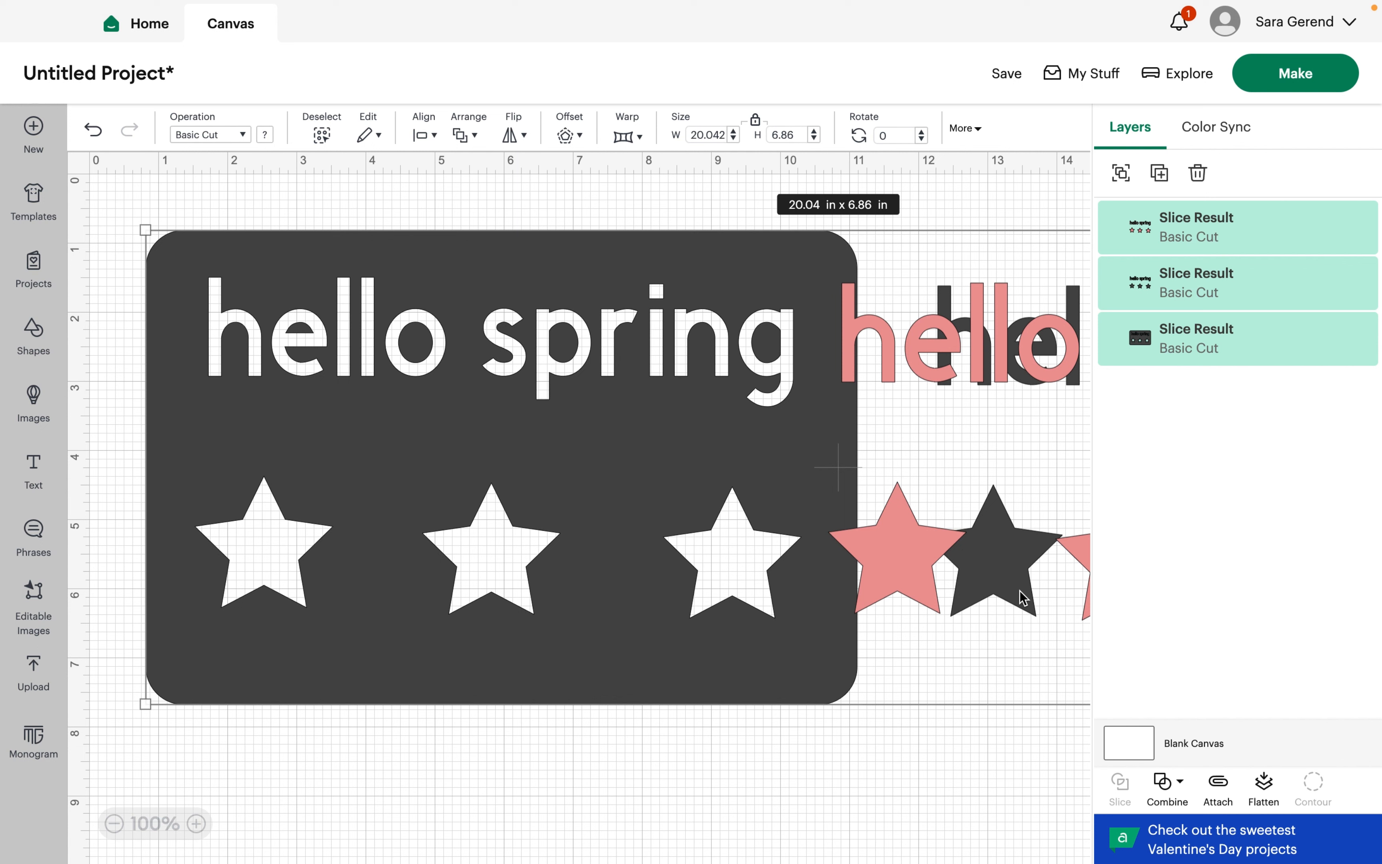
left_click(1197, 173)
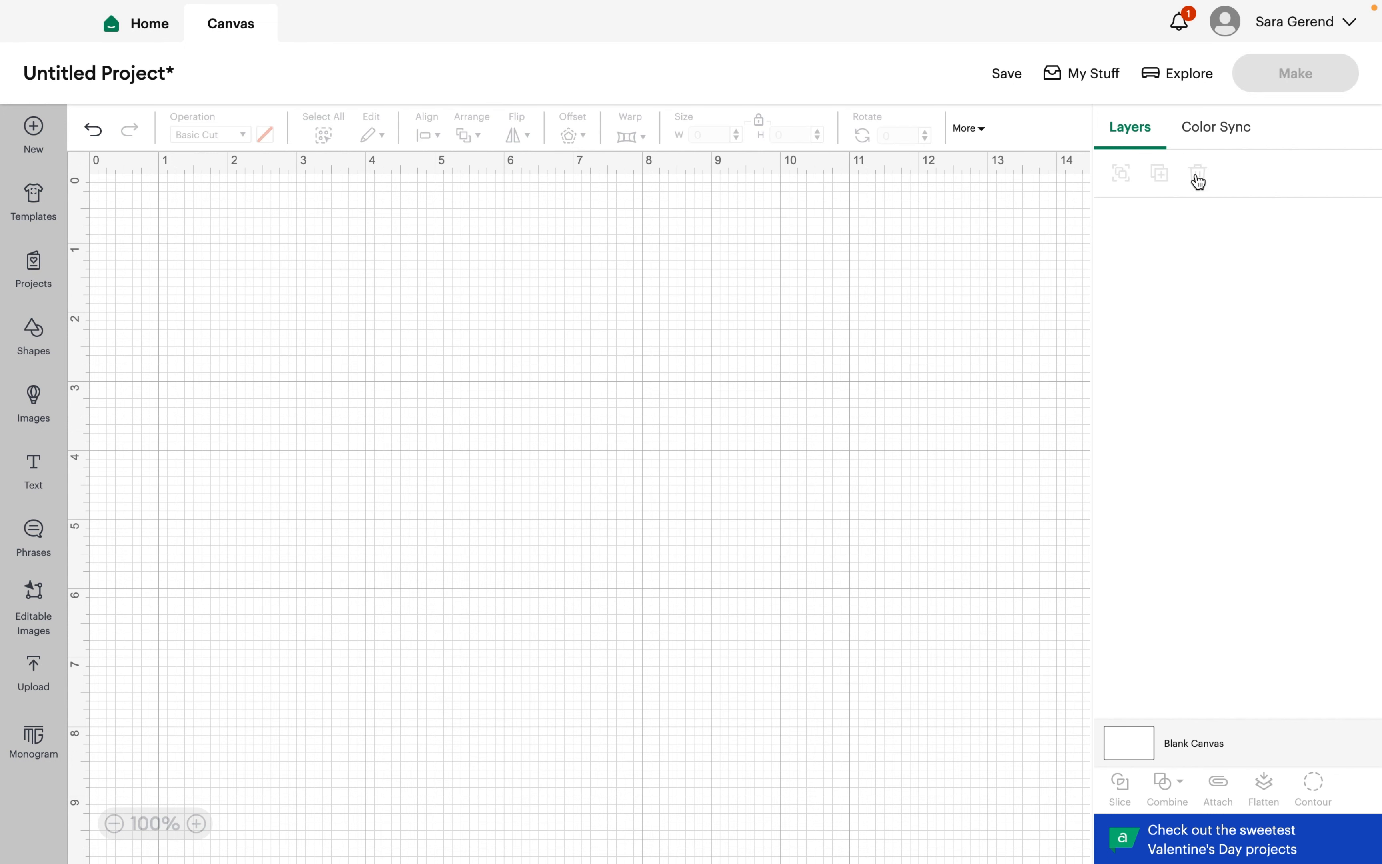
left_click(34, 337)
left_click(121, 449)
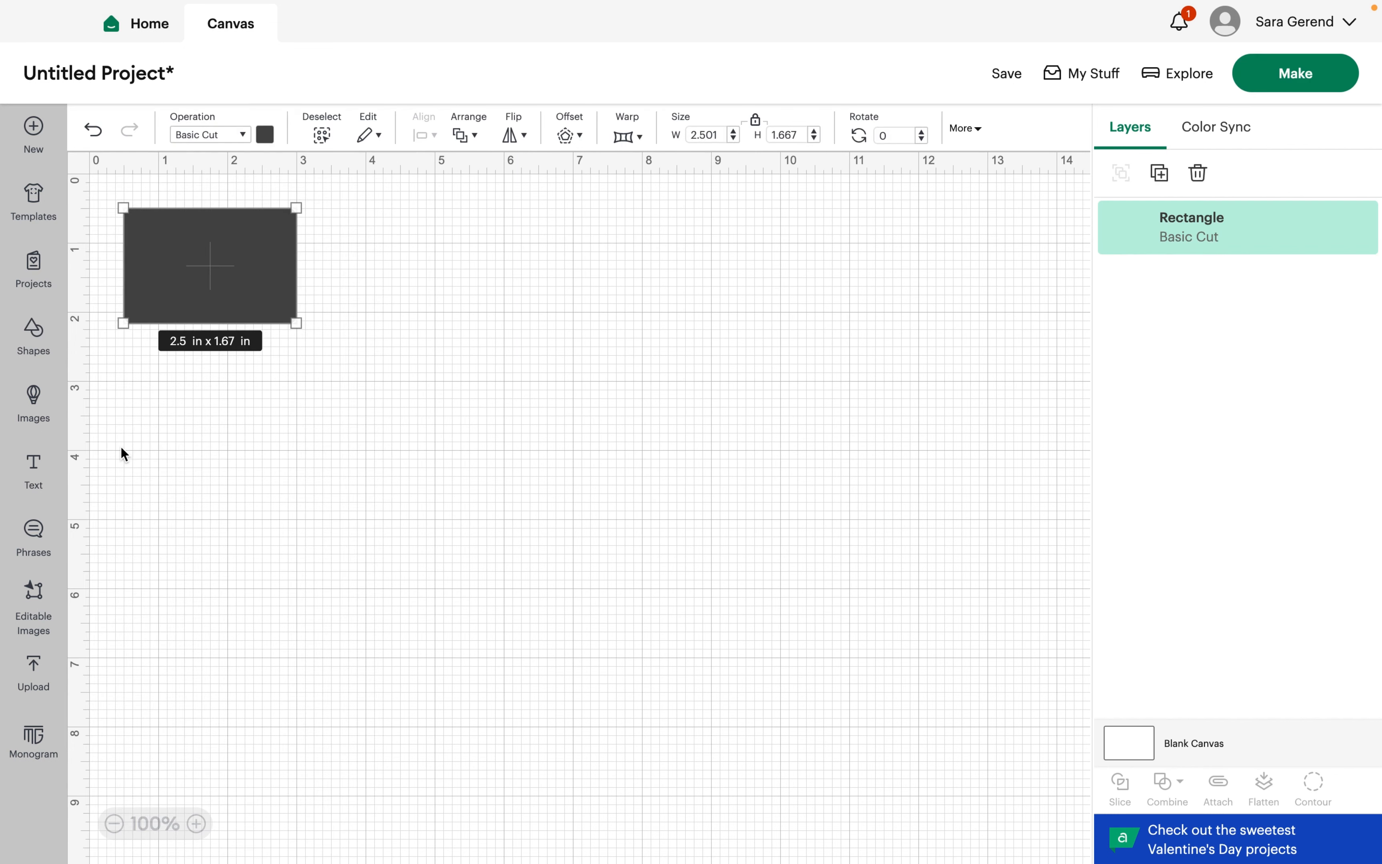
left_click_drag(296, 323, 867, 638)
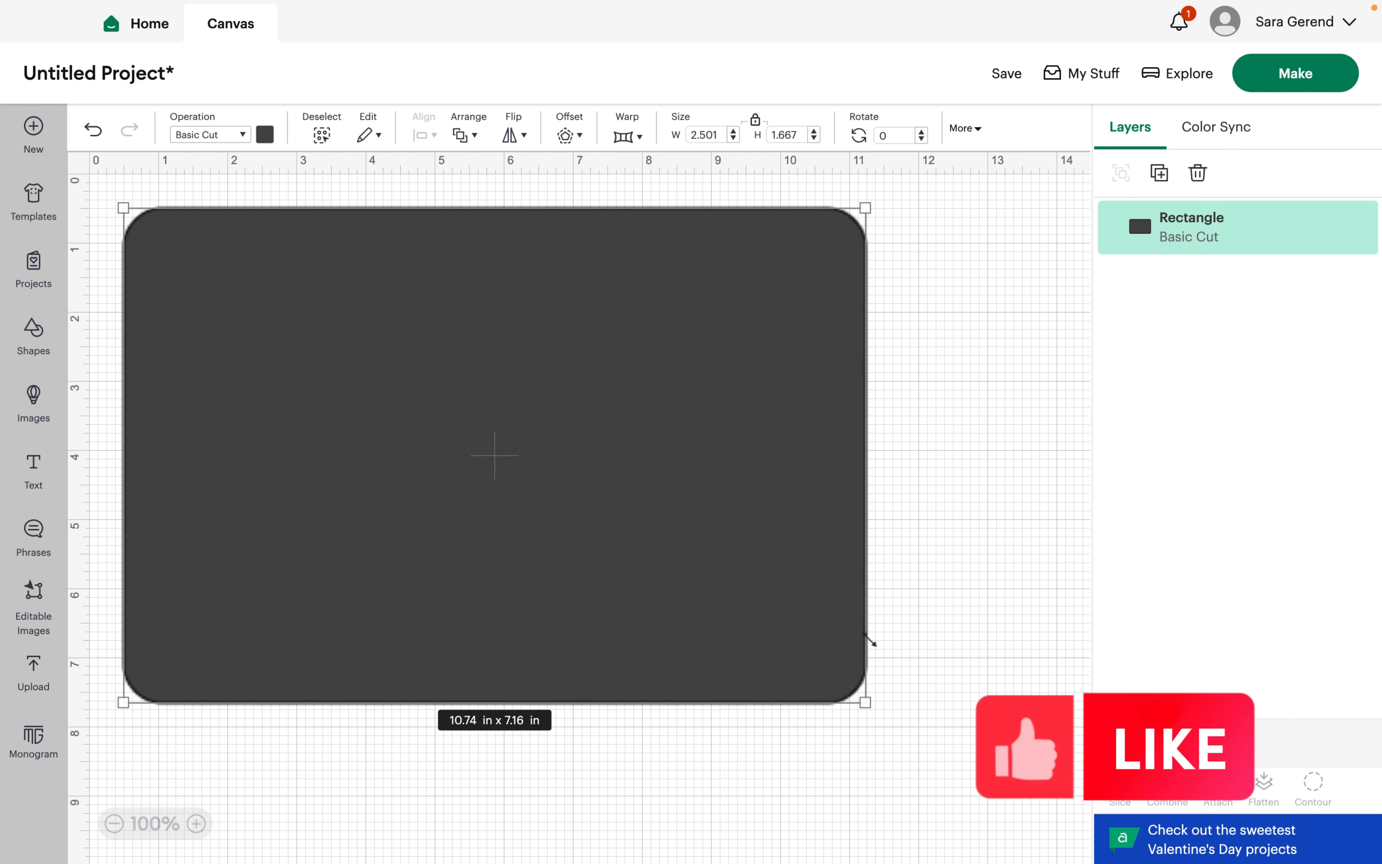
left_click_drag(864, 702, 986, 783)
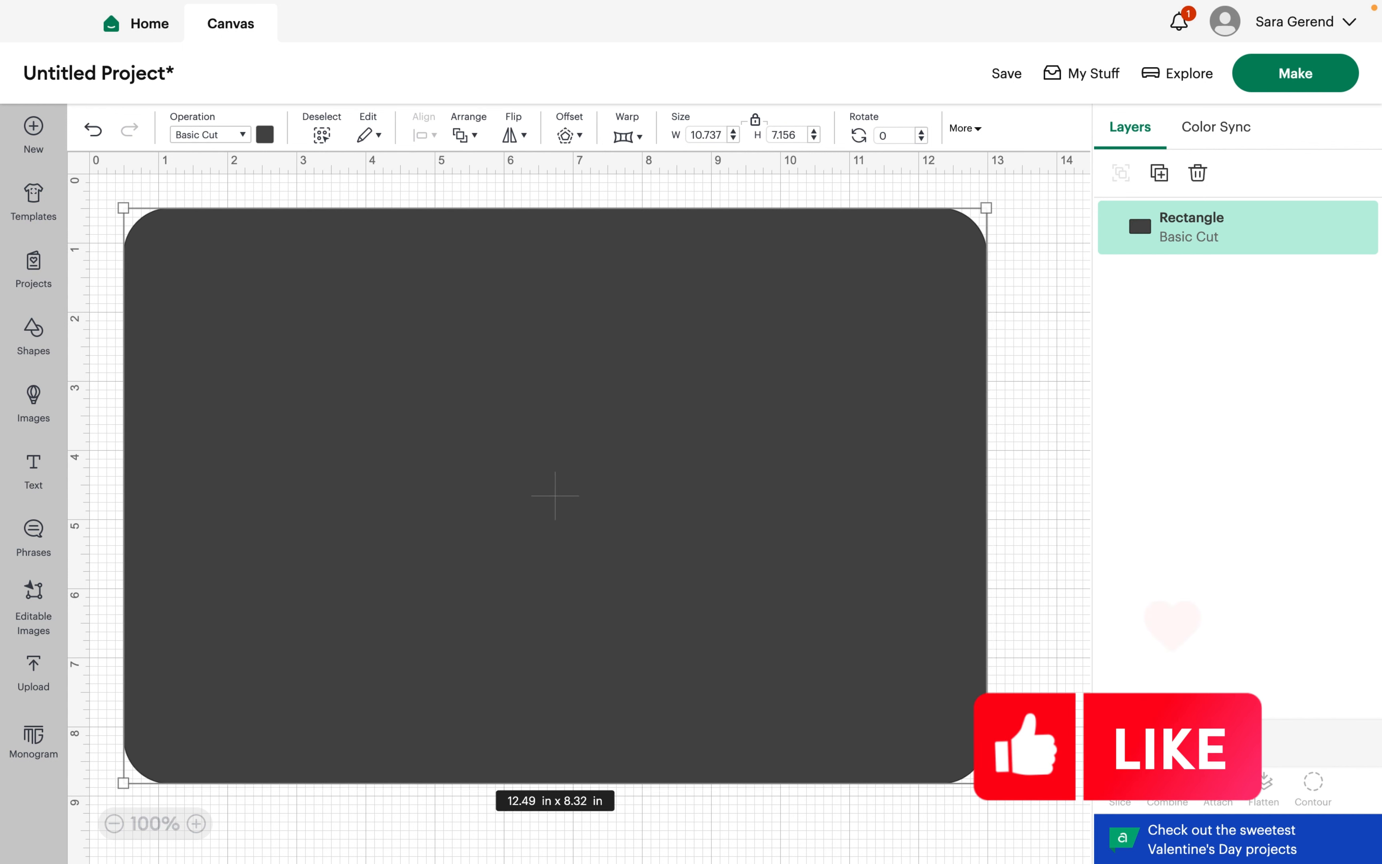
Add the text "hello spring" on the rectangle.
left_click(32, 479)
key("BackSpace")
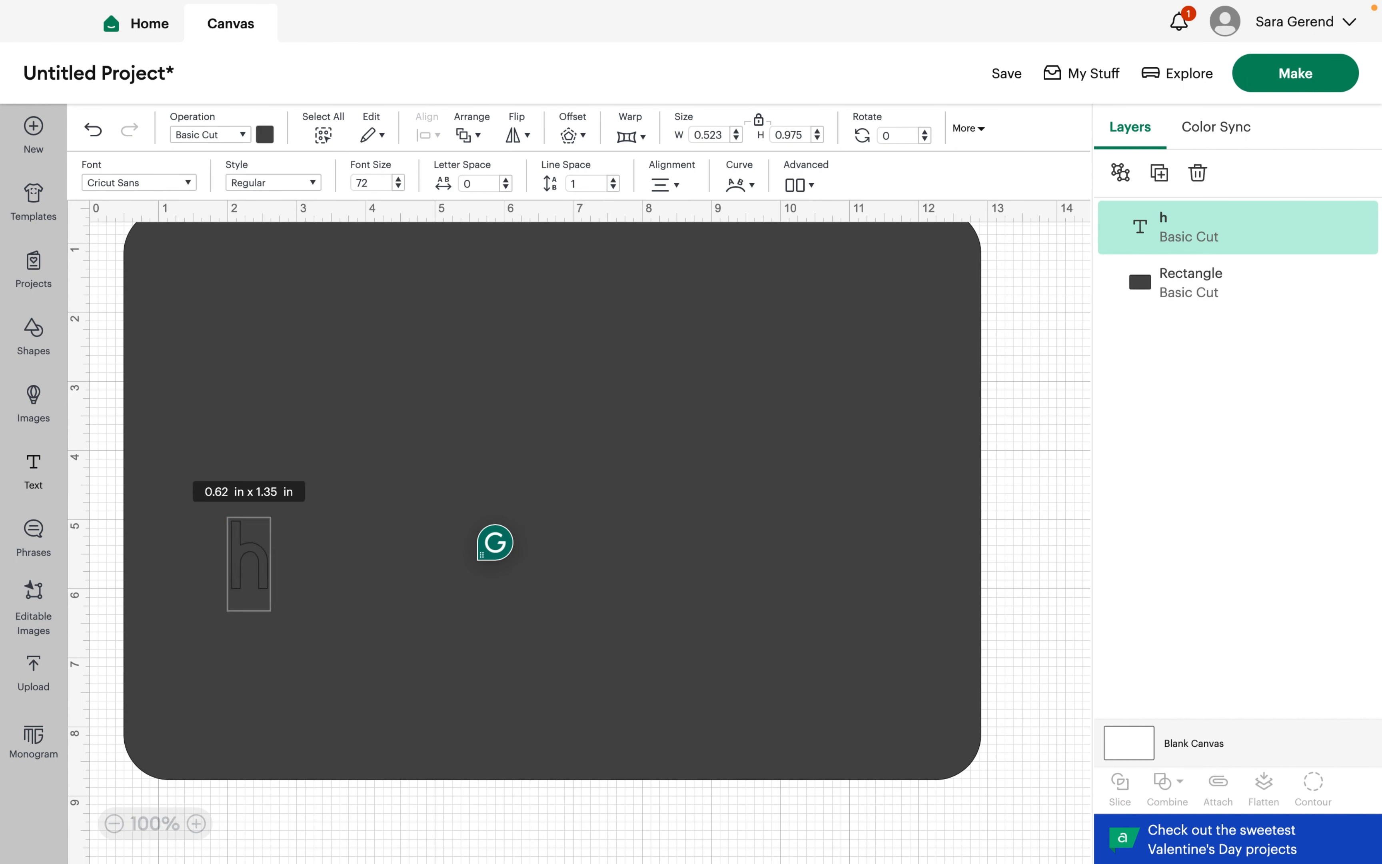
type("hello sp")
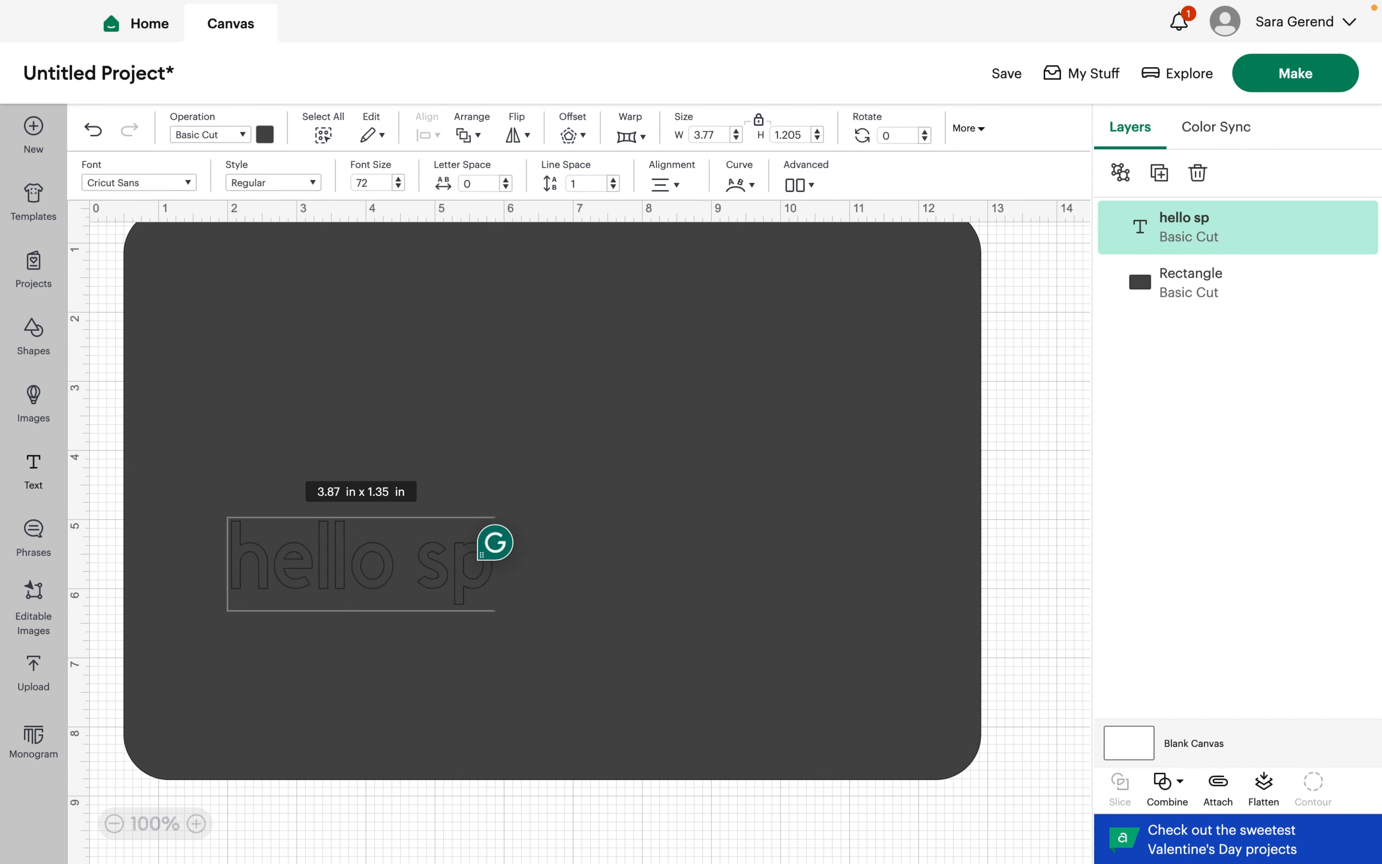
type("ring")
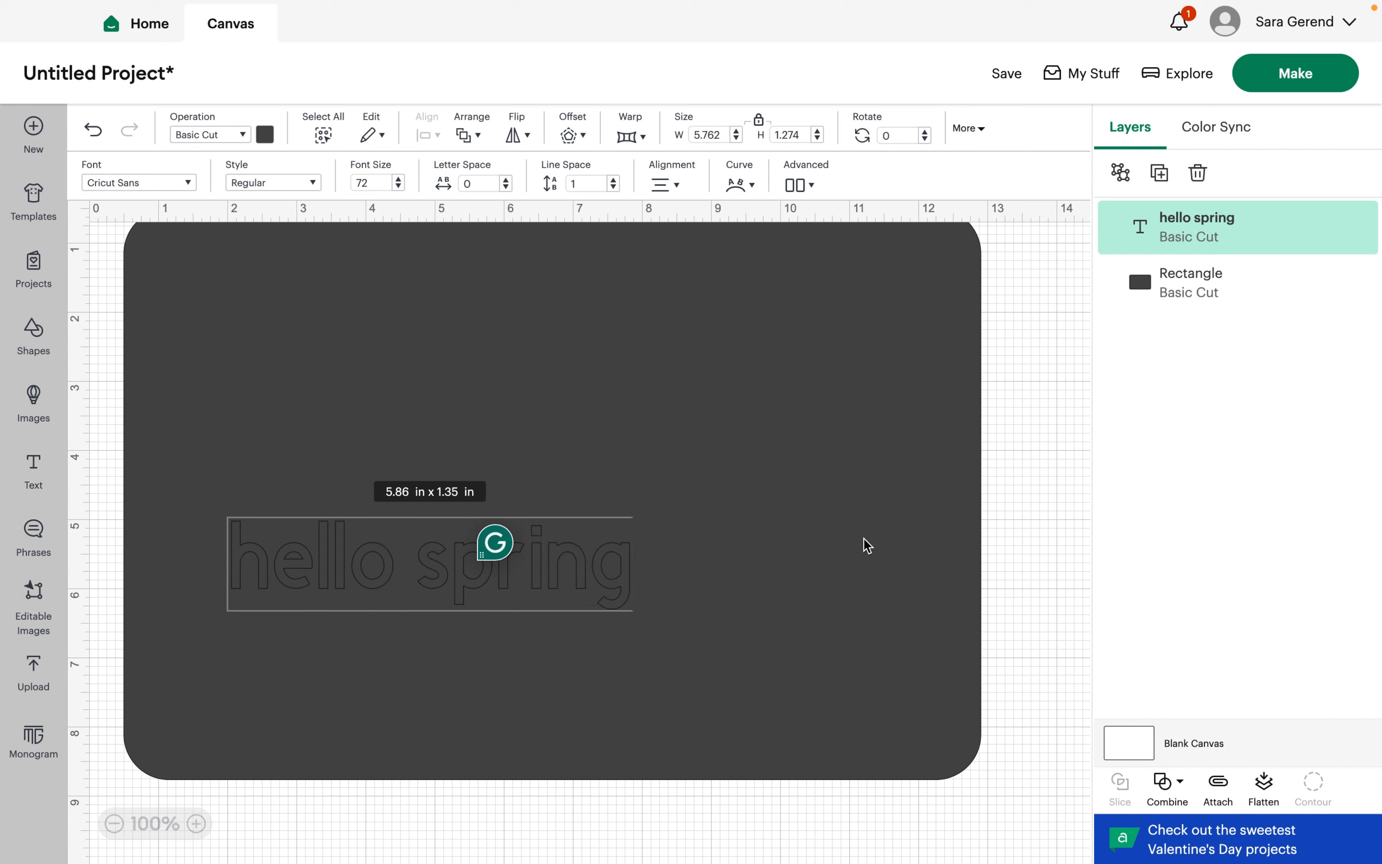
key("Escape")
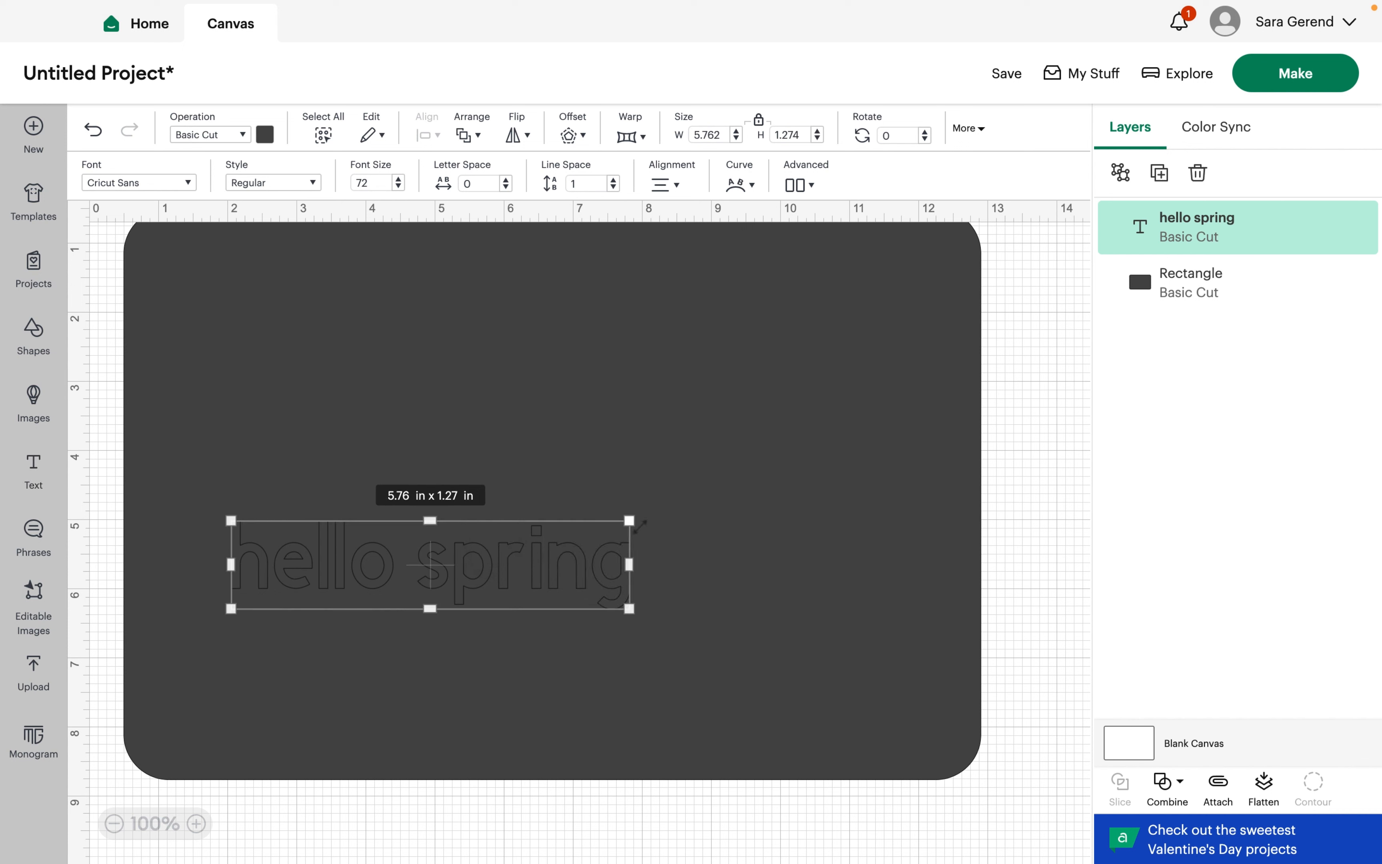
Resize the text to about 9.97 x 2.2 in and place it across the upper part of the rectangle.
left_click_drag(630, 520, 909, 391)
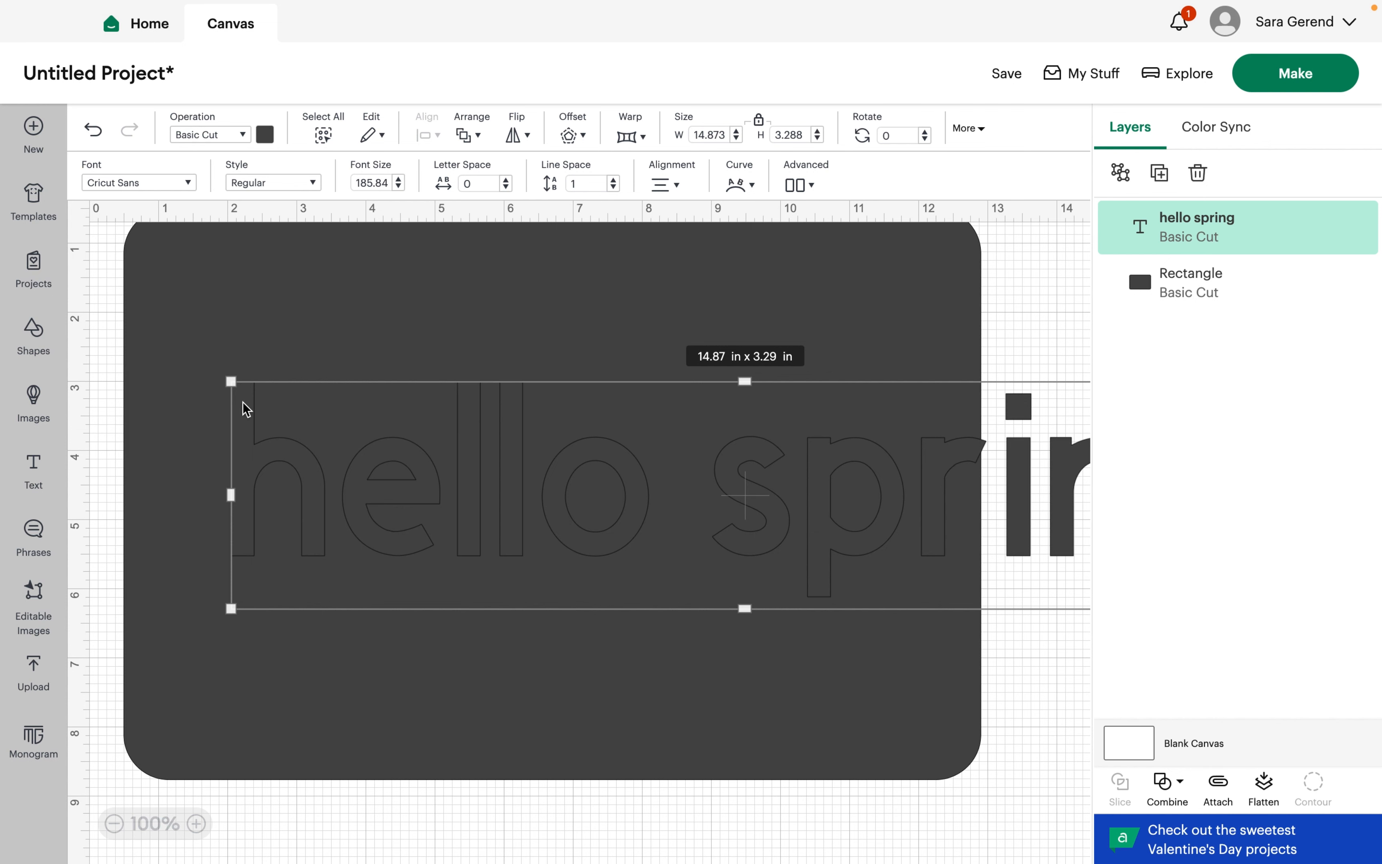
left_click_drag(231, 380, 571, 457)
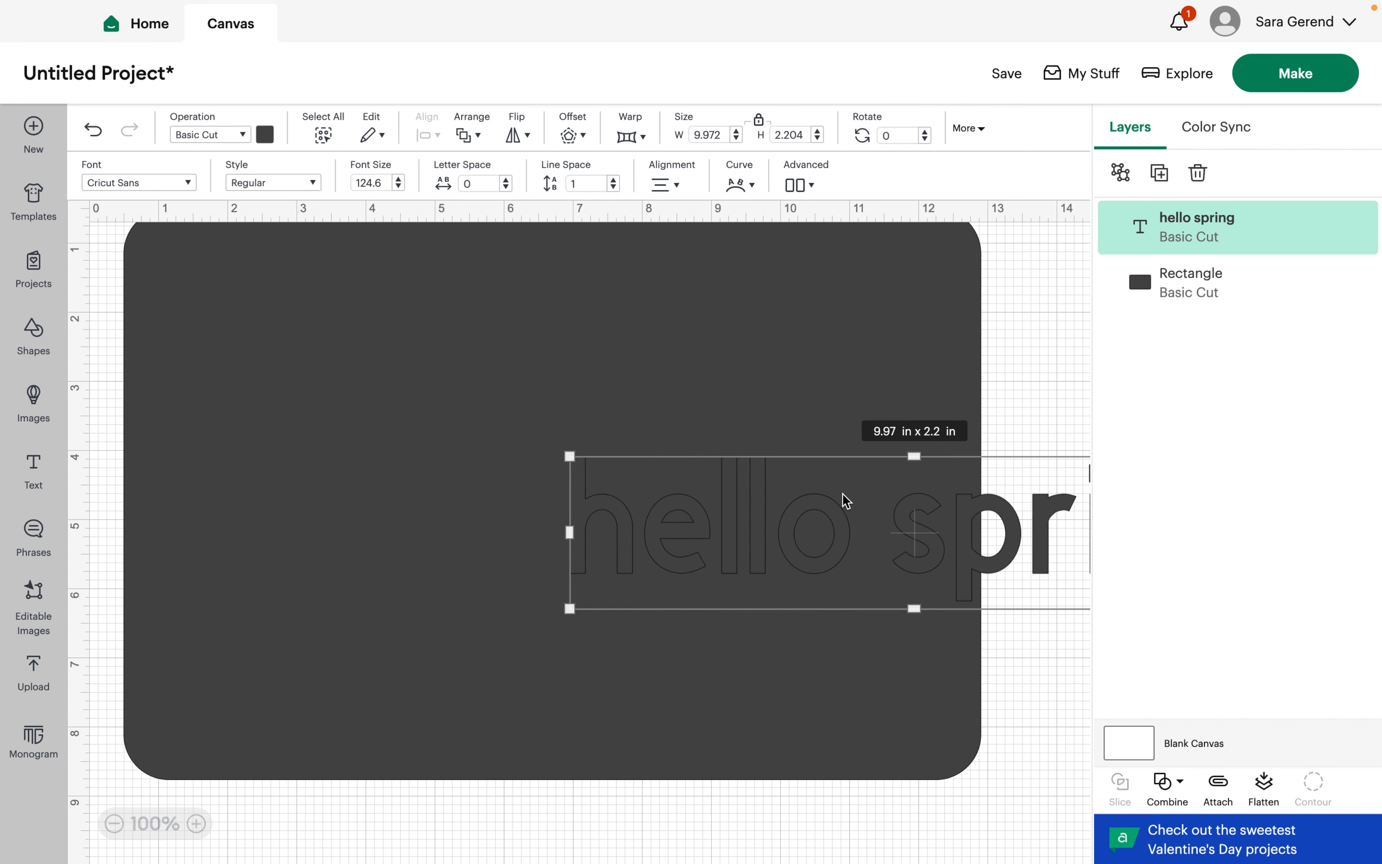
left_click_drag(859, 508, 477, 340)
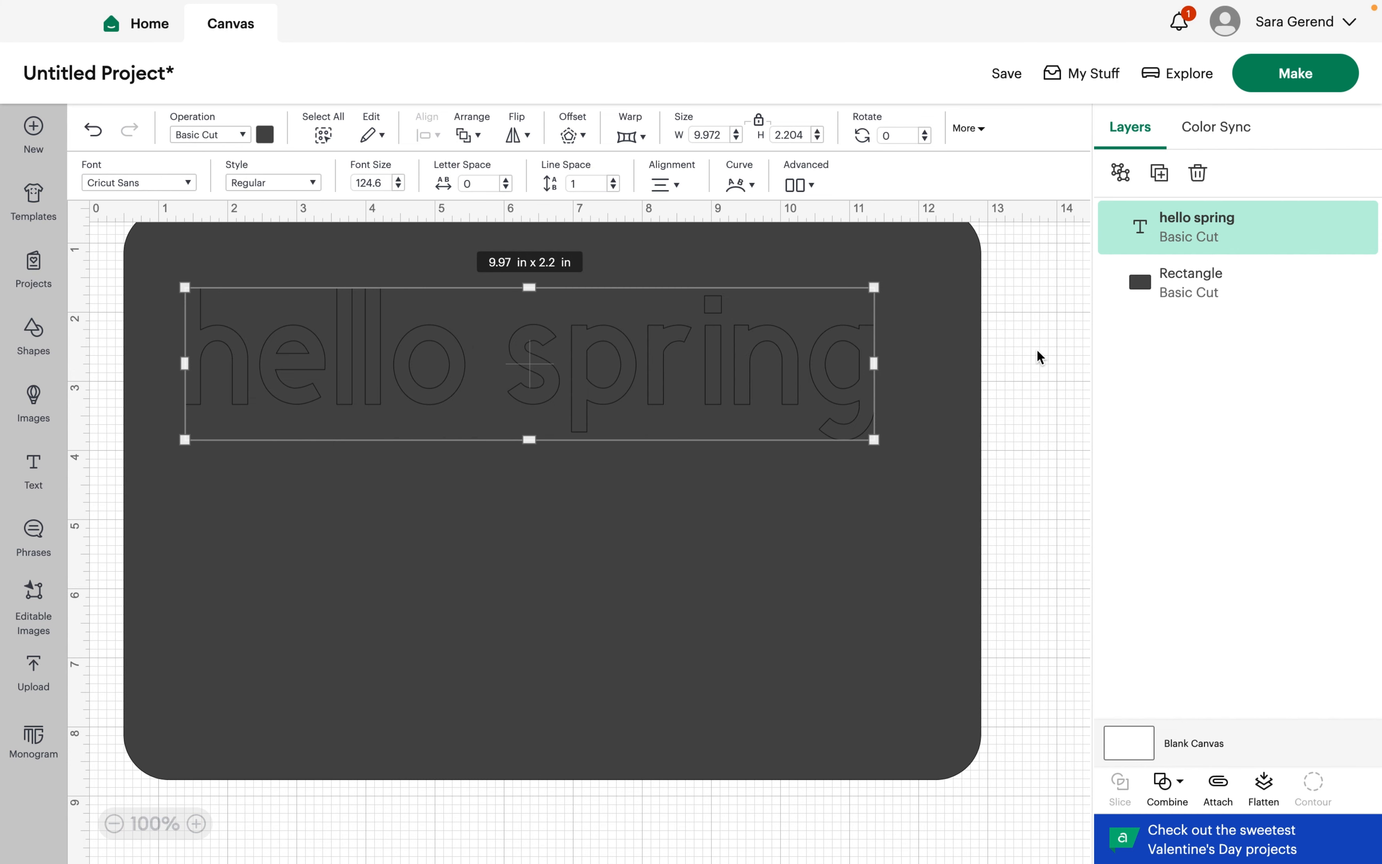
Shift the rectangle slightly to centre it behind the "hello spring" text and colour the text light pink.
mouse_move(954, 390)
left_mouse_down()
mouse_move(953, 411)
mouse_move(931, 401)
left_mouse_up()
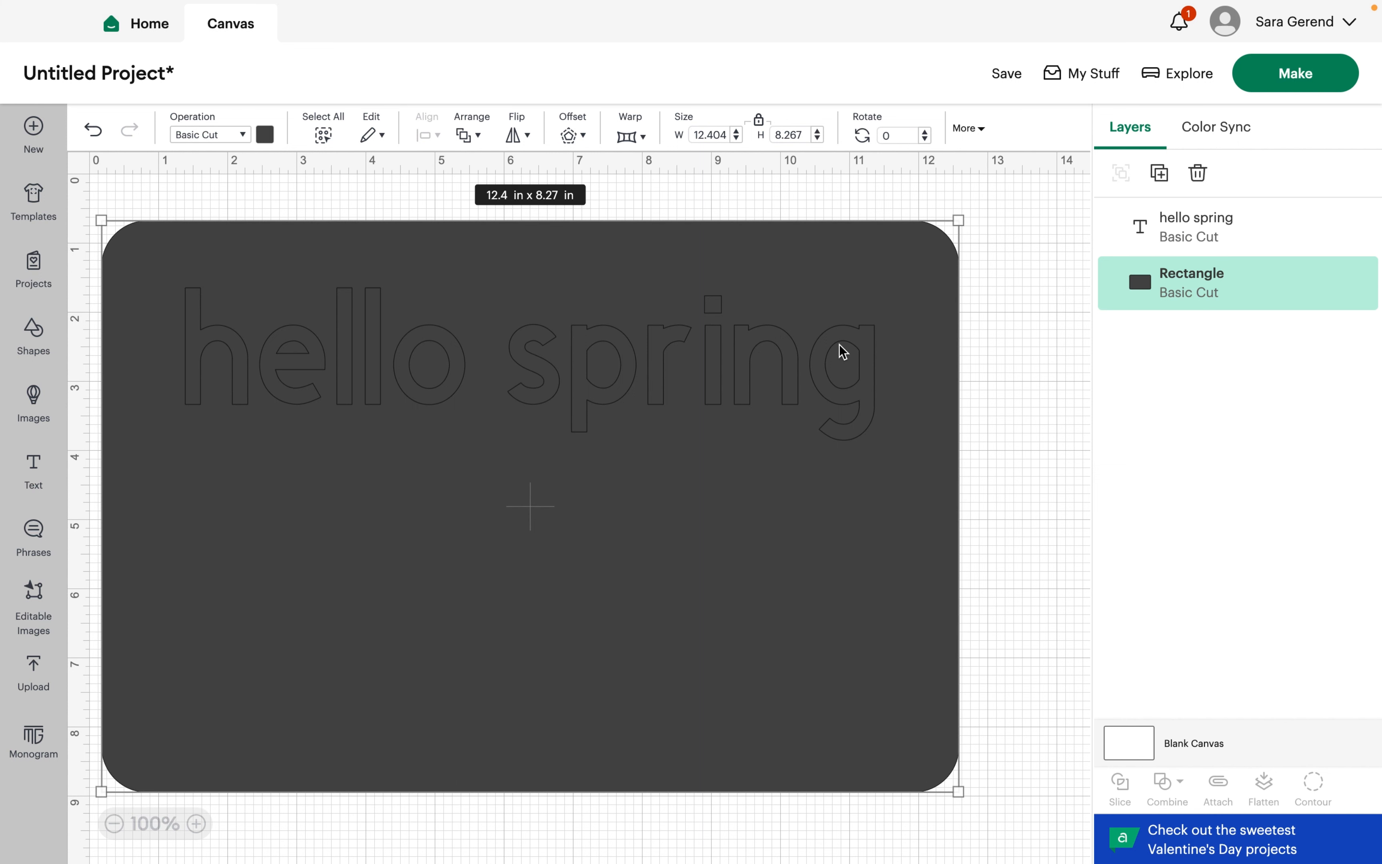
left_click(1018, 349)
left_click(862, 391)
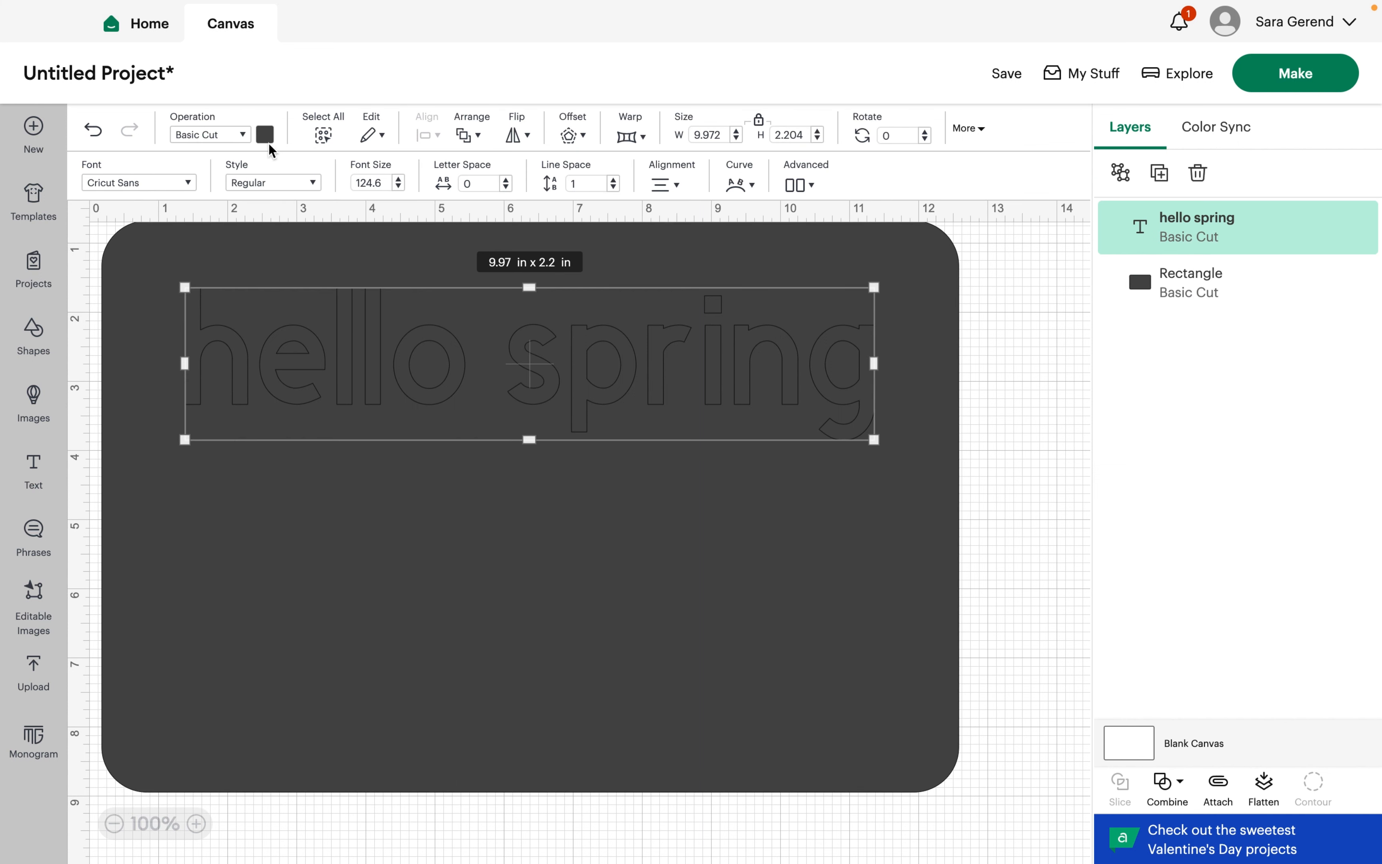
left_click(265, 137)
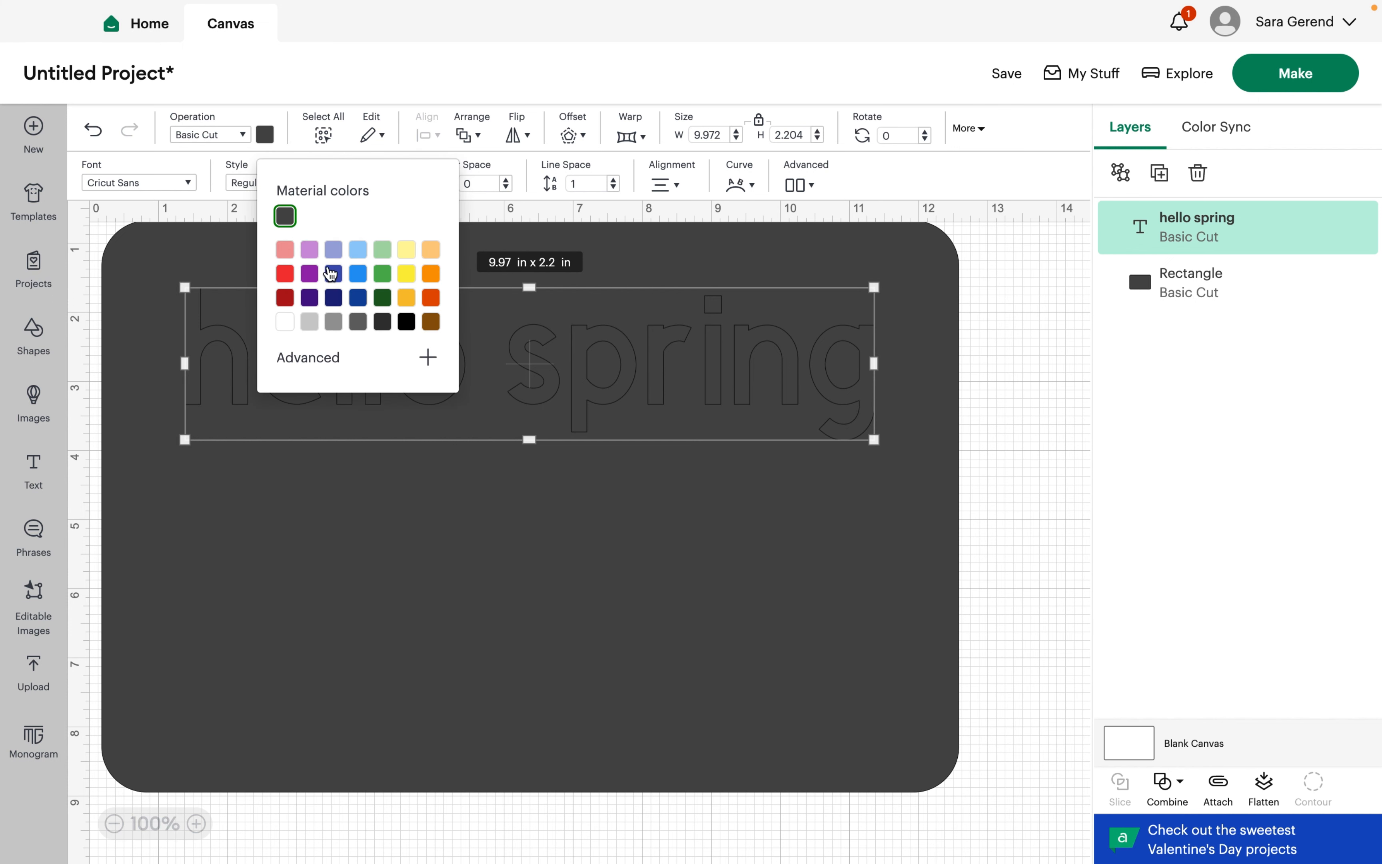
left_click(284, 254)
left_click(986, 365)
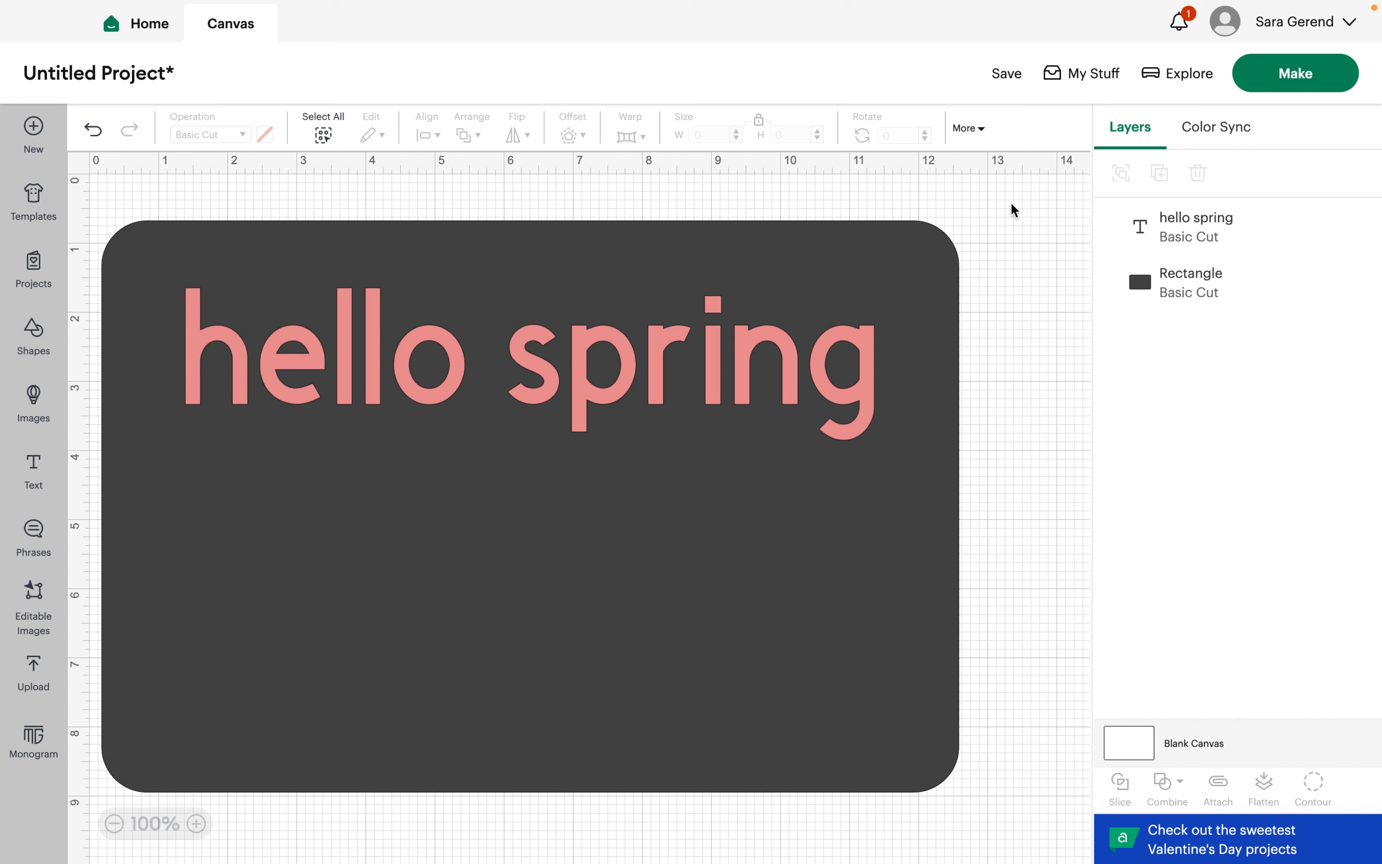
Try subtracting the "hello spring" text from the rounded rectangle with Subtract, and undo the operation.
left_click_drag(1011, 204, 745, 478)
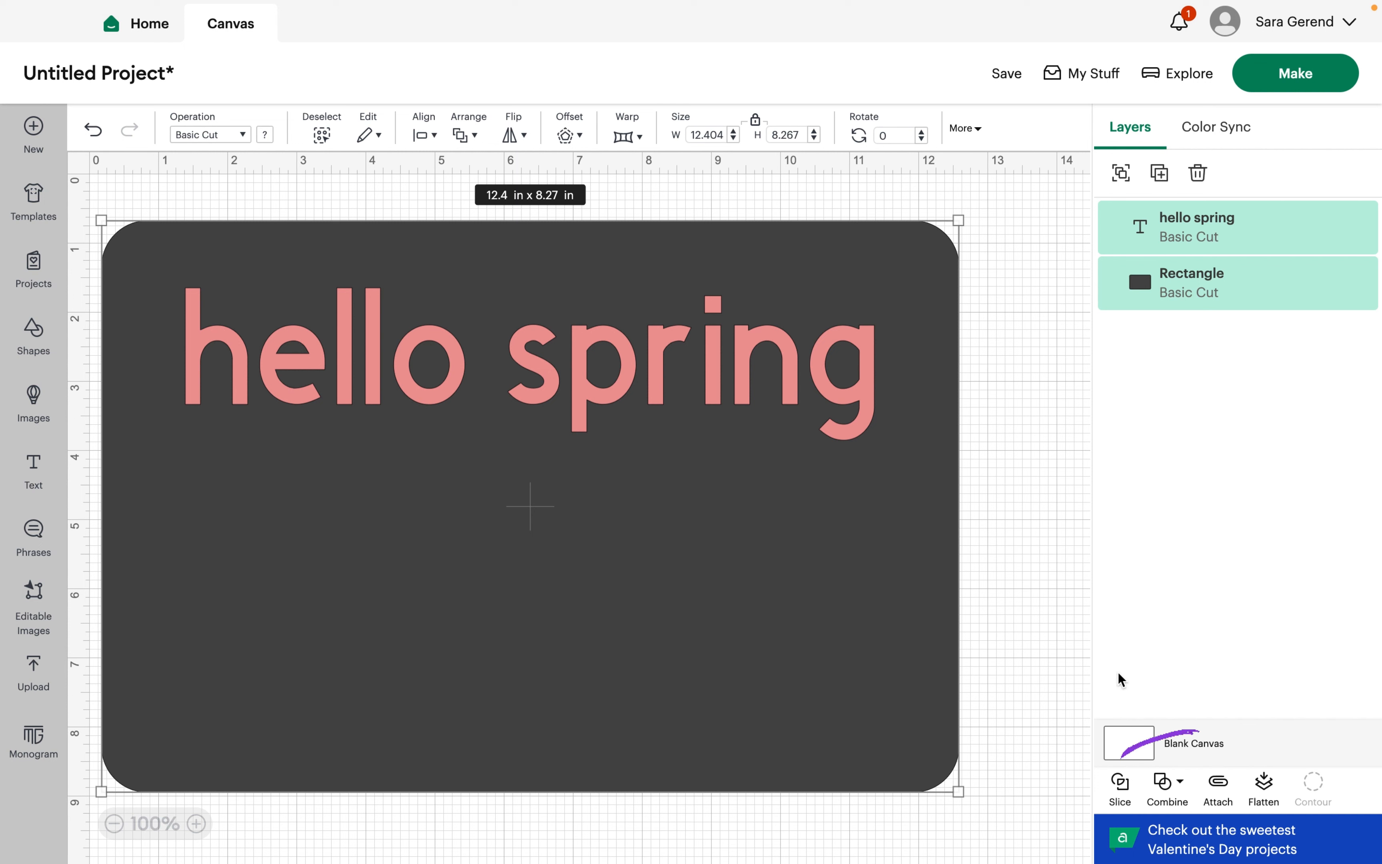
left_click(1174, 796)
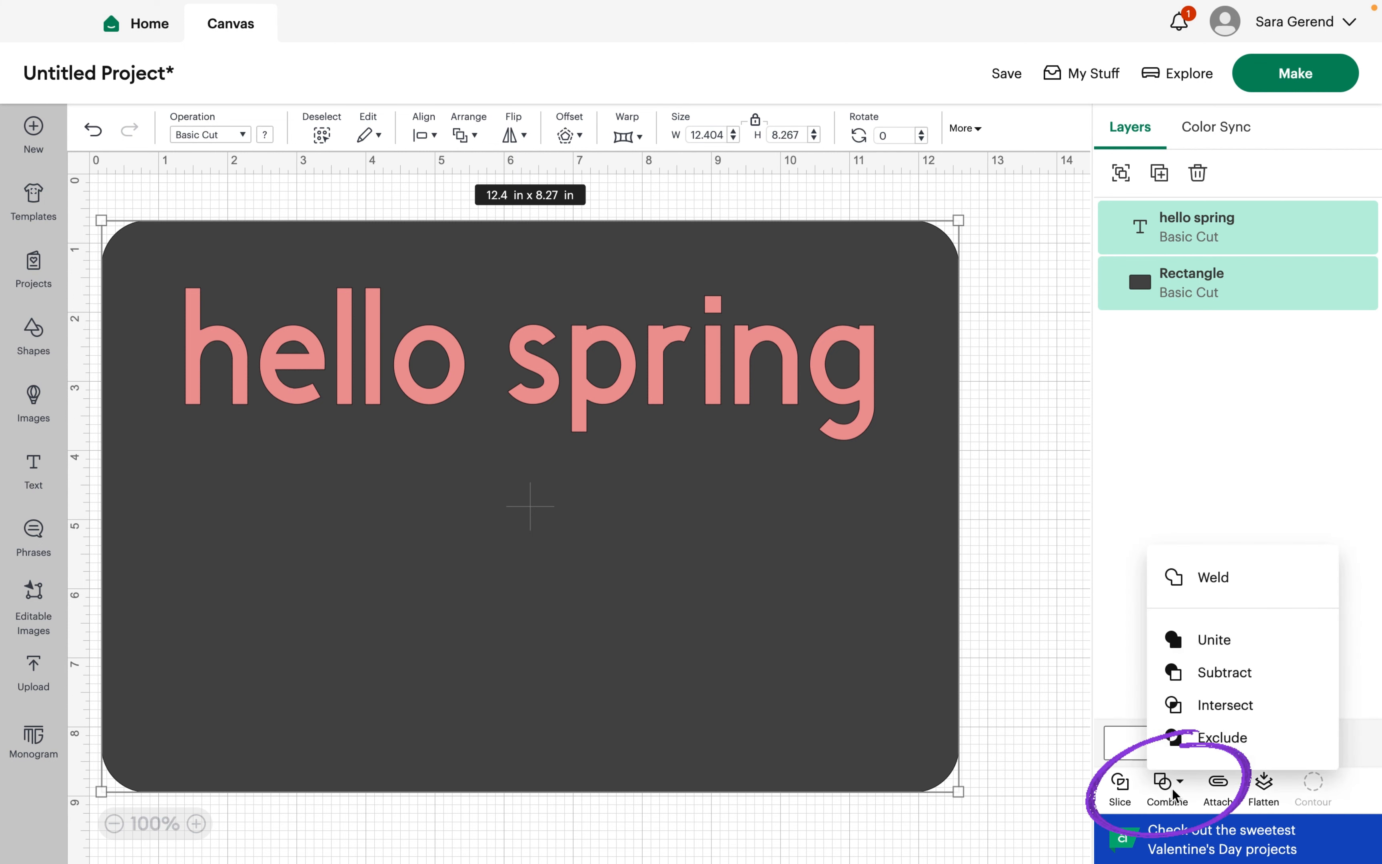
left_click(1242, 677)
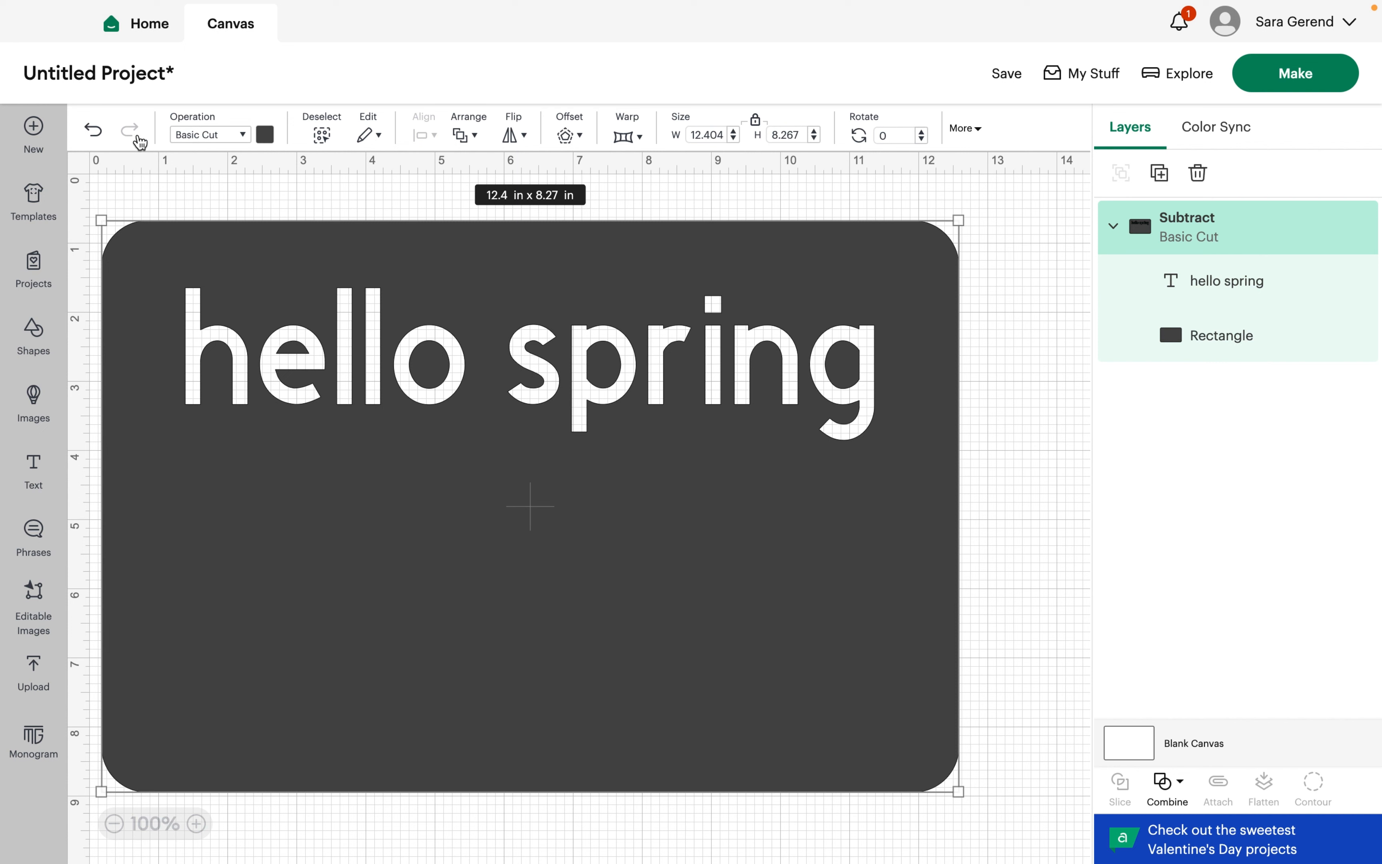
left_click(92, 130)
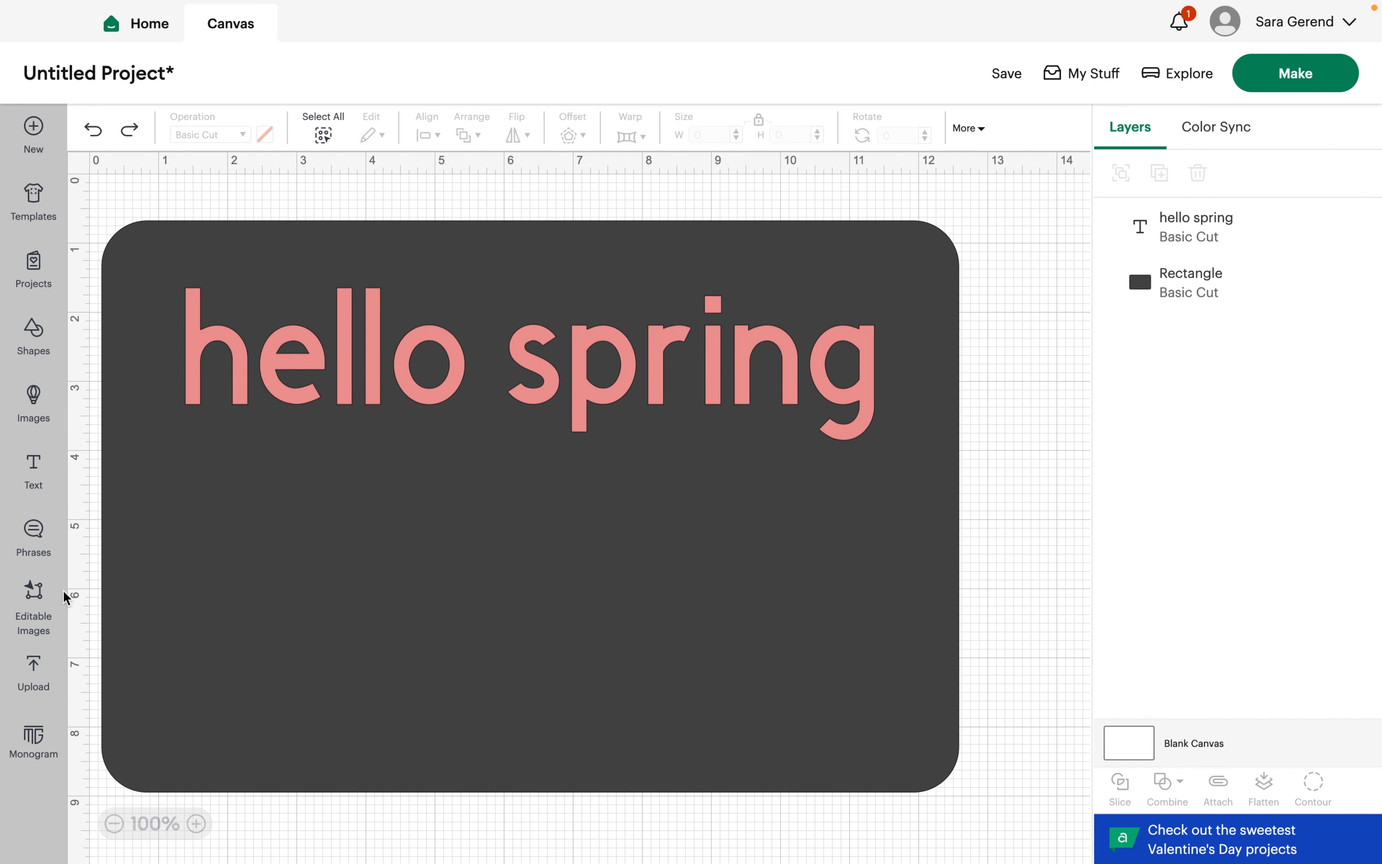
Insert a 2 x 1.9 in five-pointed star, place it on the rectangle's lower left and colour it light yellow.
left_click(34, 341)
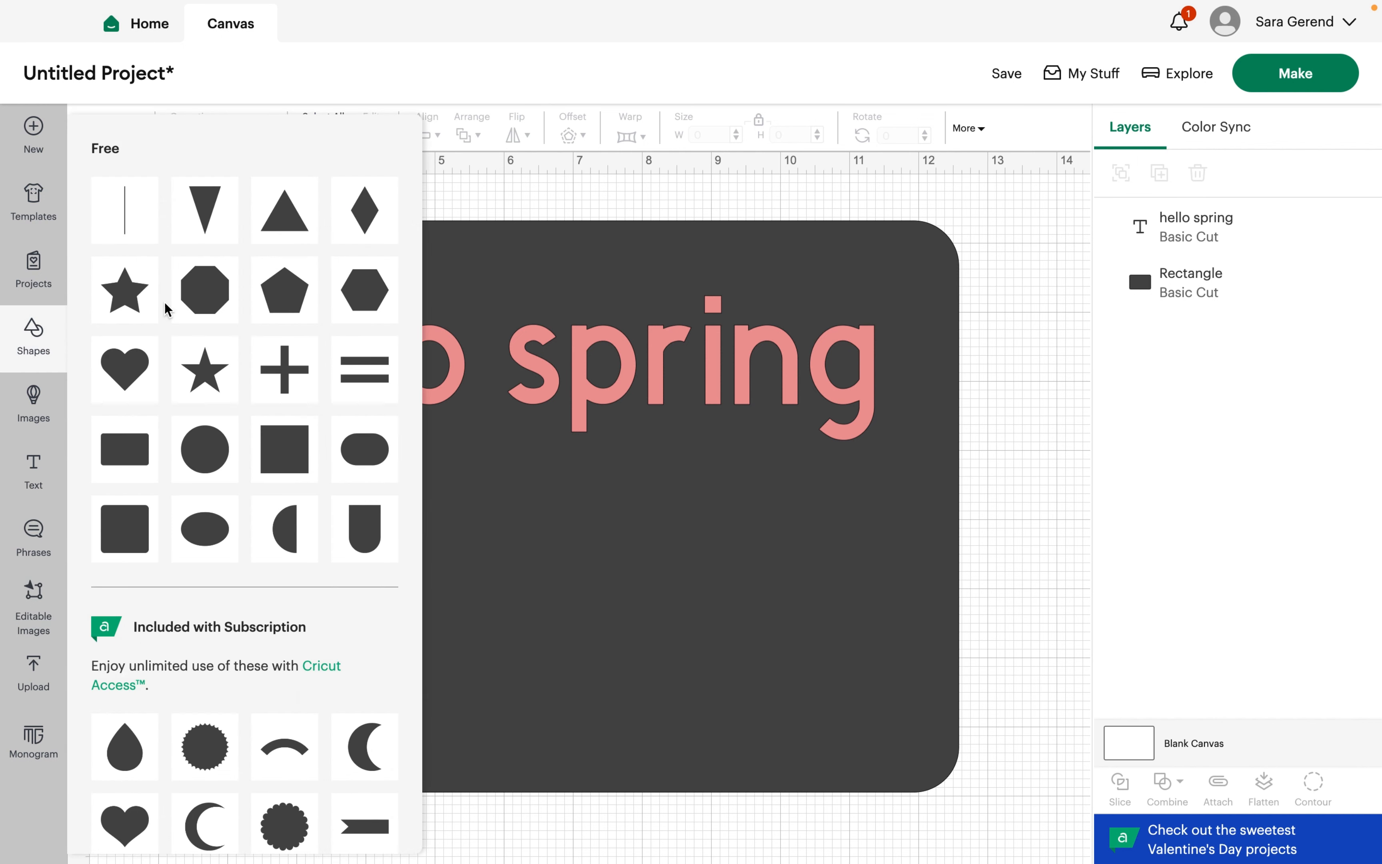
left_click(123, 287)
left_click_drag(168, 294, 213, 628)
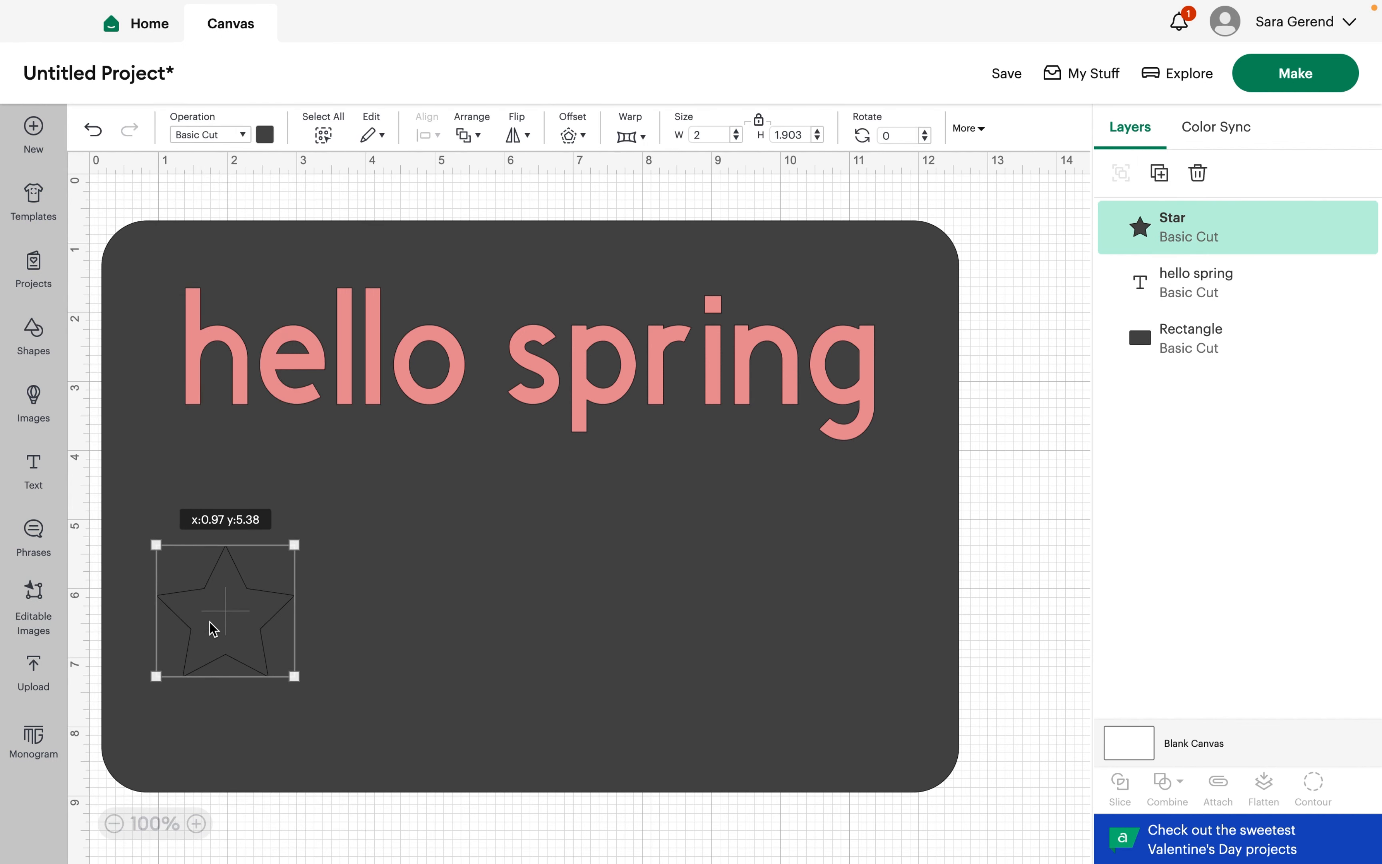
left_click(265, 136)
left_click(416, 251)
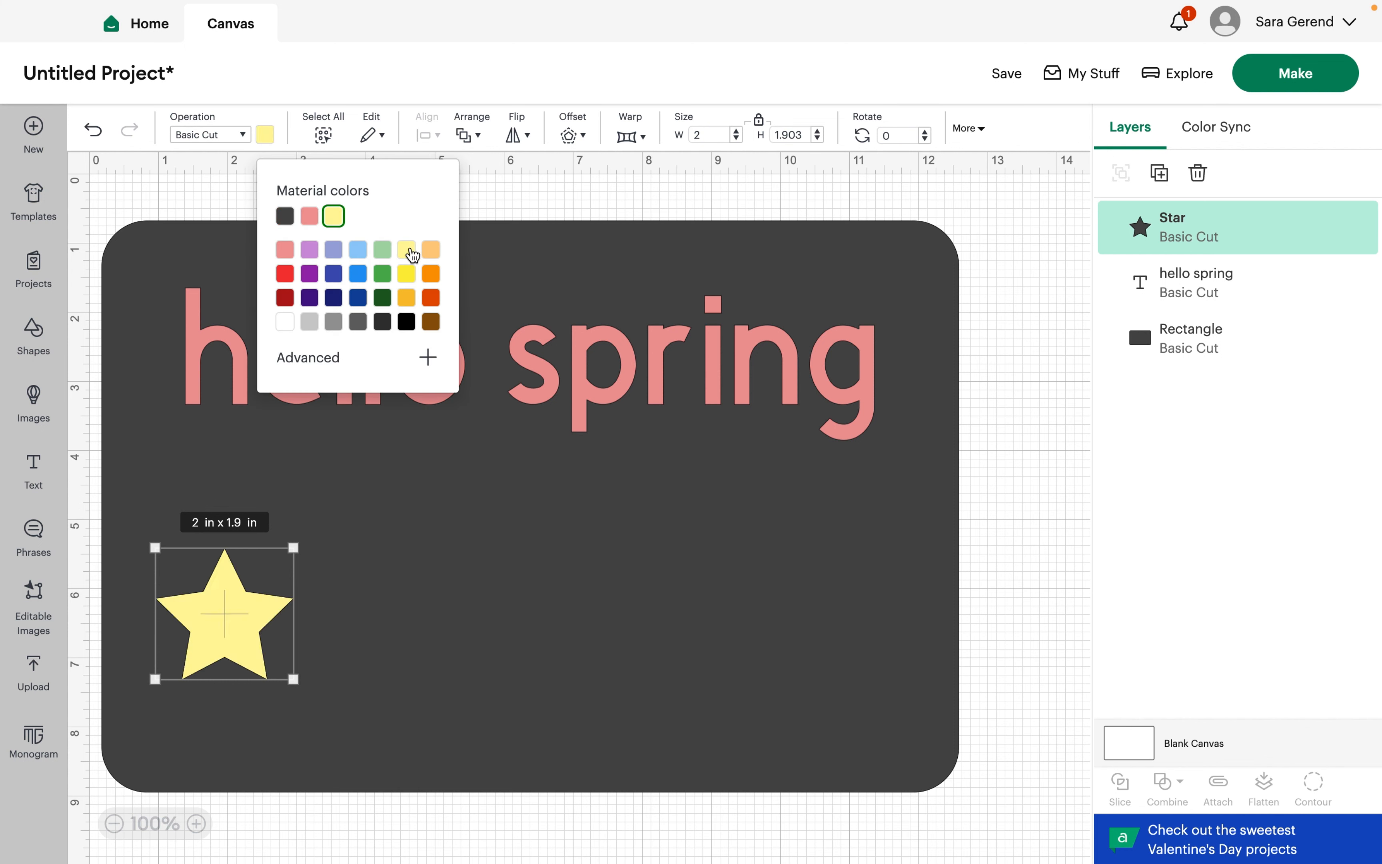
left_click(996, 236)
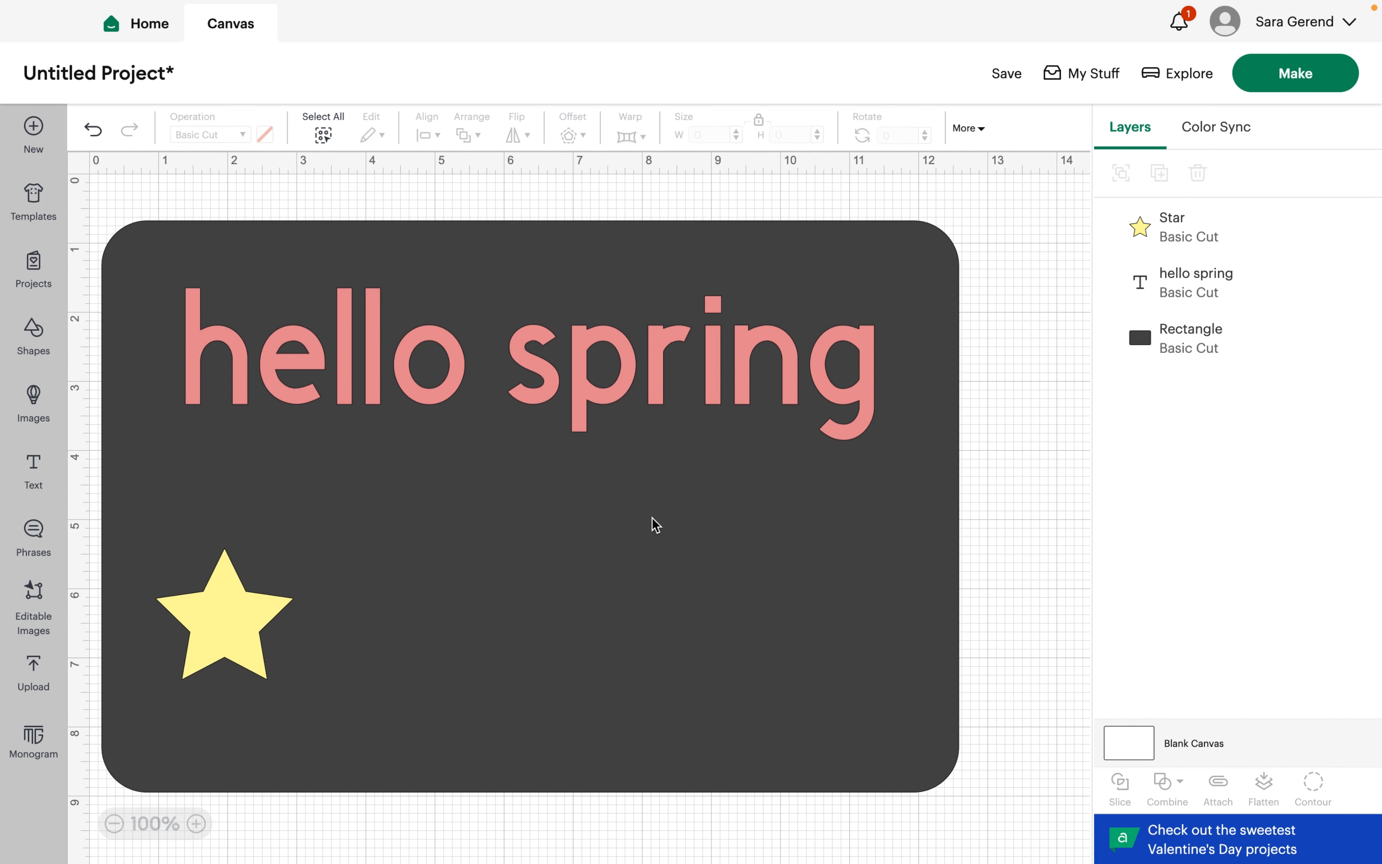
Duplicate the yellow star twice and place the copies in a row beside the original beneath the text.
left_click(1203, 218)
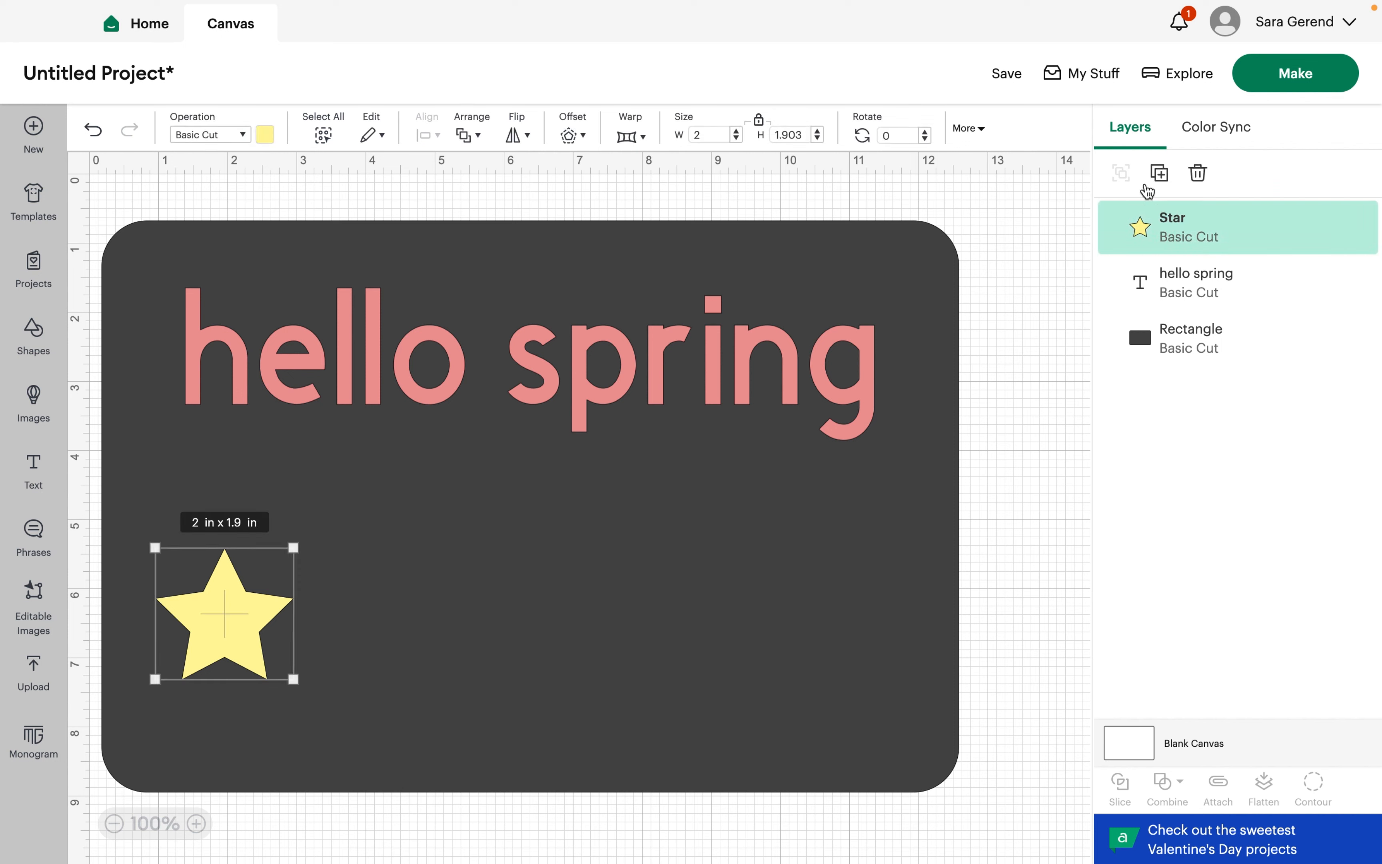
left_click(1165, 180)
left_click(1163, 178)
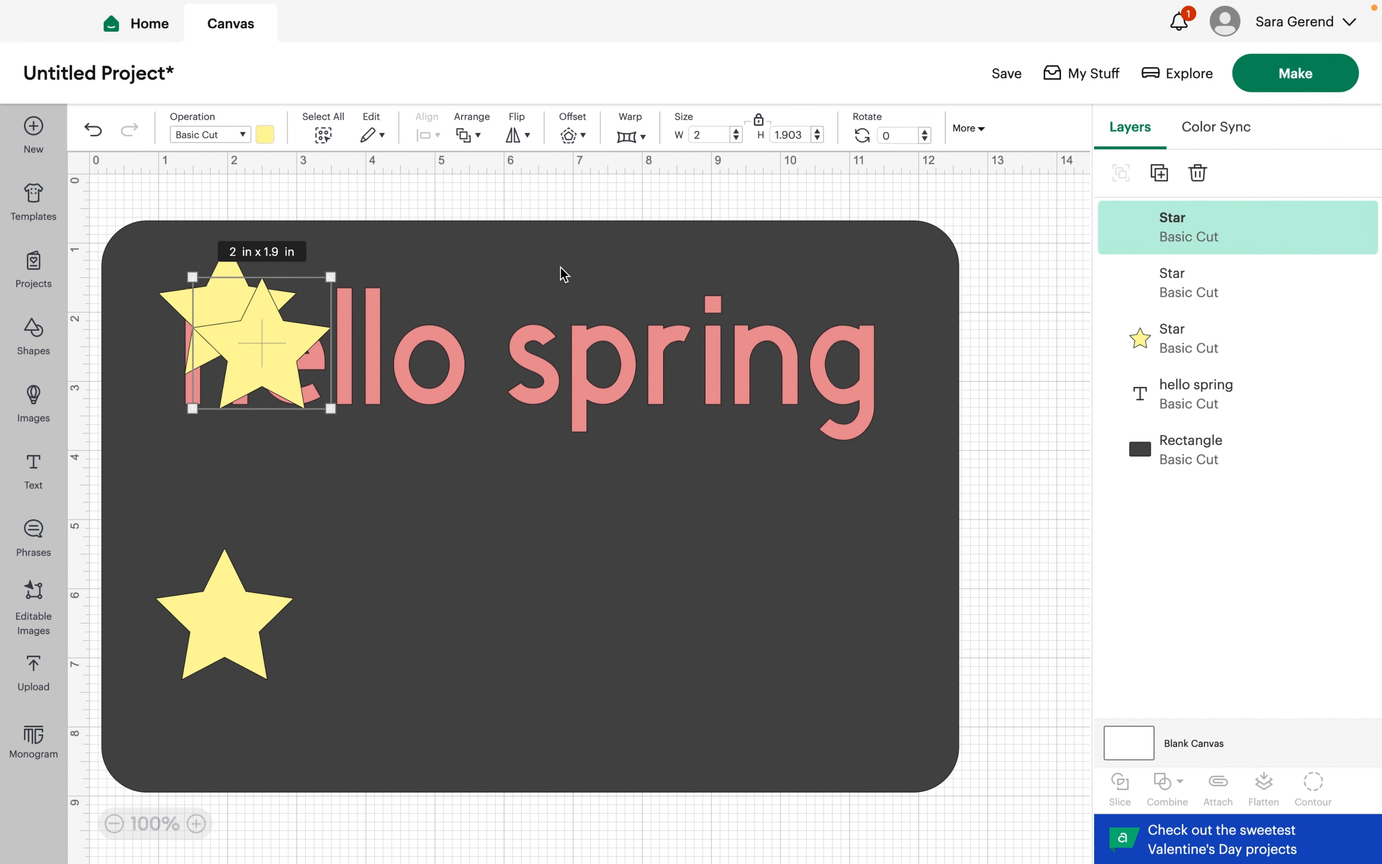
left_click_drag(276, 360, 487, 632)
left_click_drag(237, 322, 741, 634)
left_click(123, 203)
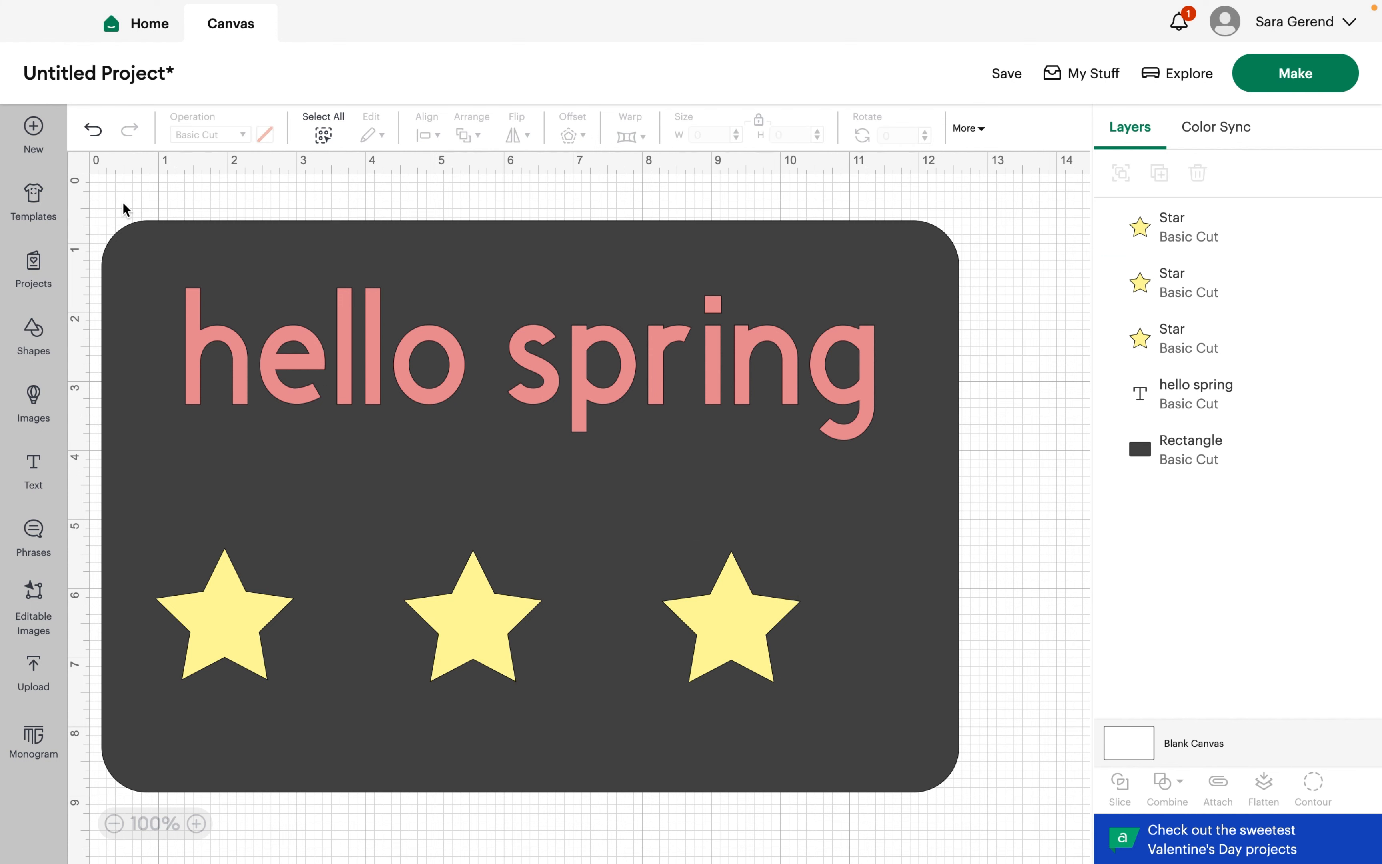
Try subtracting the text and all three stars together from the rounded rectangle, and undo the operation.
left_click_drag(108, 197, 1023, 817)
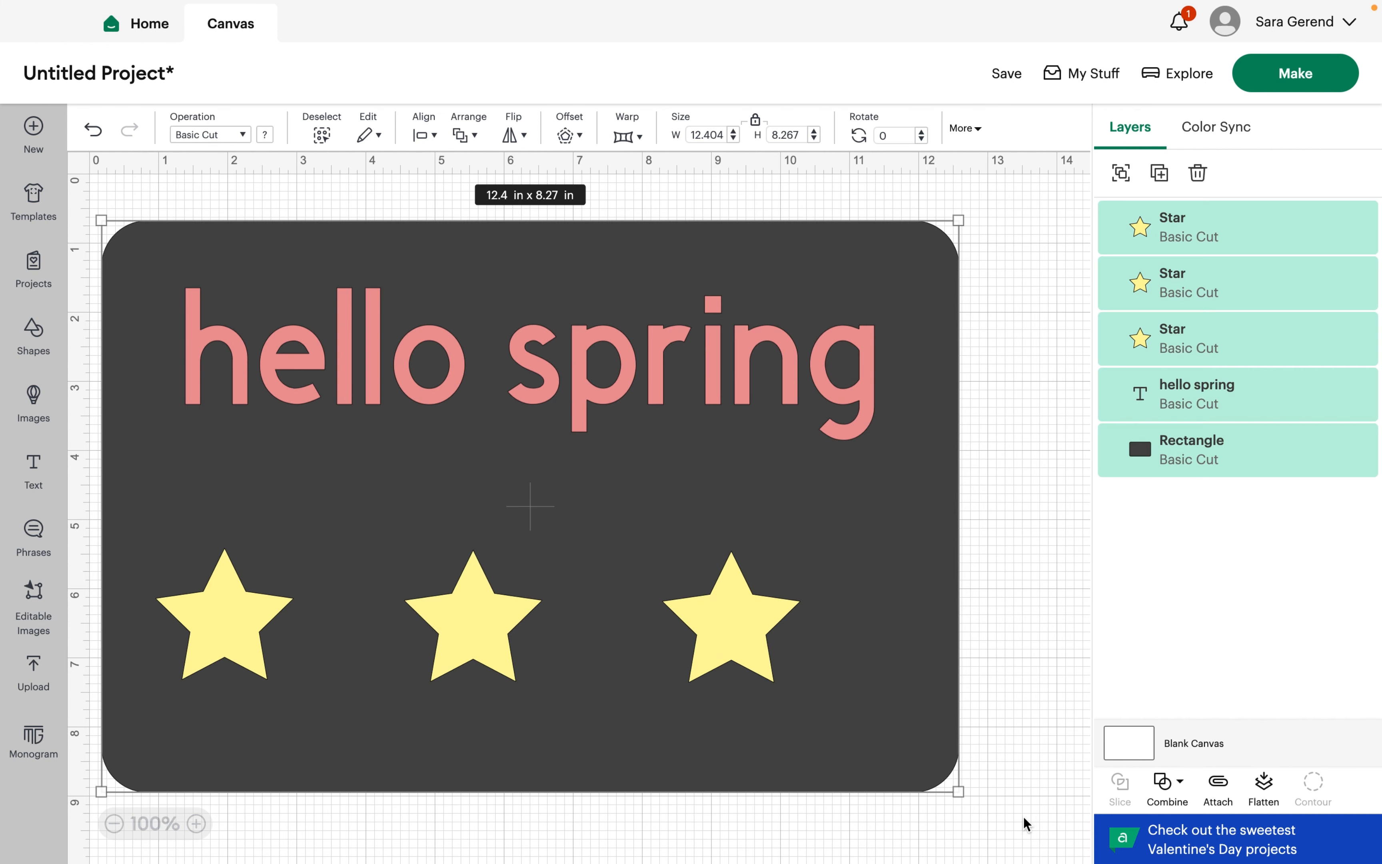
left_click(1178, 798)
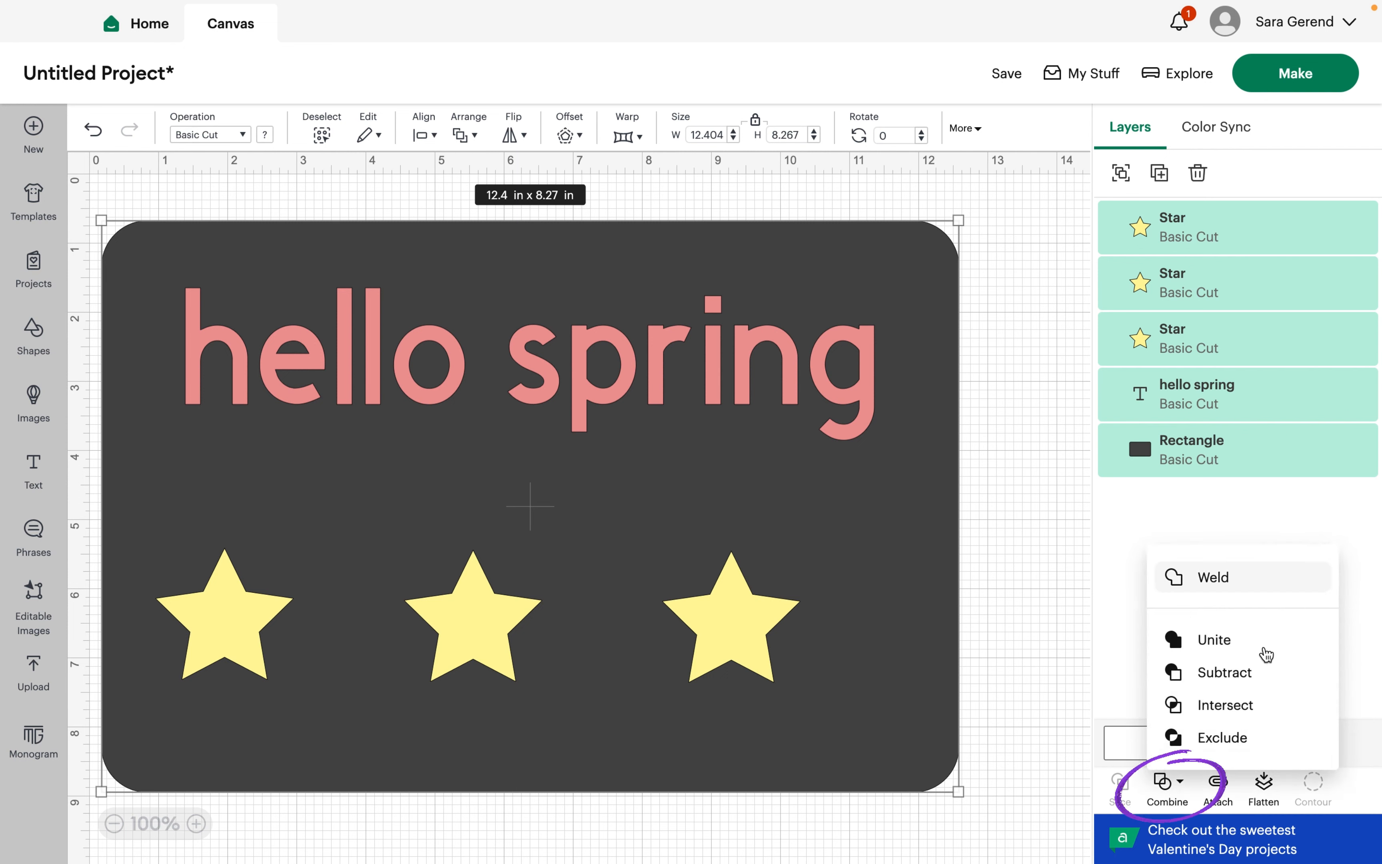
left_click(1236, 672)
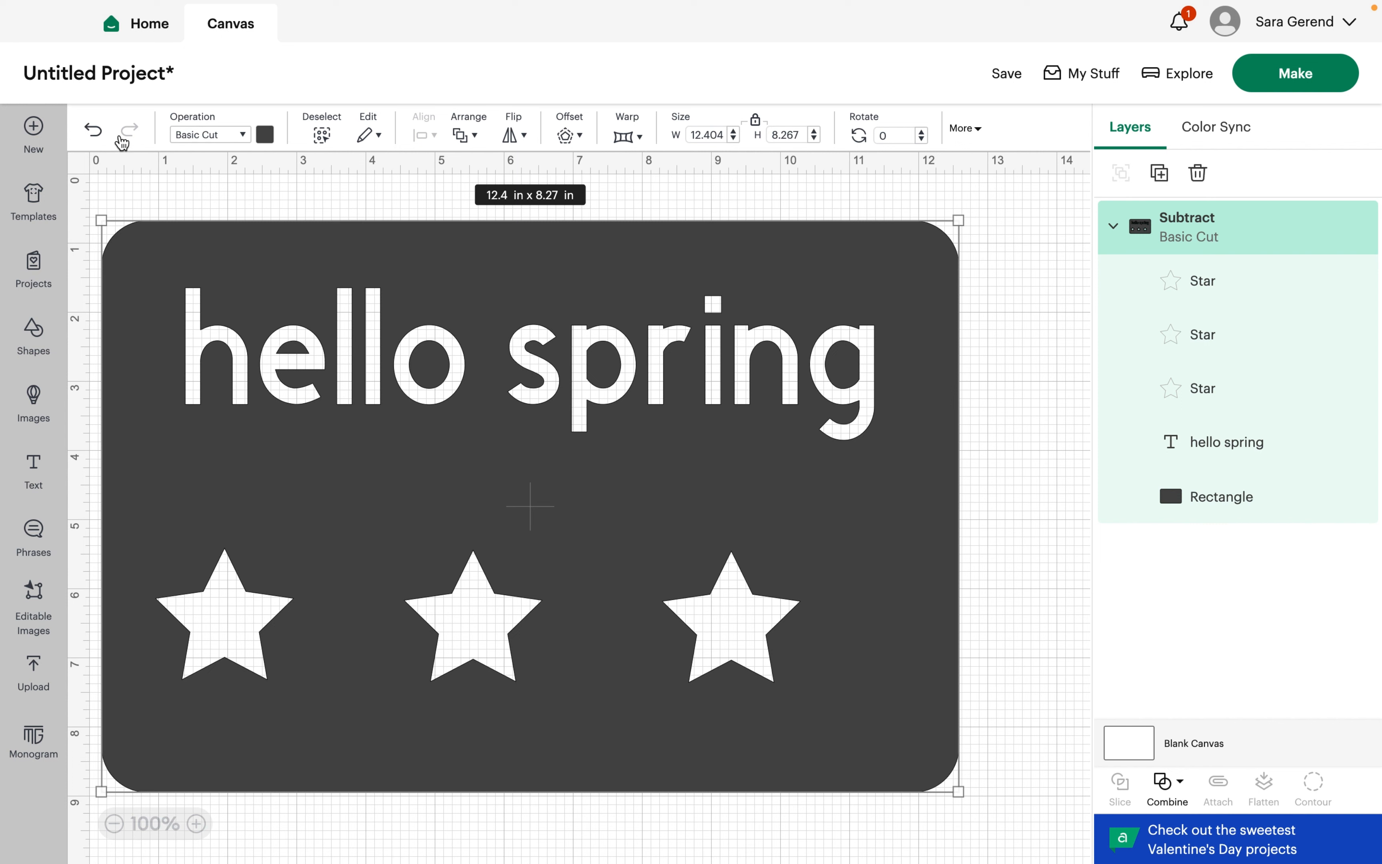
left_click(96, 133)
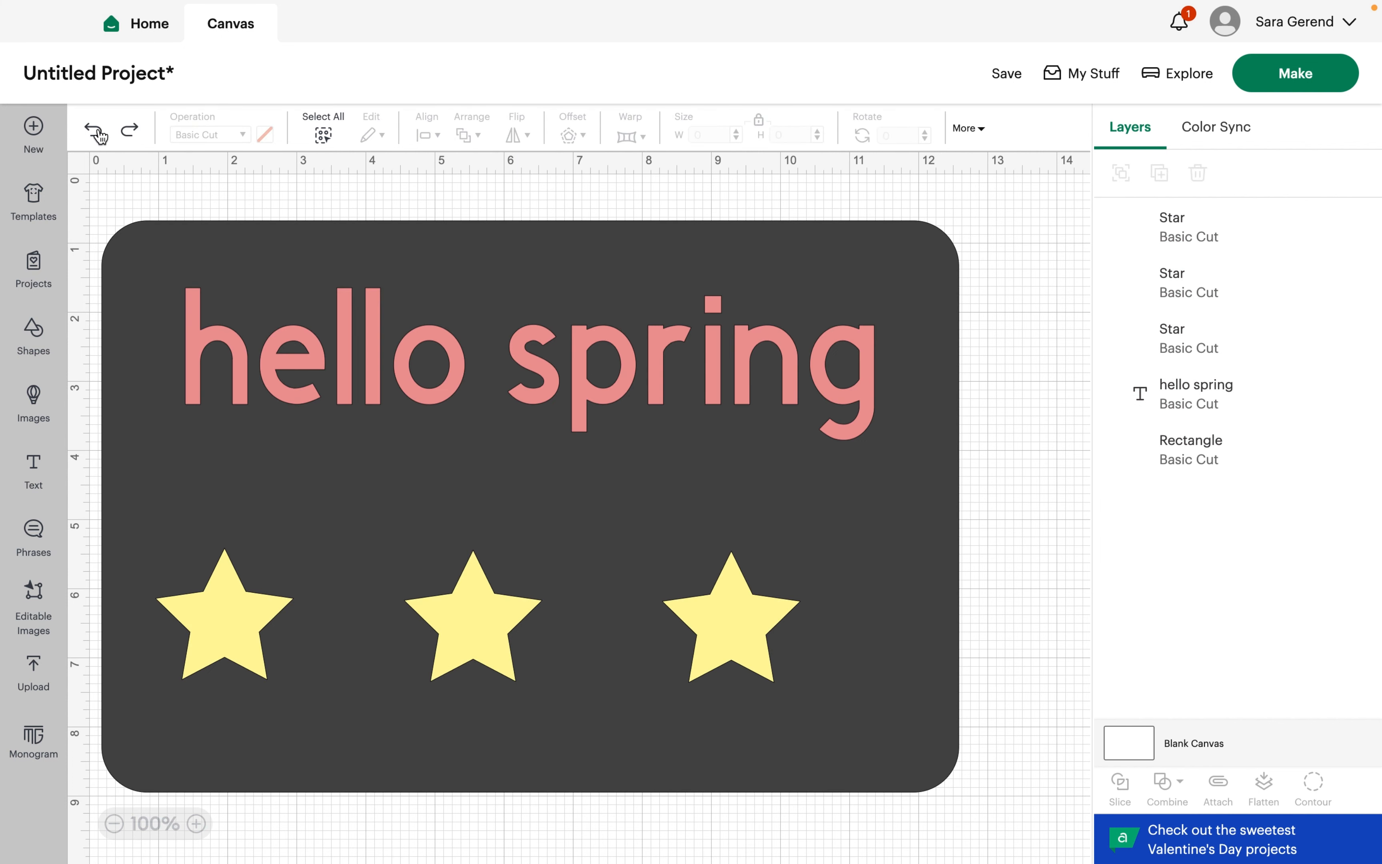